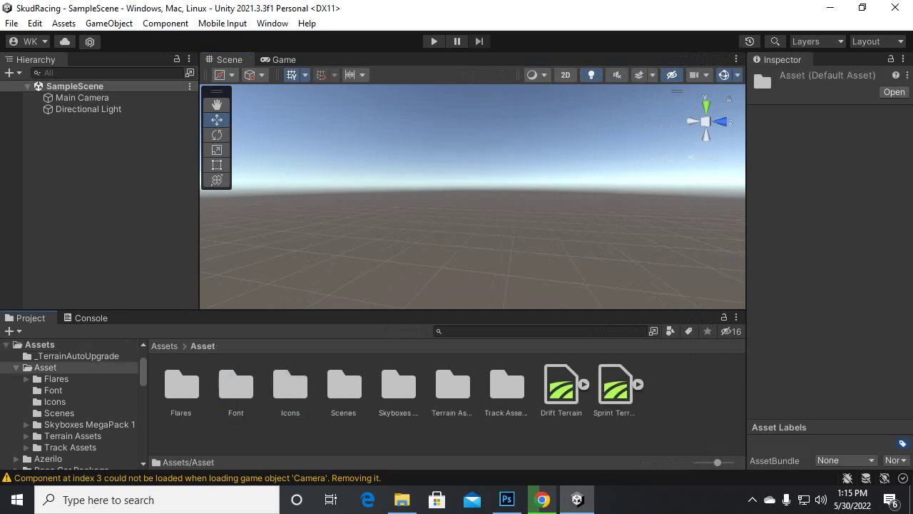
Open the Drift Track scene from the Assets/Asset/Scenes folder and frame the track around the checkered line.
double_click(343, 389)
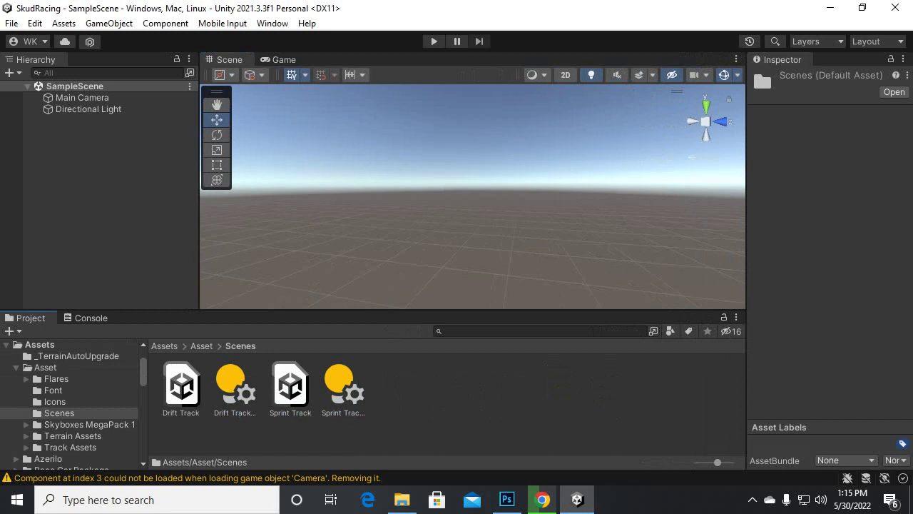
left_click(290, 389)
left_click(181, 389)
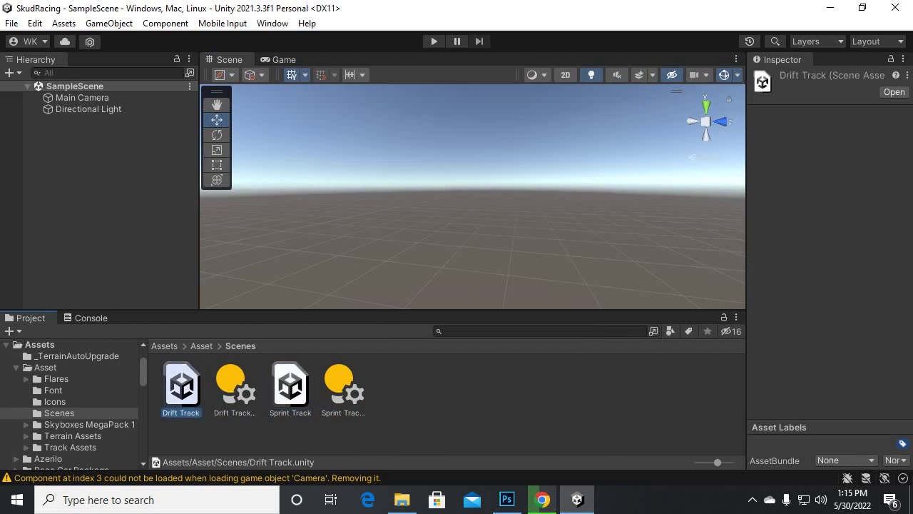
scroll(472, 196, "down", 3)
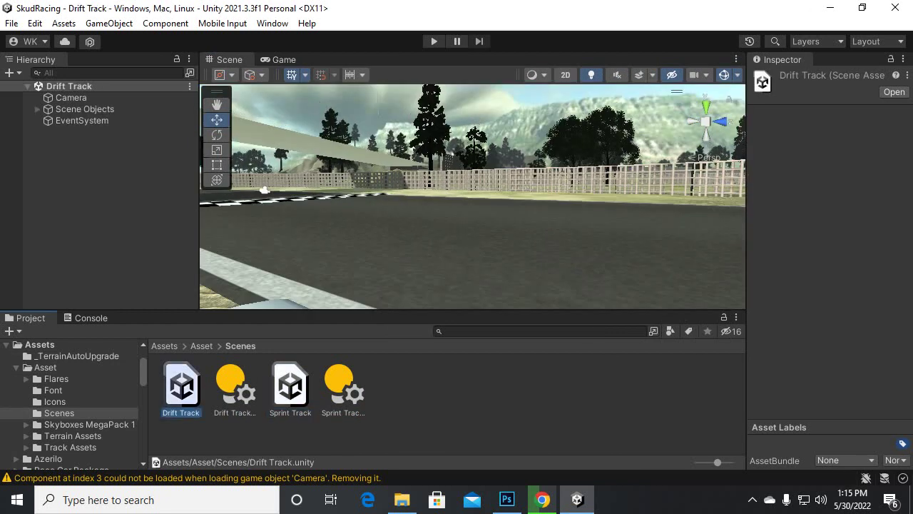
scroll(472, 196, "down", 3)
left_click_drag(473, 196, 328, 257, "alt")
middle_click_drag(402, 159, 493, 217)
left_click_drag(492, 217, 571, 139, "alt")
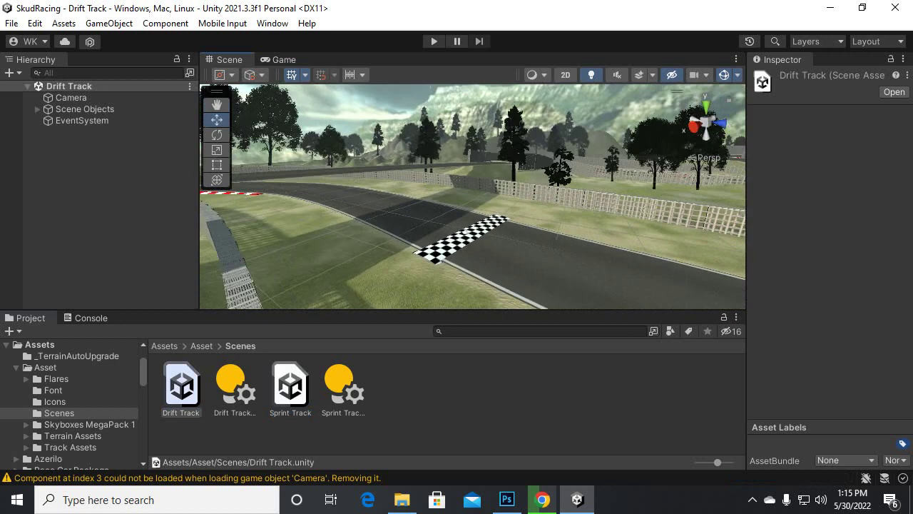
Save the open scene as a new scene named Track1 in the Assets/Scenes folder.
left_click(11, 23)
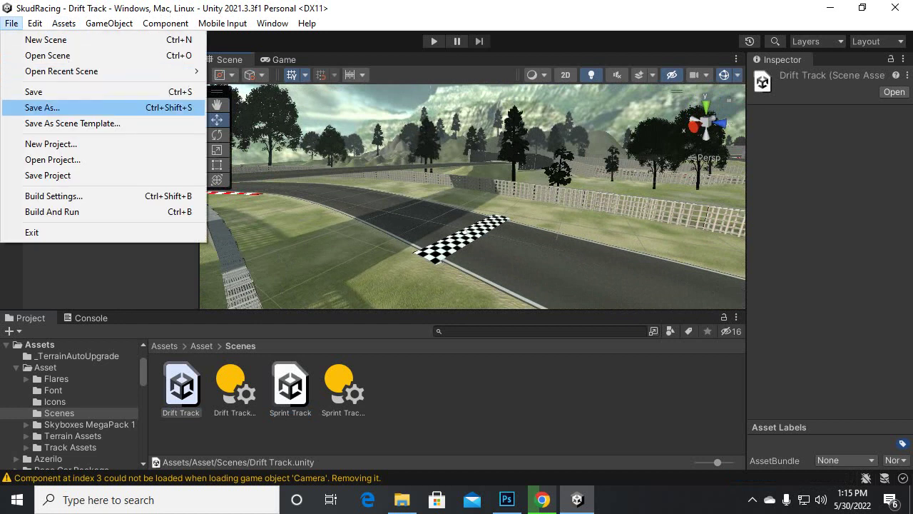
left_click(42, 107)
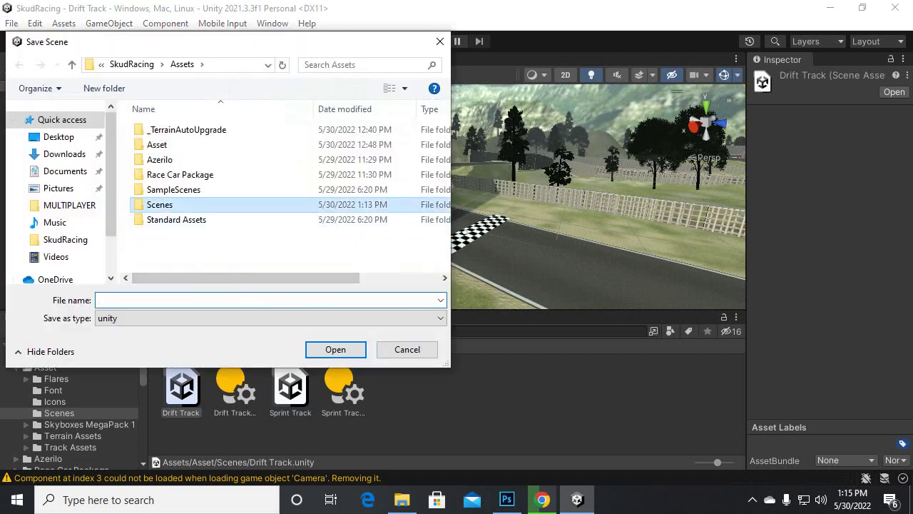
double_click(149, 202)
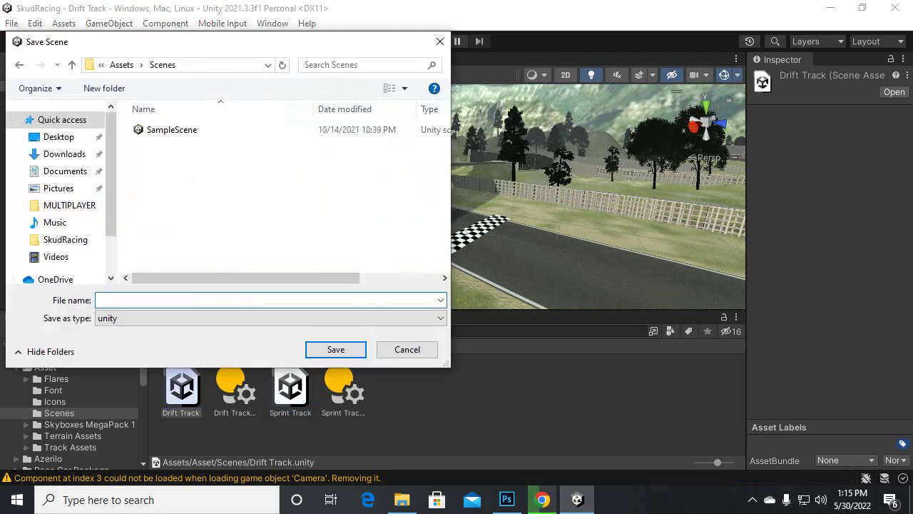
type("Track")
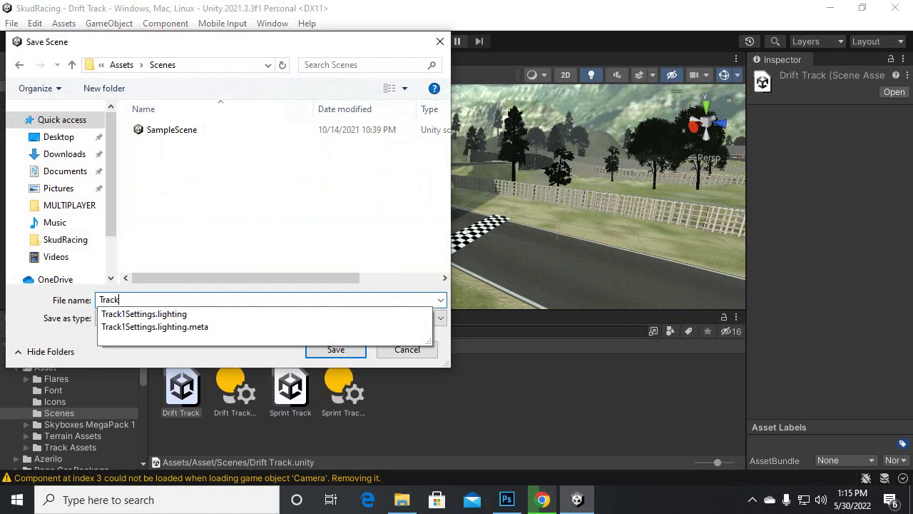
type("1")
key("Return")
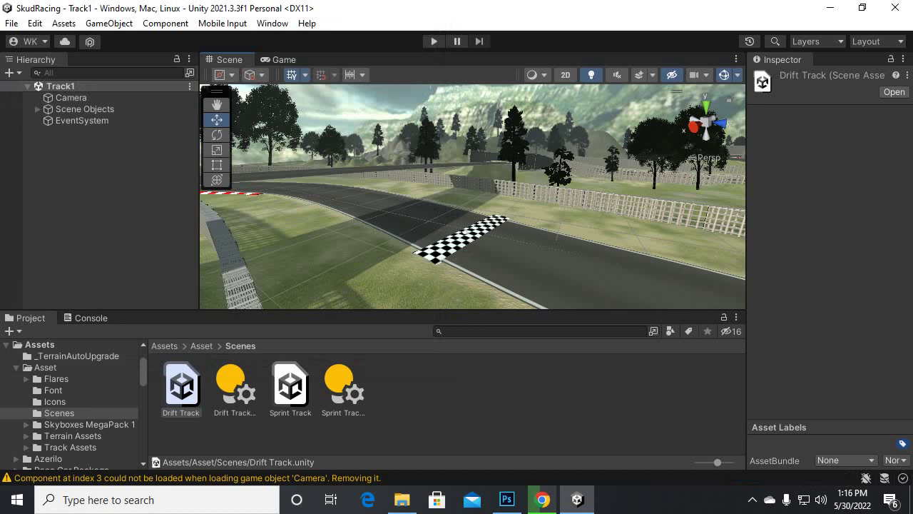
Browse the project's Assets/Scenes folder to check the saved Track1 scene.
left_click(177, 346)
double_click(451, 385)
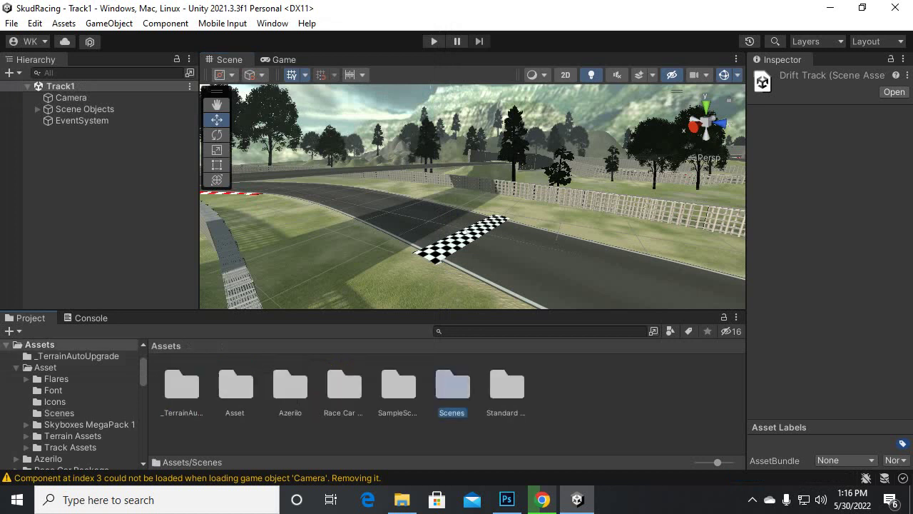
left_click(290, 389)
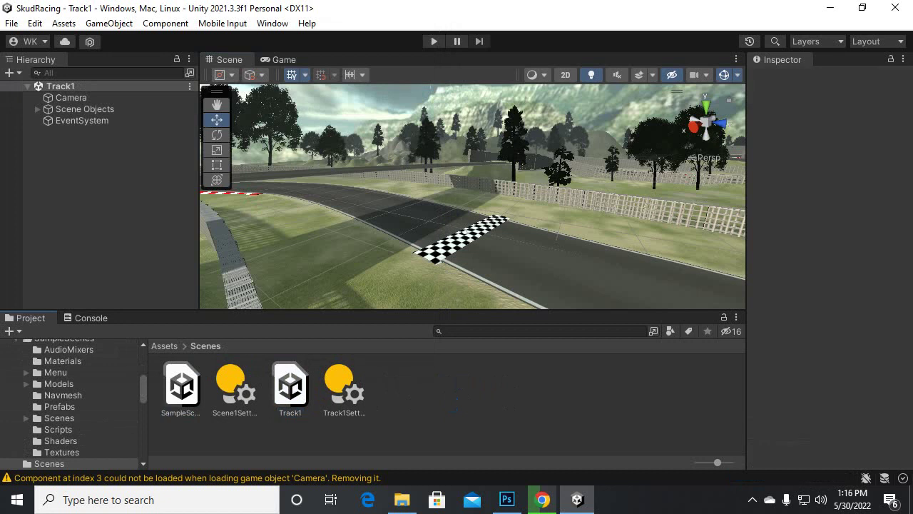
scroll(472, 196, "down", 2)
middle_click_drag(472, 207, 461, 196)
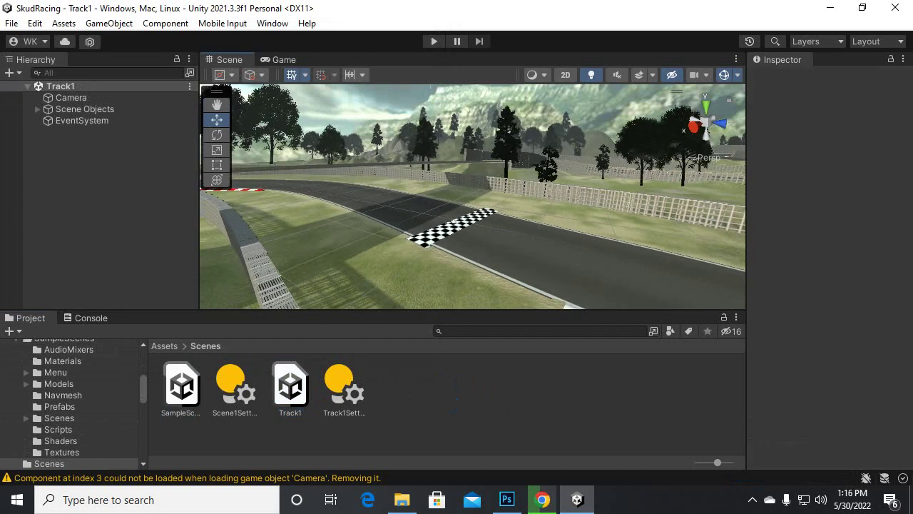
Duplicate the Car prefab in Standard Assets/Vehicles/Car/Prefabs.
left_click(164, 345)
double_click(507, 385)
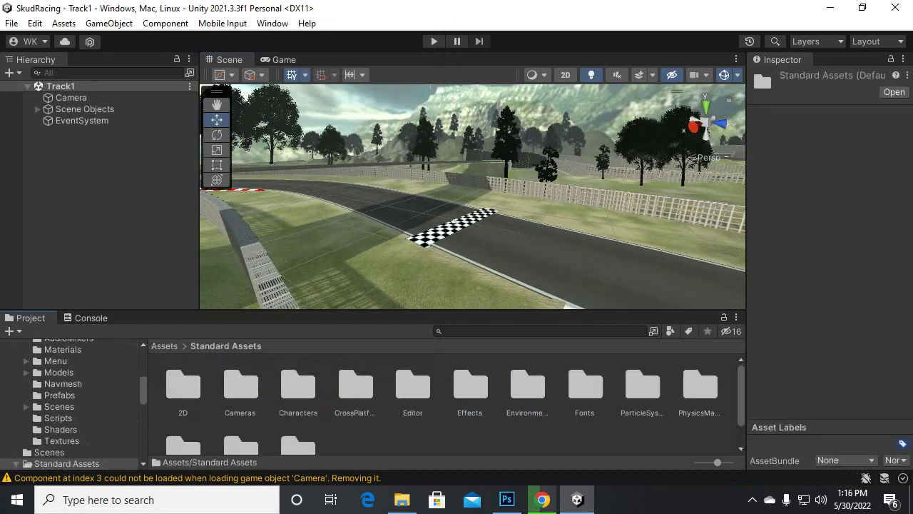
scroll(454, 405, "down", 1)
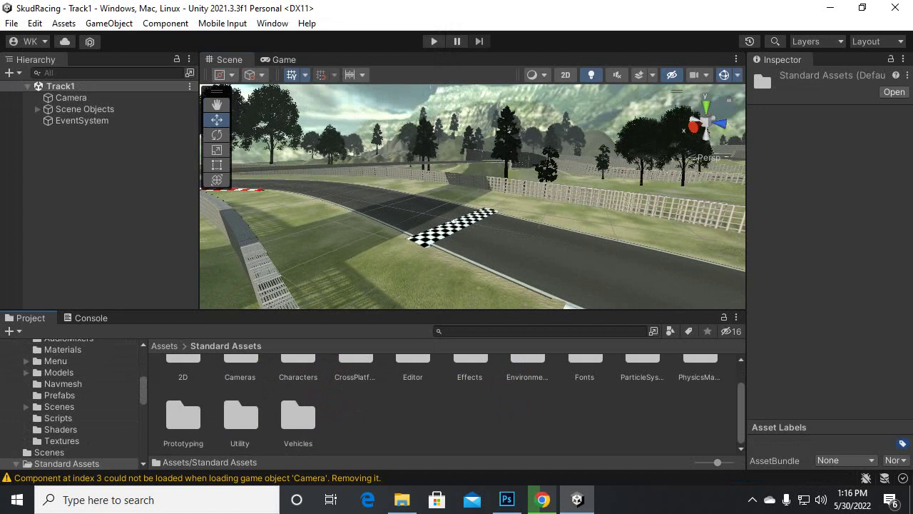
double_click(298, 416)
double_click(236, 386)
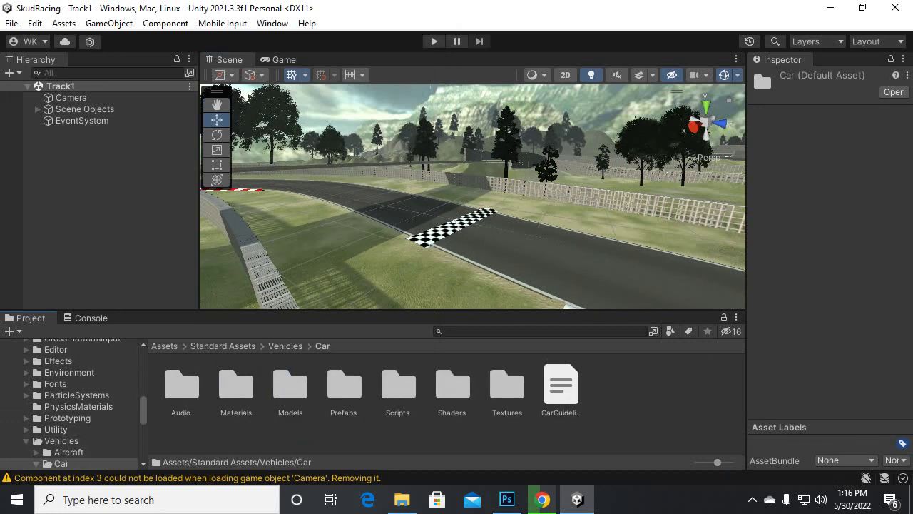
double_click(344, 386)
left_click(182, 385)
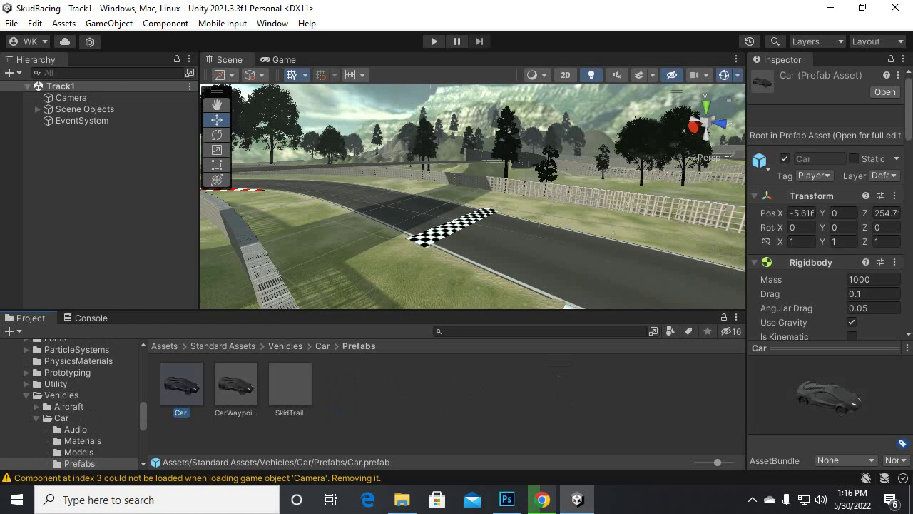
key("ctrl+d")
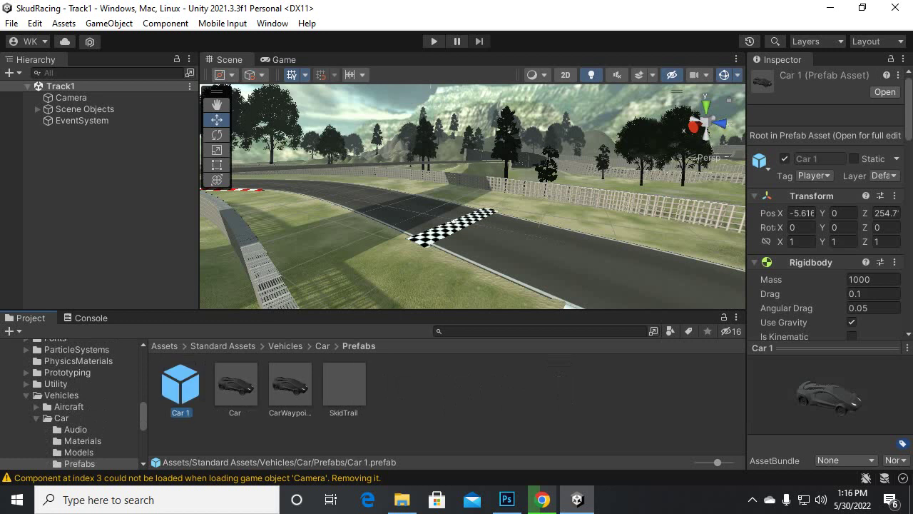
Place the Car 1 prefab on the road beside the checkered line at about X 242.75, Z 218.8, and unpack it completely.
left_click_drag(181, 386, 518, 238)
key("f")
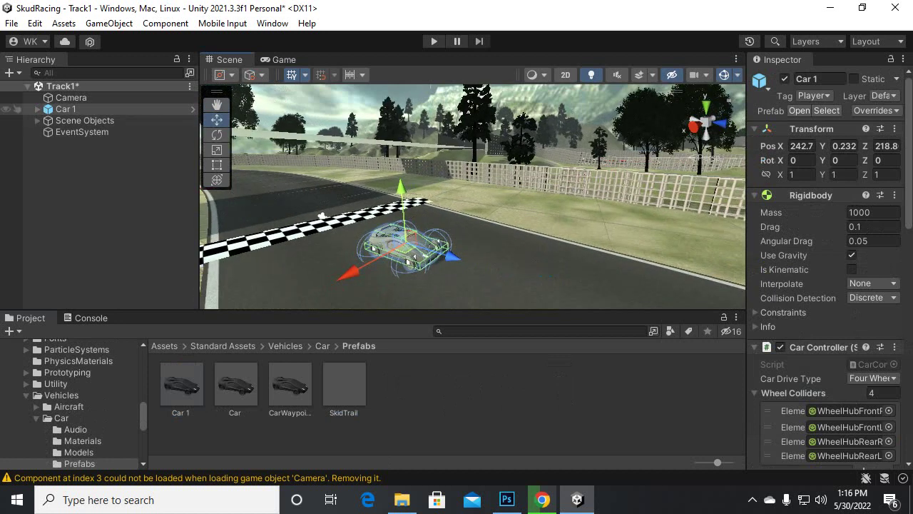
right_click(72, 109)
mouse_move(143, 213)
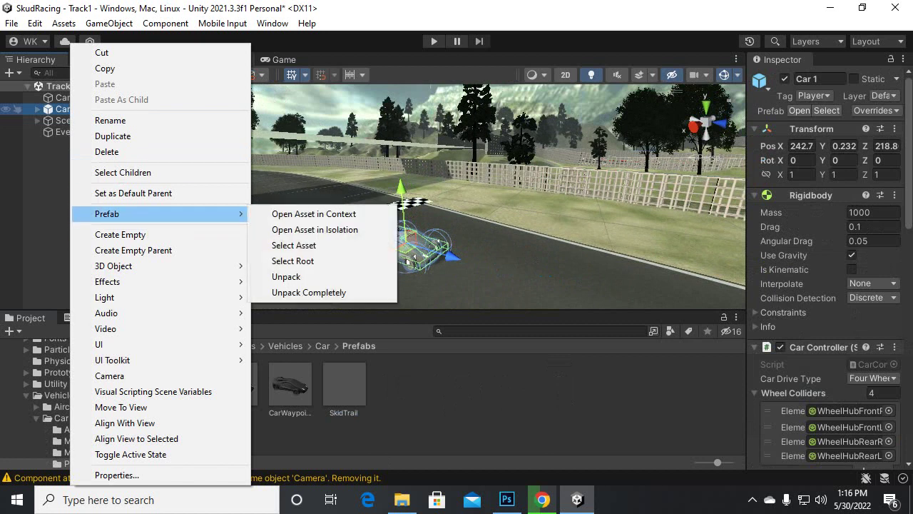
left_click(309, 292)
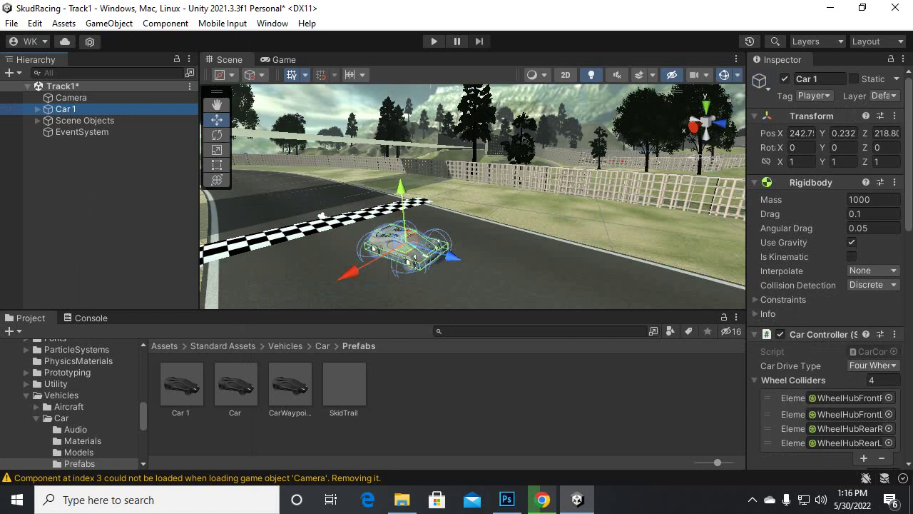
Place the yellow car 1203 prefab from Azerilo/HQ Racing Car Model No.1203/Prefabs beside Car 1 at about X 239.54, Z 221.21.
left_click(164, 345)
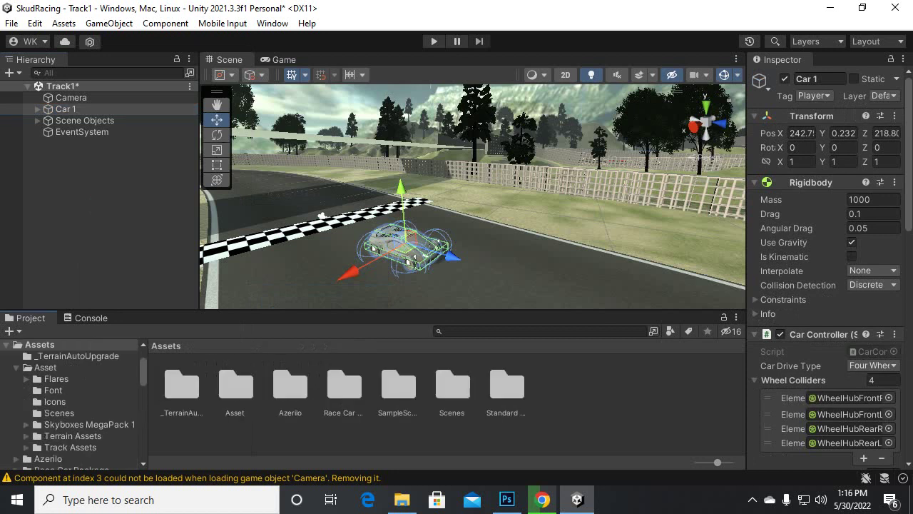
double_click(290, 386)
double_click(236, 385)
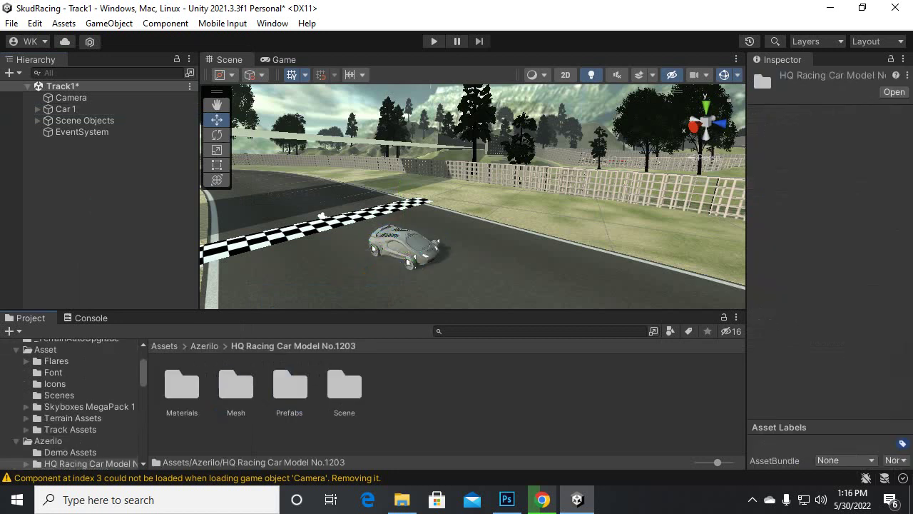
double_click(289, 385)
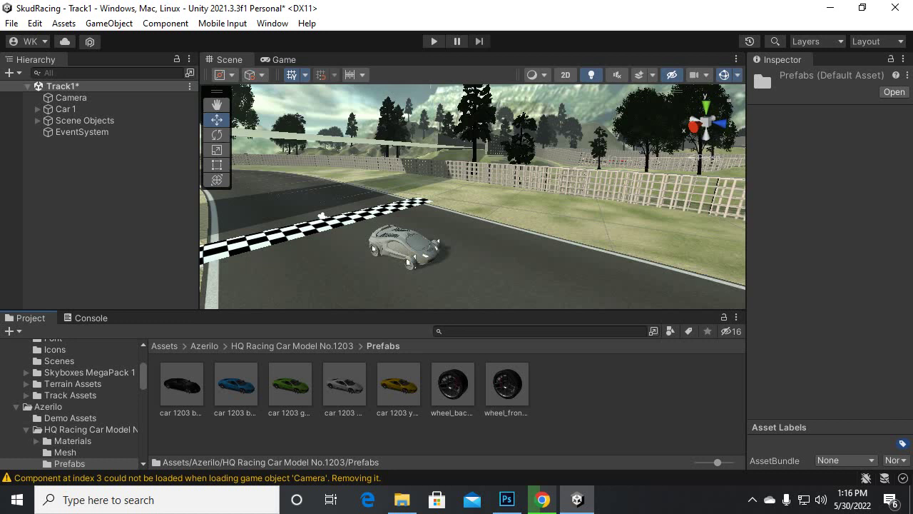
left_click_drag(398, 385, 467, 243)
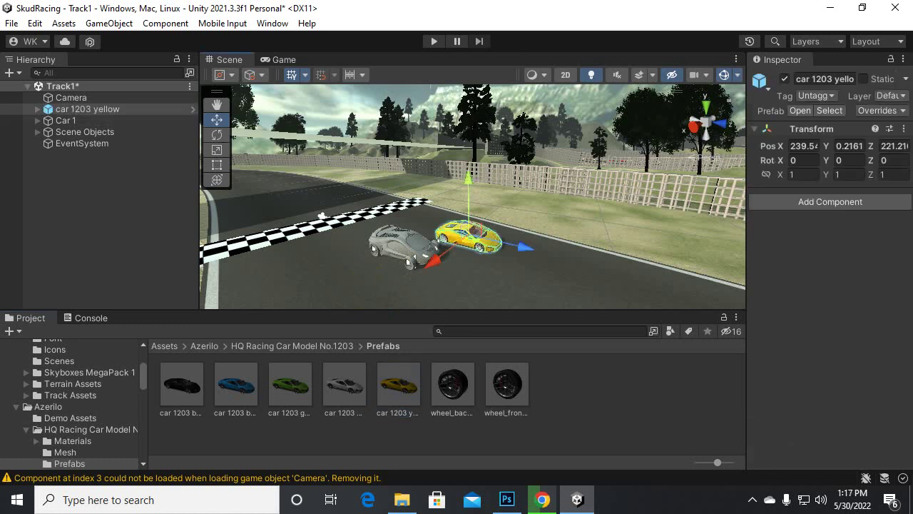
Try to move the yellow car over Car 1 by hand in the scene, and undo the move.
scroll(467, 242, "up", 2)
scroll(472, 196, "up", 3)
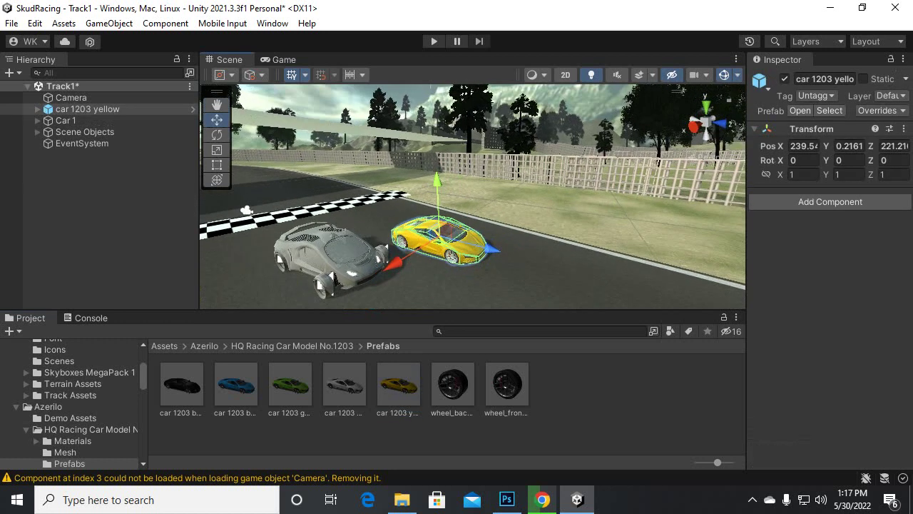
middle_click_drag(448, 232, 474, 175)
scroll(474, 176, "up", 1)
left_click_drag(540, 110, 539, 107, "alt")
scroll(538, 107, "up", 3)
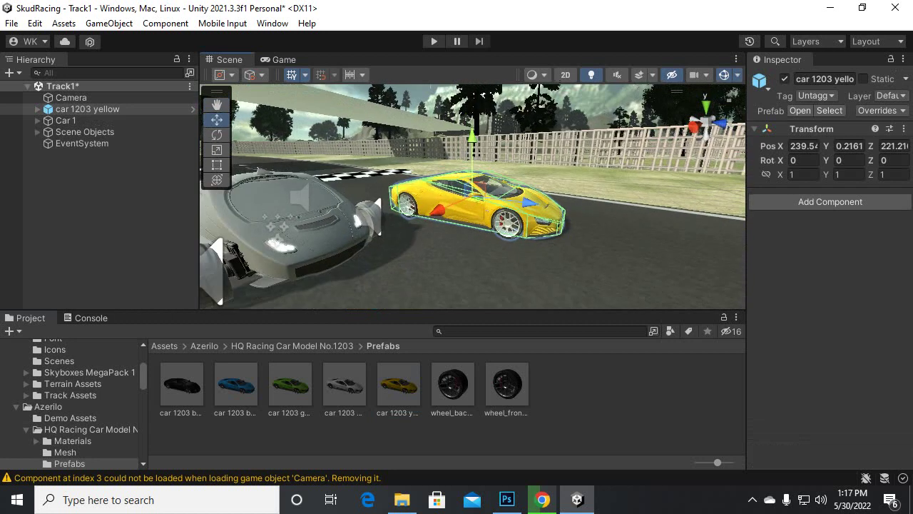
left_click_drag(638, 101, 559, 99, "alt")
left_click_drag(424, 205, 264, 250)
key("ctrl+z")
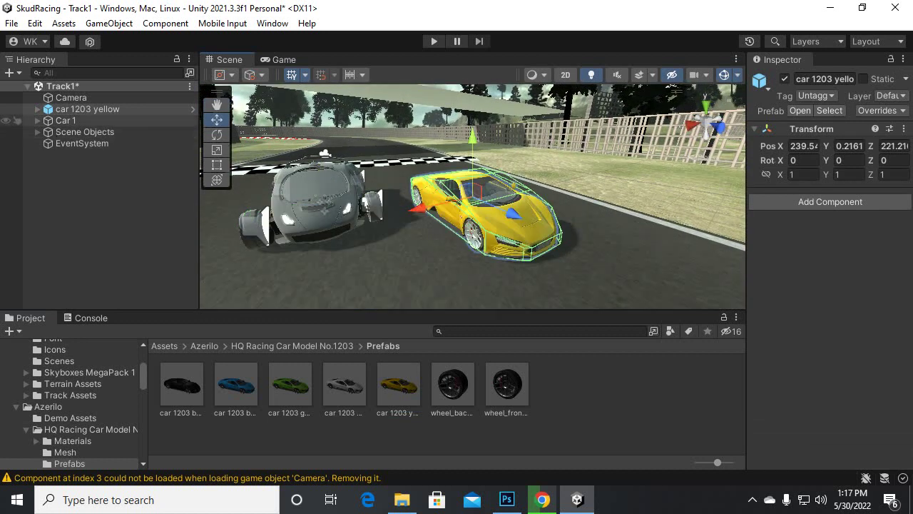
Unpack the car 1203 yellow prefab instance completely.
right_click(96, 108)
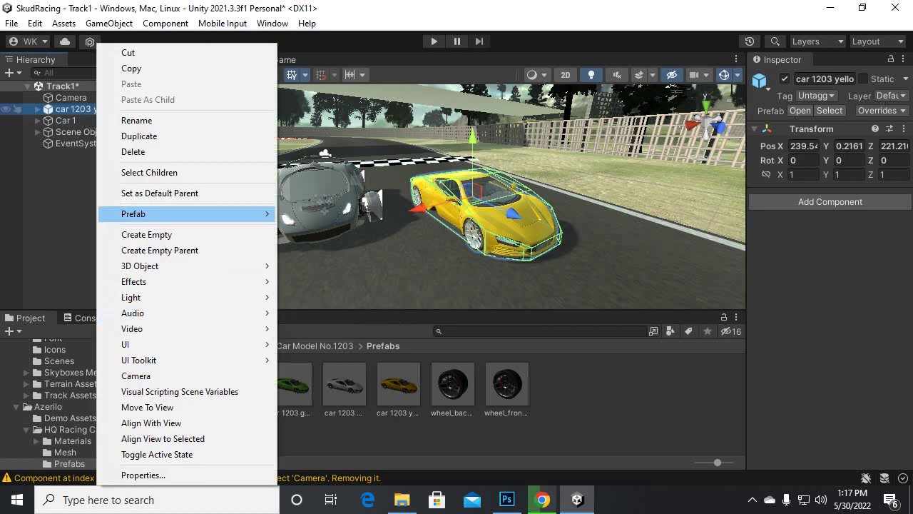
left_click(336, 293)
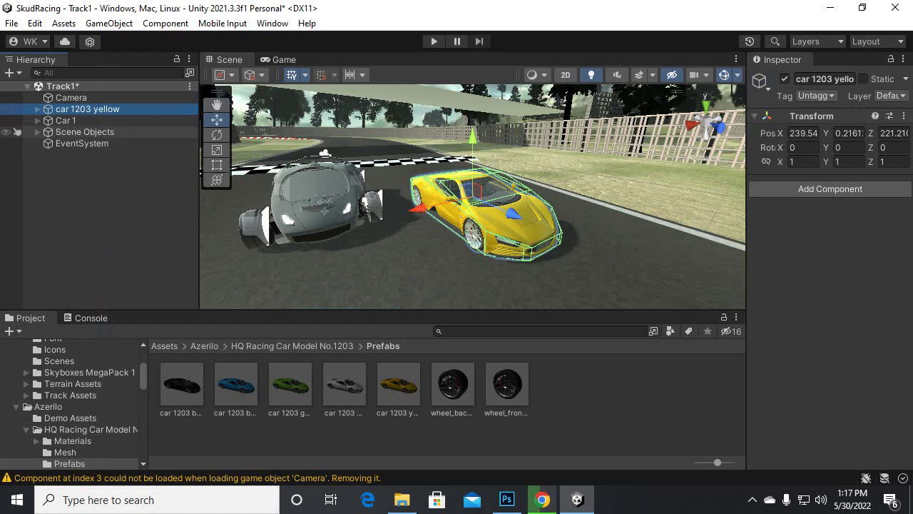
Copy the position of Car 1 and paste it onto car 1203 yellow so both cars share the same location.
left_click(65, 119)
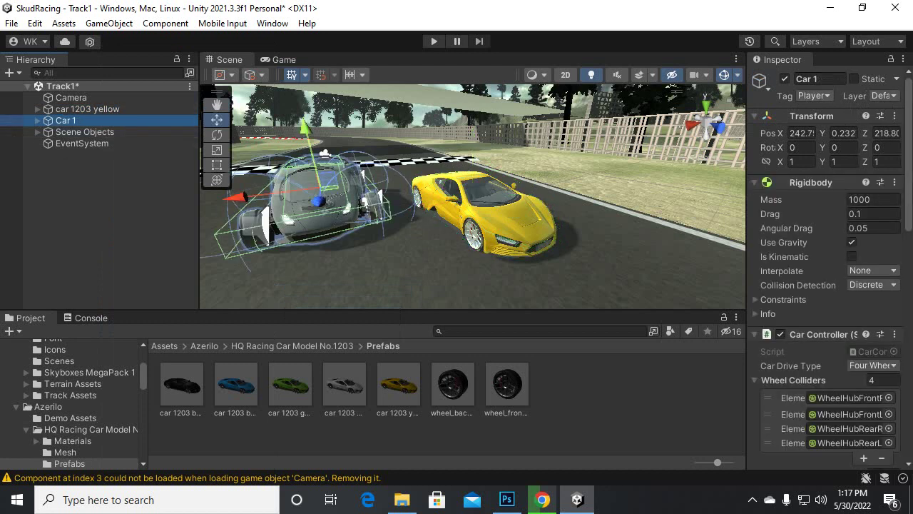
left_click_drag(746, 214, 690, 214)
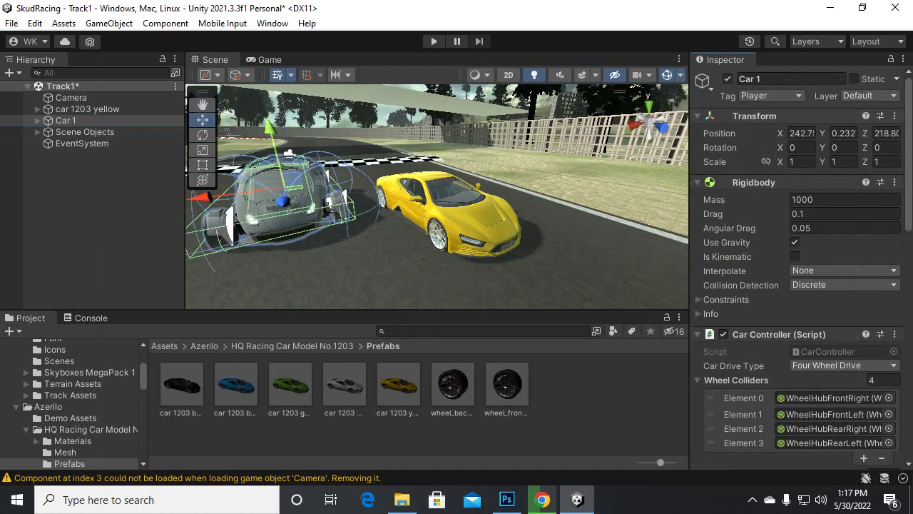
left_click(895, 115)
mouse_move(820, 229)
left_click(673, 229)
left_click(87, 109)
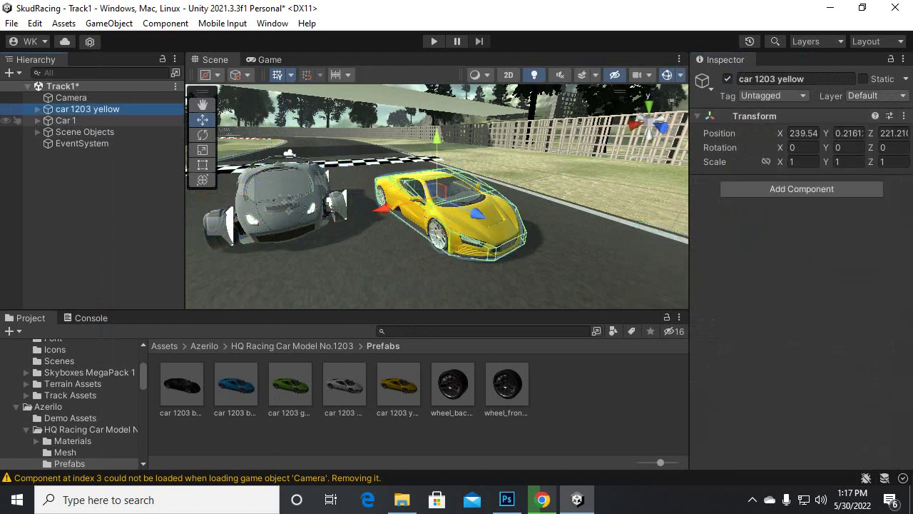
left_click(903, 116)
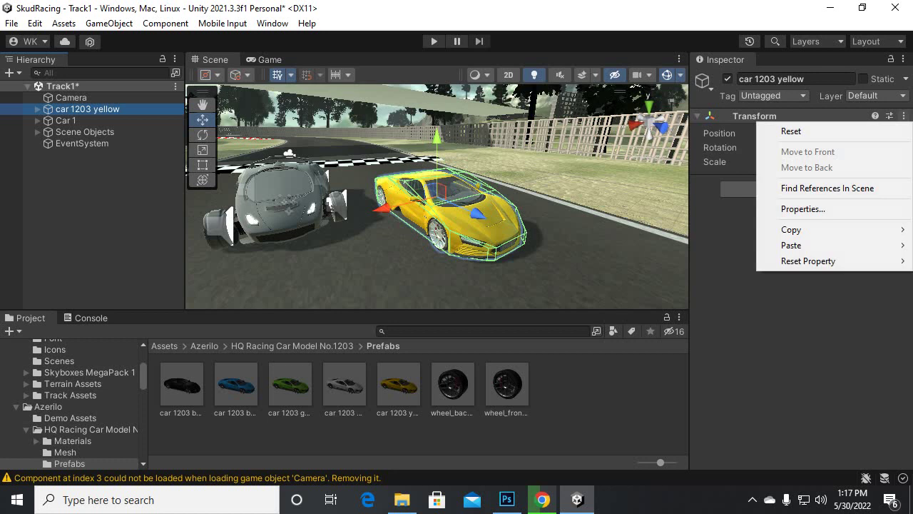
mouse_move(821, 245)
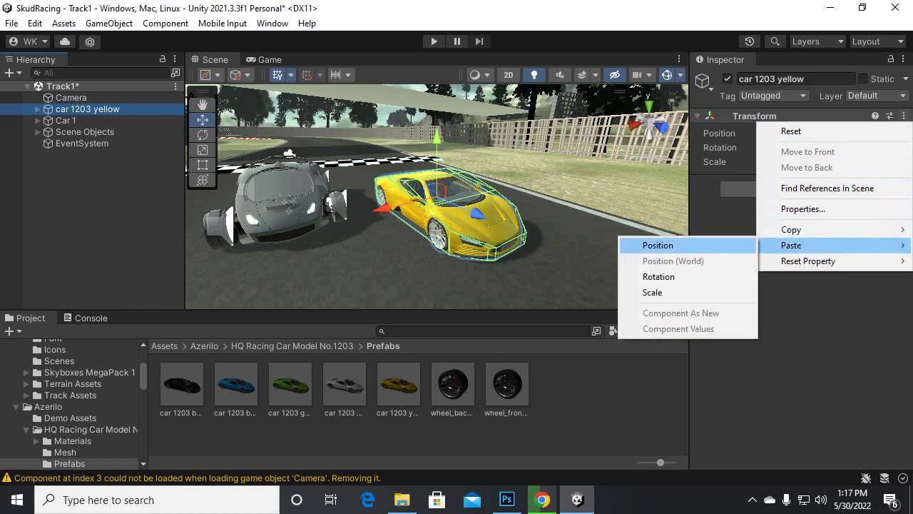
left_click(658, 245)
right_click_drag(437, 196, 564, 192)
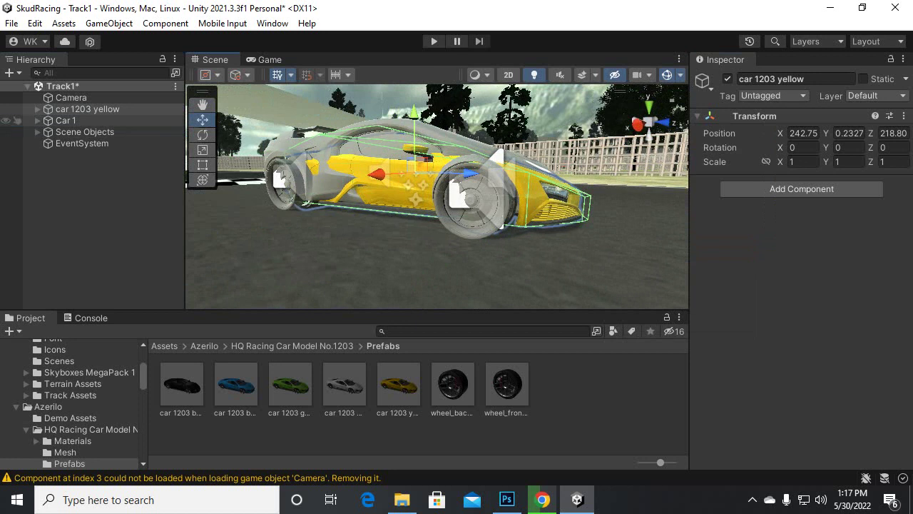
Reveal Car 1's child objects and examine the SkyCarWheelFrontRight object and its component settings.
left_click(65, 119)
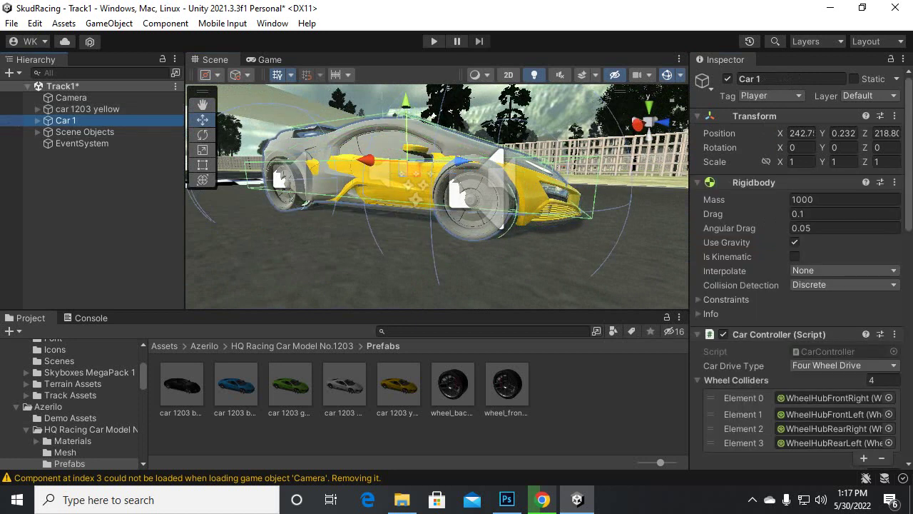
left_click(37, 120)
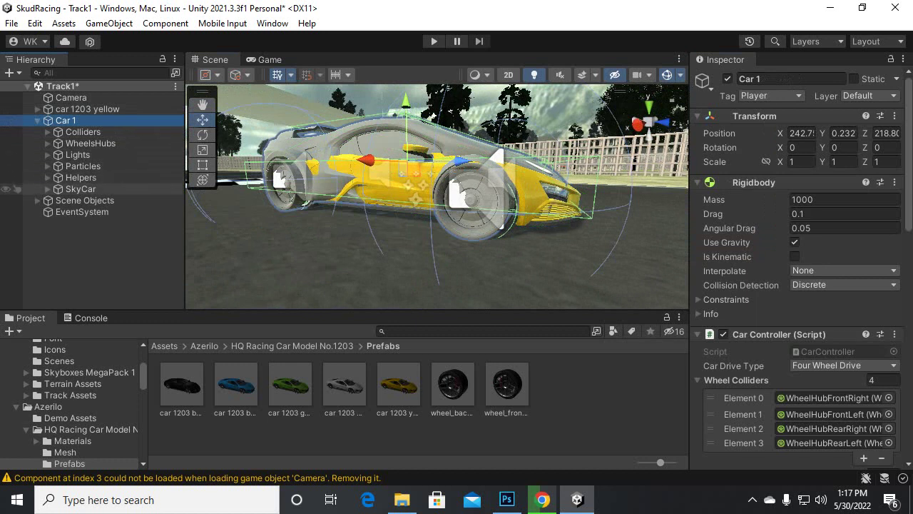
left_click(477, 214)
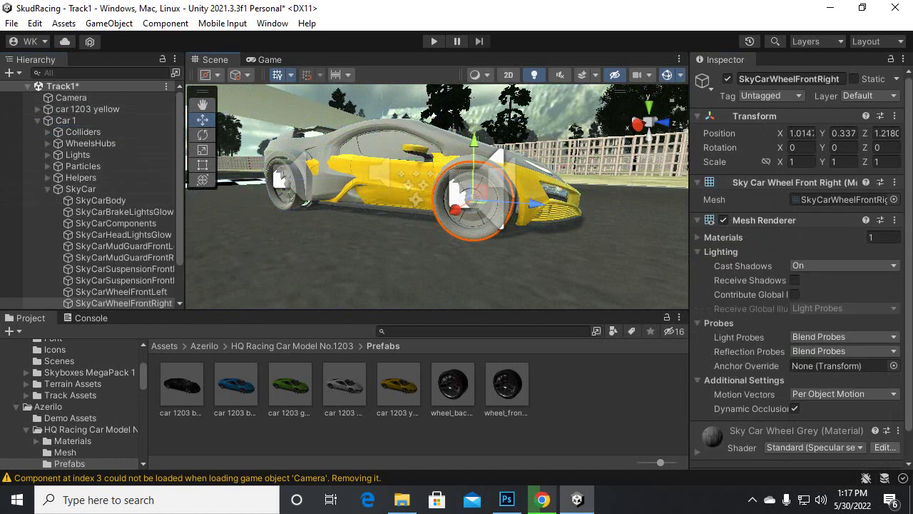
scroll(90, 250, "down", 2)
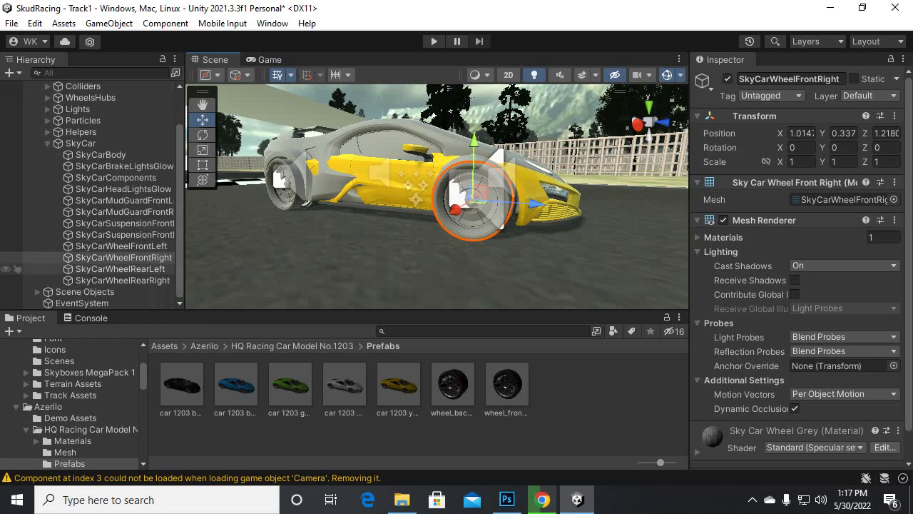
left_click(122, 257)
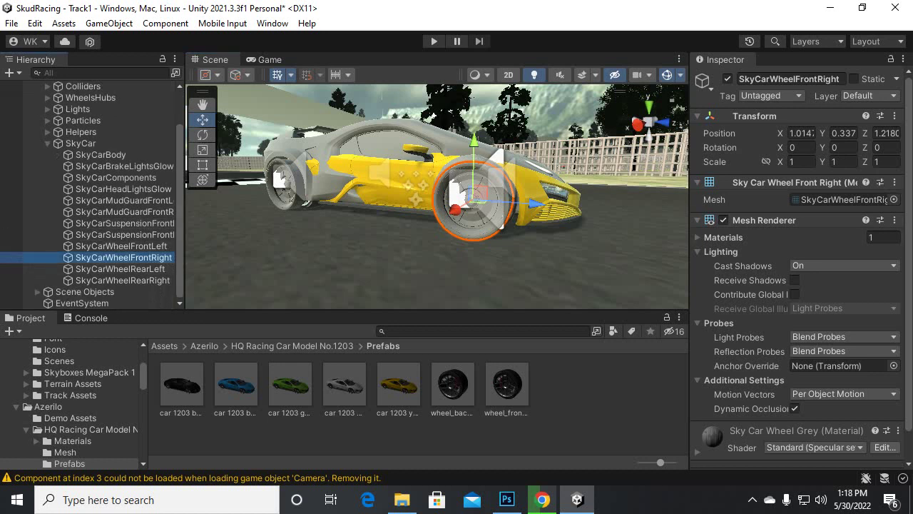
scroll(797, 236, "down", 1)
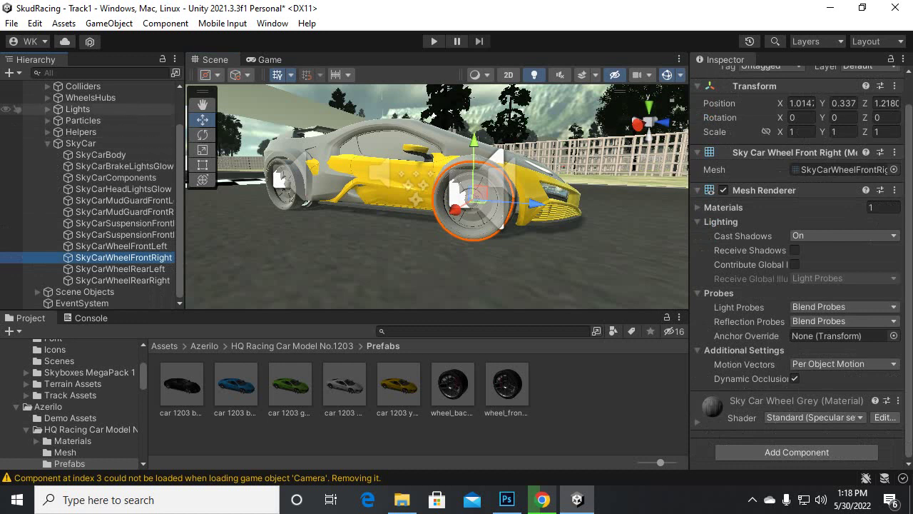
scroll(90, 97, "up", 2)
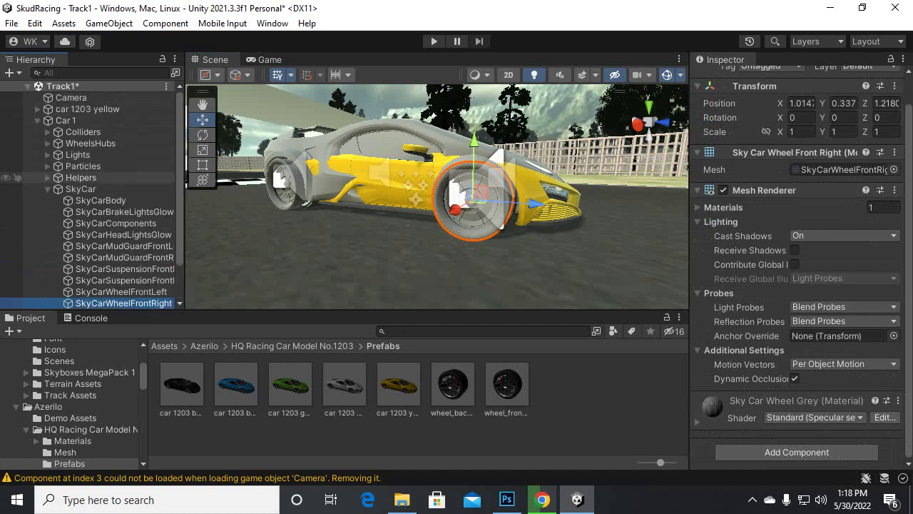
Expand WheelsHubs under Car 1 and examine WheelHubFrontRight's wheel collider and its placement around the front right wheel.
left_click(90, 143)
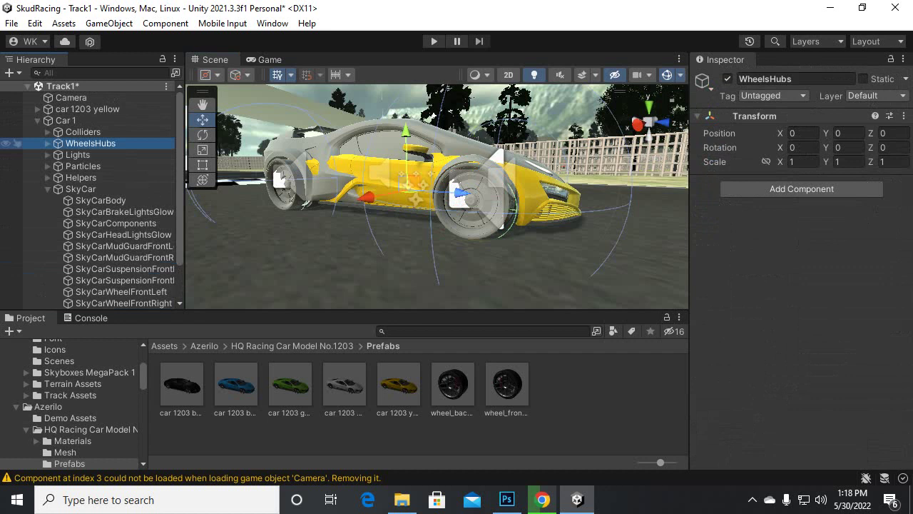
left_click(47, 142)
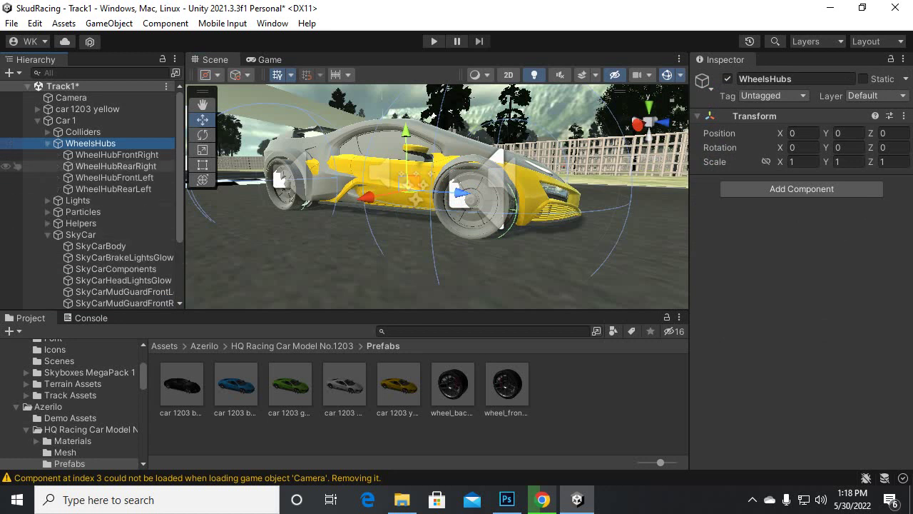
left_click(114, 154)
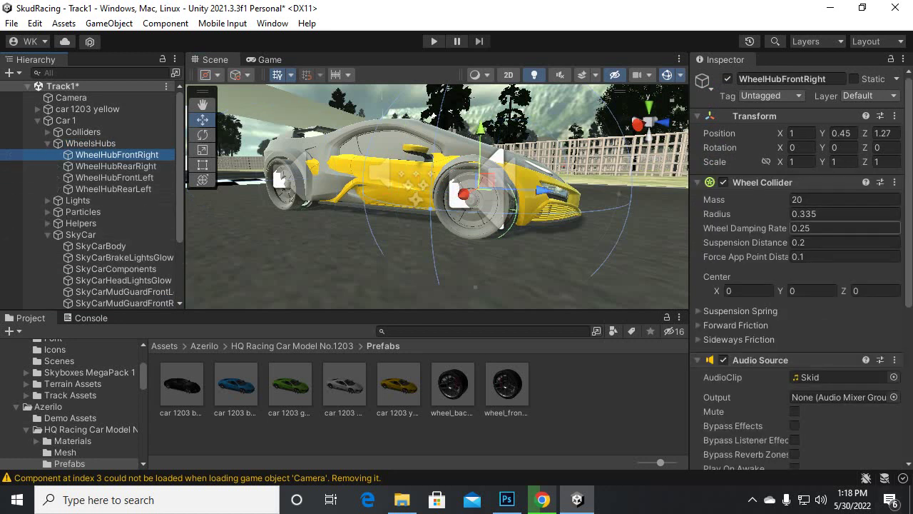
scroll(842, 246, "down", 3)
left_click_drag(541, 190, 271, 200, "alt")
middle_click_drag(315, 207, 335, 134)
scroll(353, 299, "up", 3)
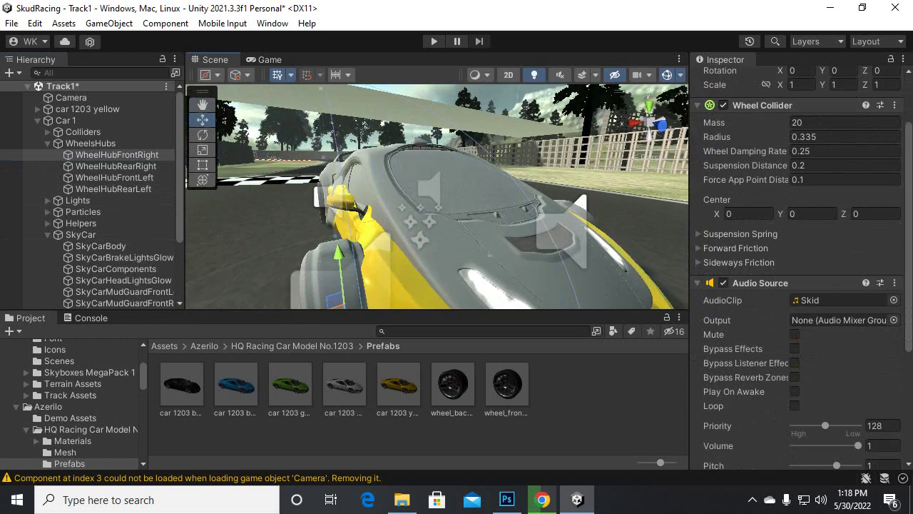
scroll(353, 299, "up", 1)
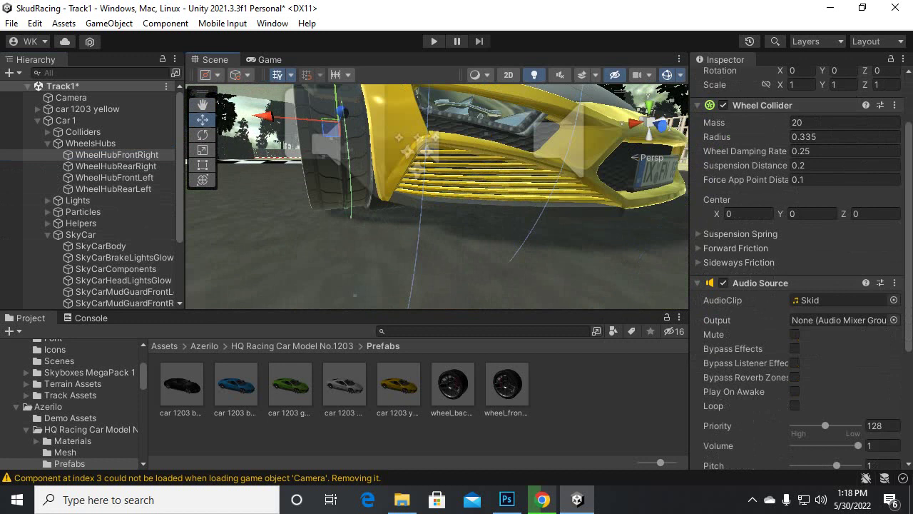
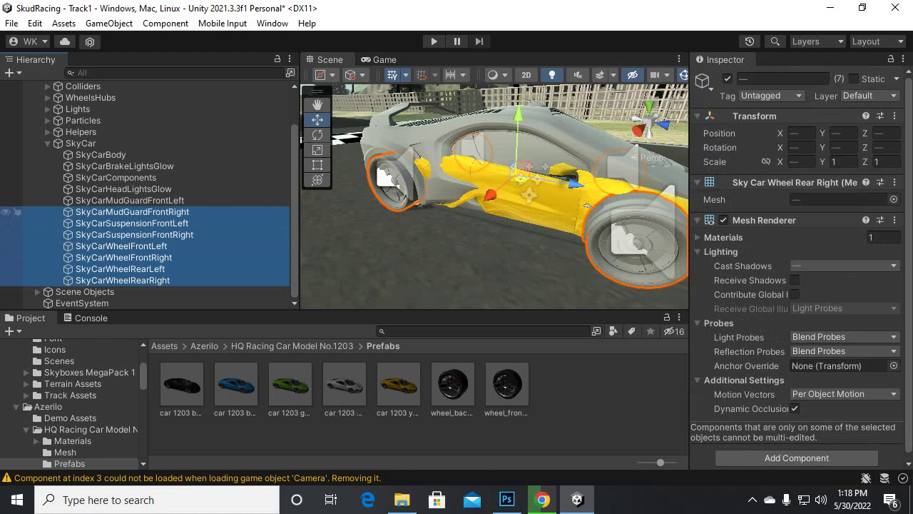
Delete SkyCar's body, components, front mud guards, front suspensions and all four wheels, keeping the brake light and headlight glows.
left_click(130, 199, "ctrl")
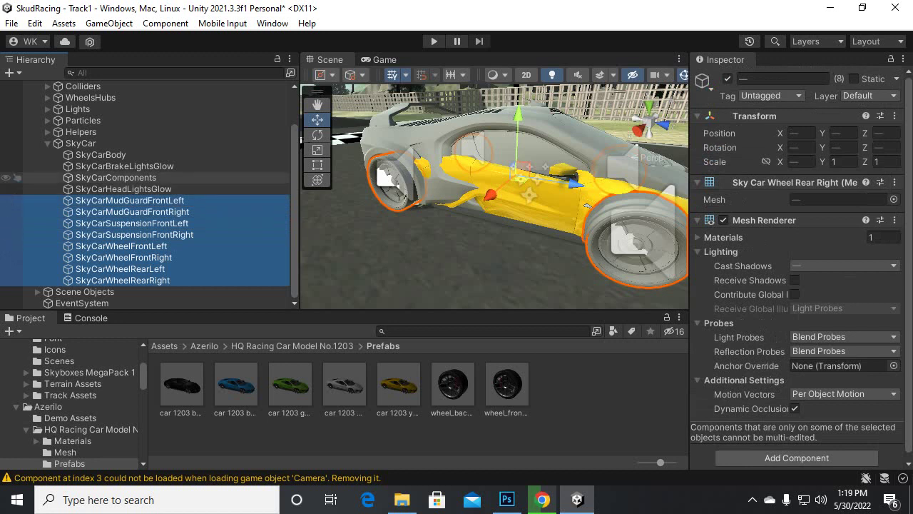
left_click(14, 154, "ctrl")
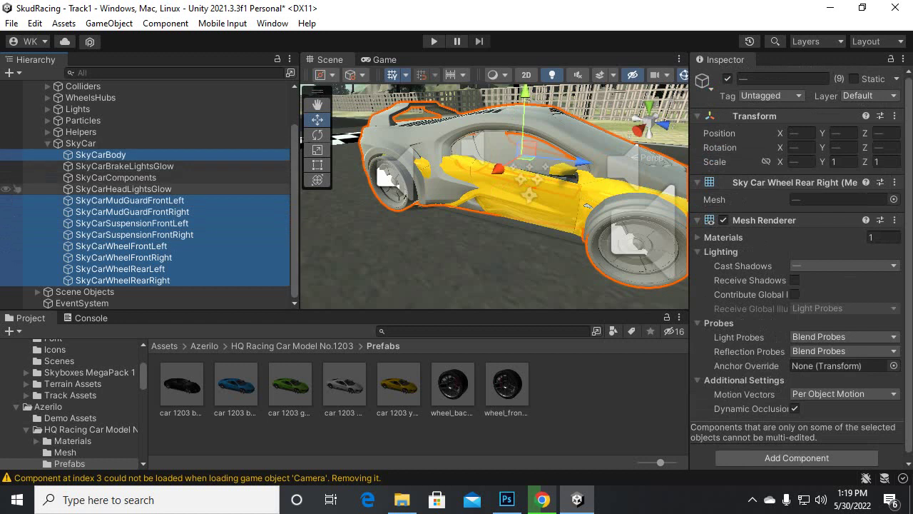
left_click(15, 178, "ctrl")
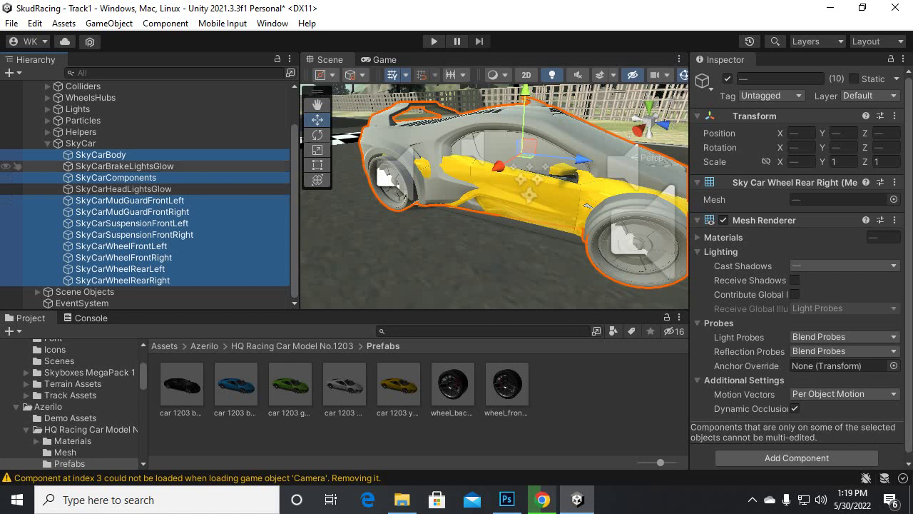
key("Delete")
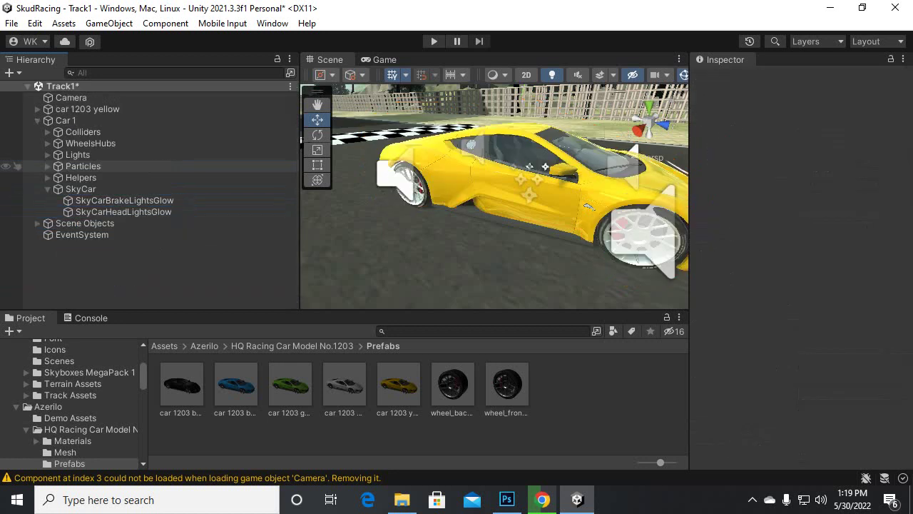
Delete the SkyCarHeadLightsGlow object from SkyCar.
left_click_drag(542, 207, 492, 221, "alt")
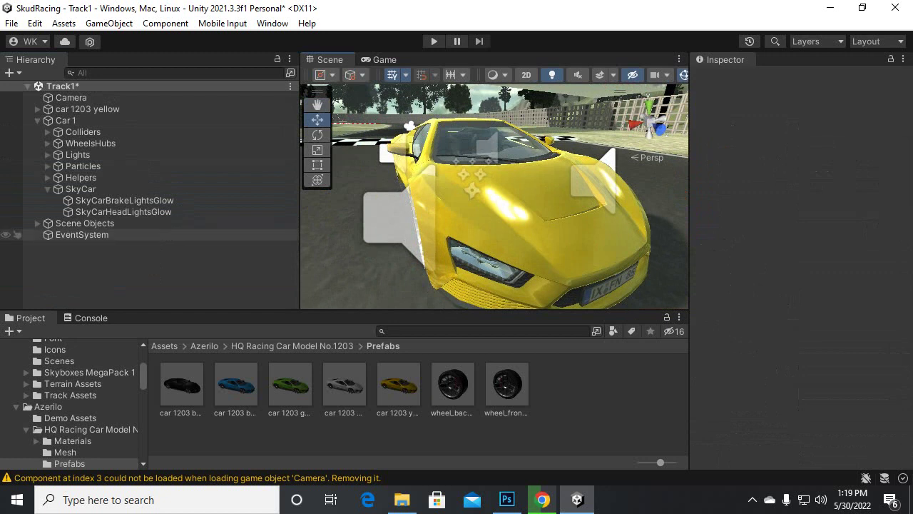
left_click(143, 212)
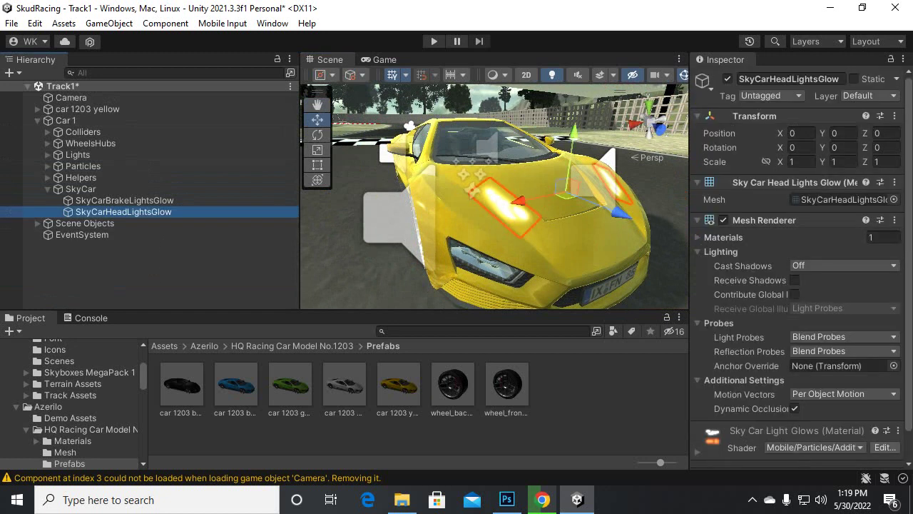
key("Delete")
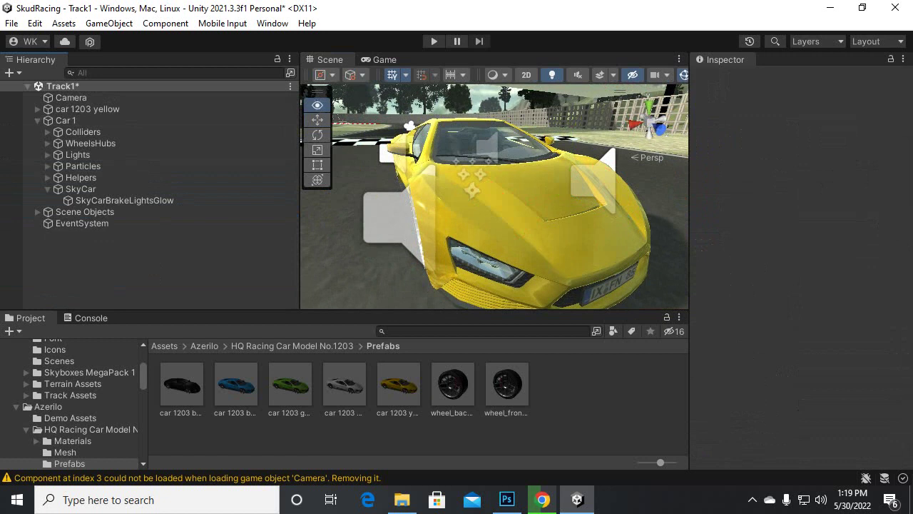
Examine the yellow car from behind, around its rear lights, and close up at its front wheel.
left_click_drag(409, 126, 685, 139, "alt")
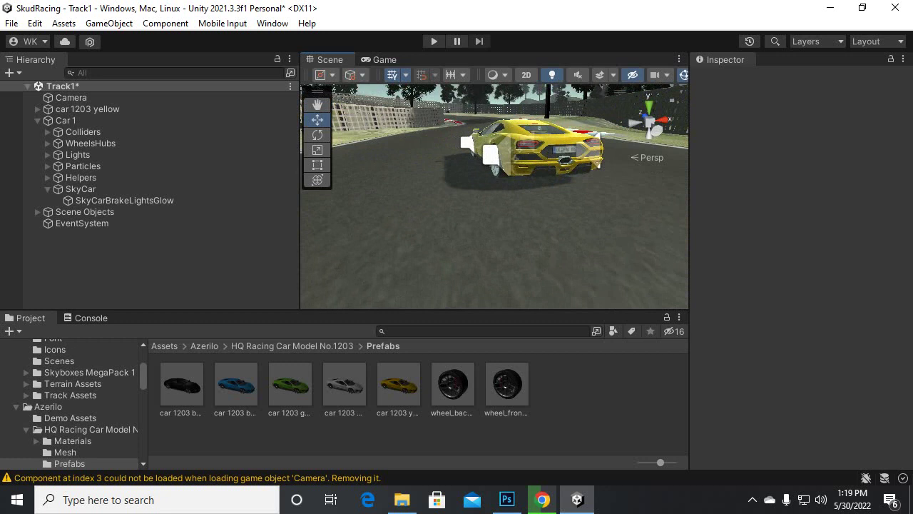
middle_click_drag(542, 153, 485, 184)
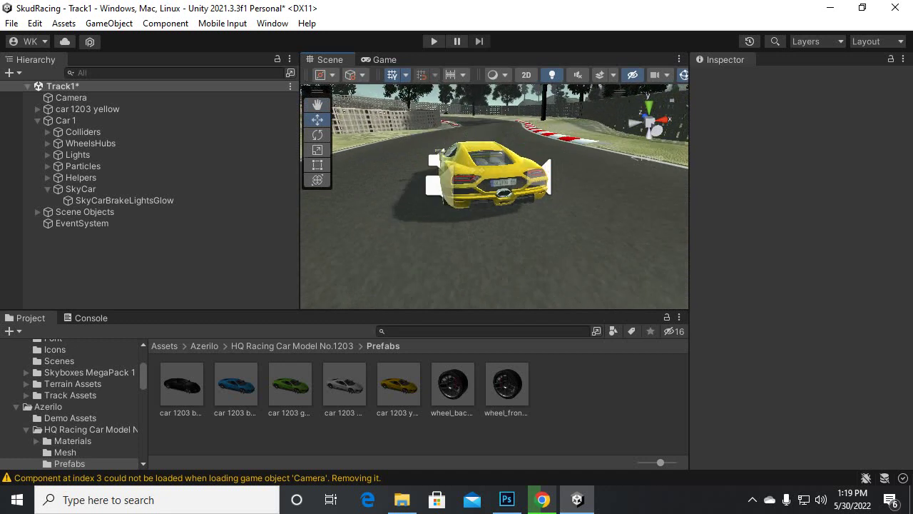
scroll(494, 196, "up", 6)
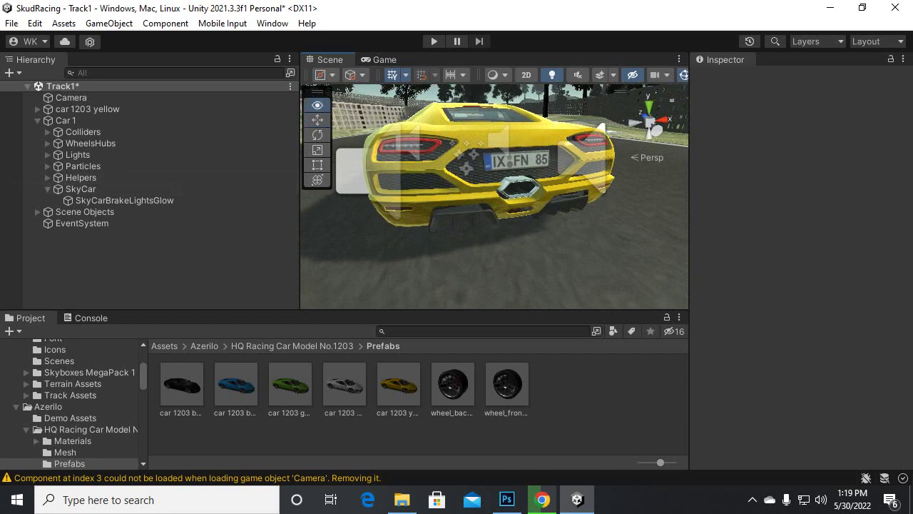
left_click_drag(607, 196, 328, 196, "alt")
left_click_drag(606, 196, 335, 242, "alt")
scroll(494, 197, "down", 3)
middle_click_drag(571, 229, 450, 146)
middle_click_drag(442, 178, 643, 175)
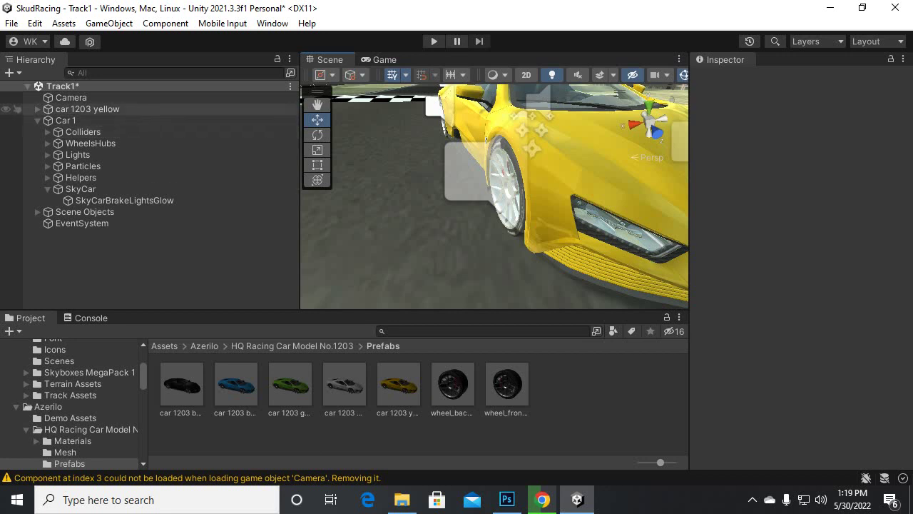
Make car 1203 yellow a child of the SkyCar object inside Car 1.
left_click(87, 109)
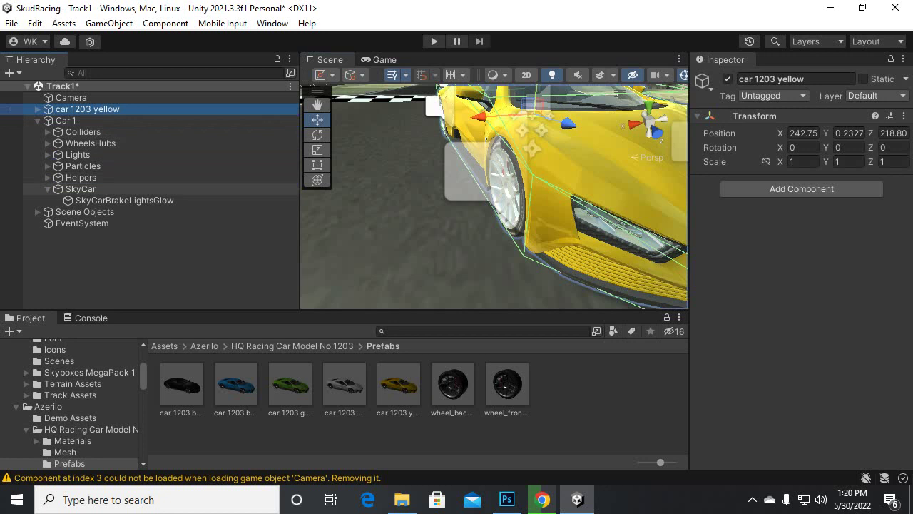
left_click_drag(81, 188, 107, 188)
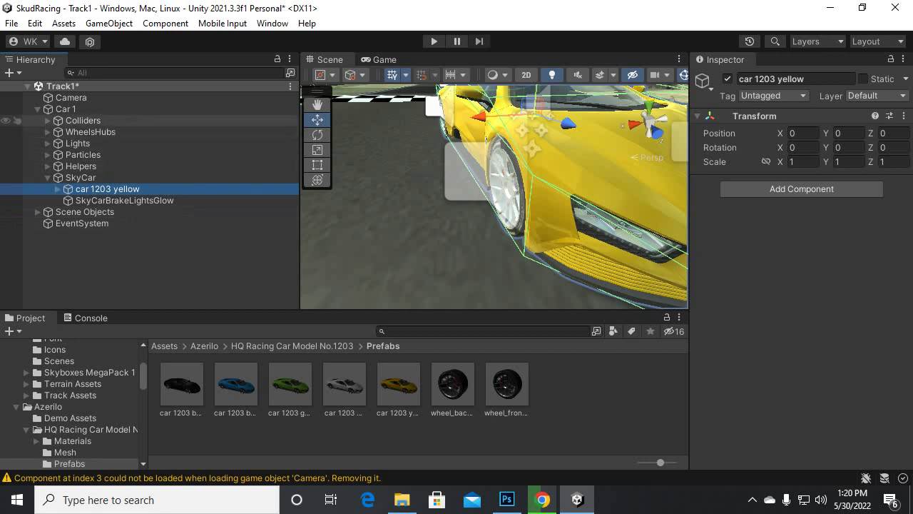
Select the four wheel hubs under WheelsHubs and shift them together sideways to line up with the yellow car's front right wheel.
left_click(48, 132)
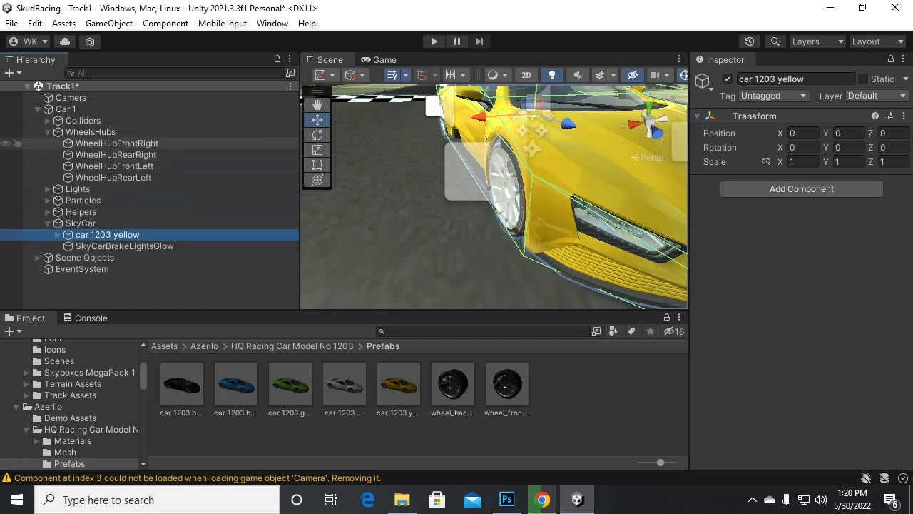
left_click(116, 143)
left_click(114, 177, "shift")
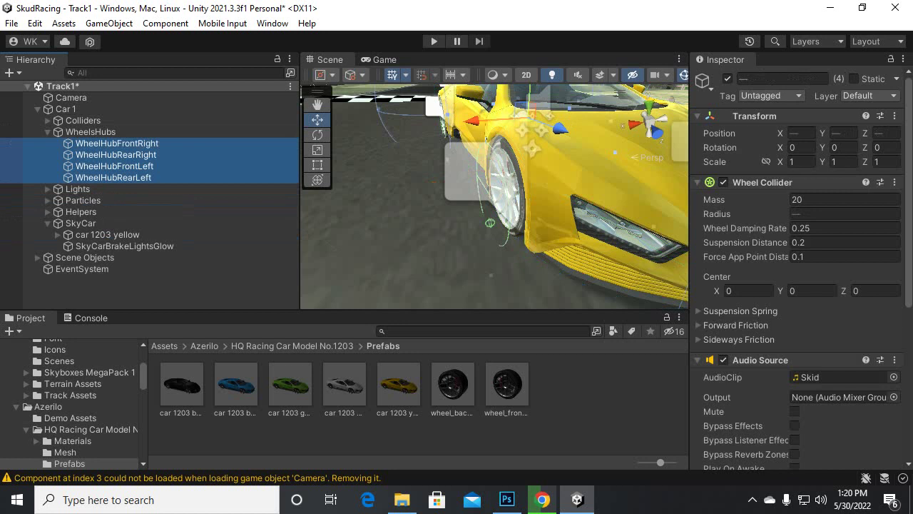
left_click_drag(499, 214, 357, 214, "alt")
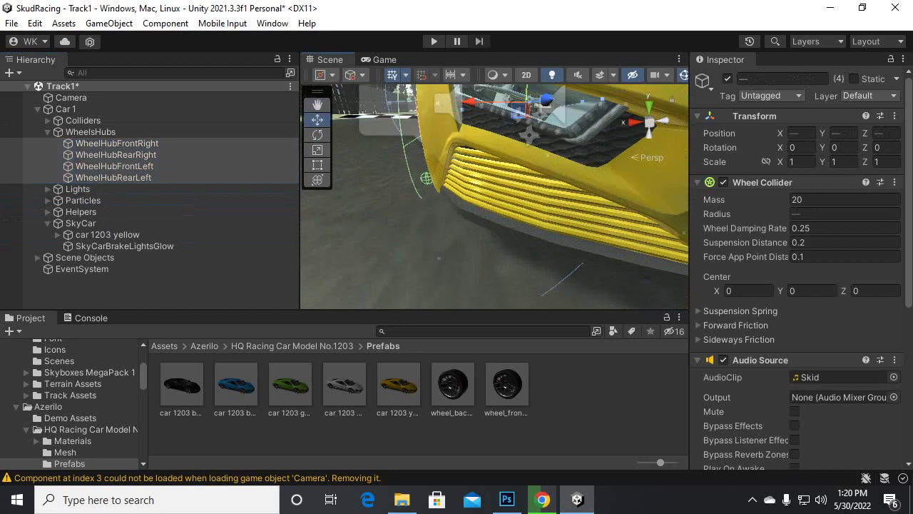
left_click_drag(428, 214, 448, 140, "alt")
left_click_drag(469, 99, 642, 169)
middle_click_drag(642, 168, 446, 200)
key("w")
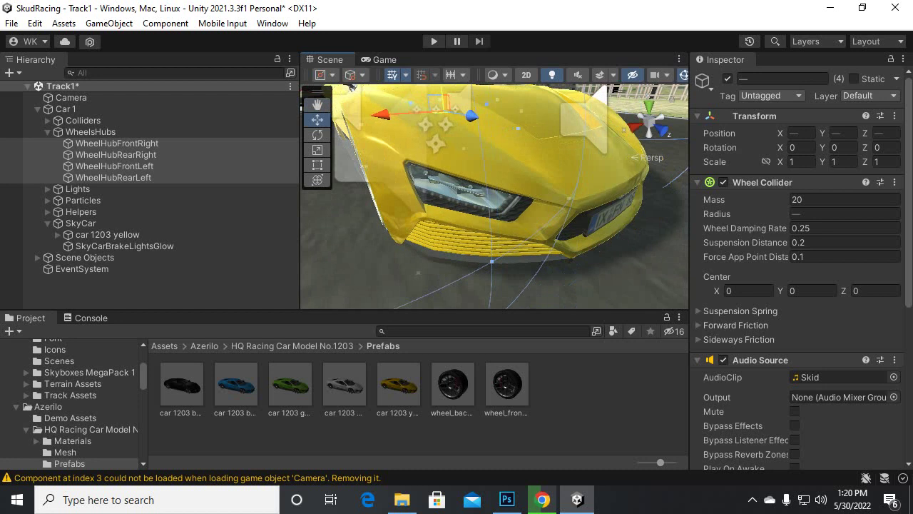
Raise the four selected wheel hubs together to the height of the yellow car's front right wheel, at about Y 0.478 for the front hubs.
left_click_drag(446, 200, 635, 153, "alt")
middle_click_drag(635, 153, 464, 125)
mouse_move(464, 125)
right_mouse_down()
mouse_move(478, 127)
mouse_move(476, 136)
right_mouse_up()
middle_click_drag(476, 136, 531, 210)
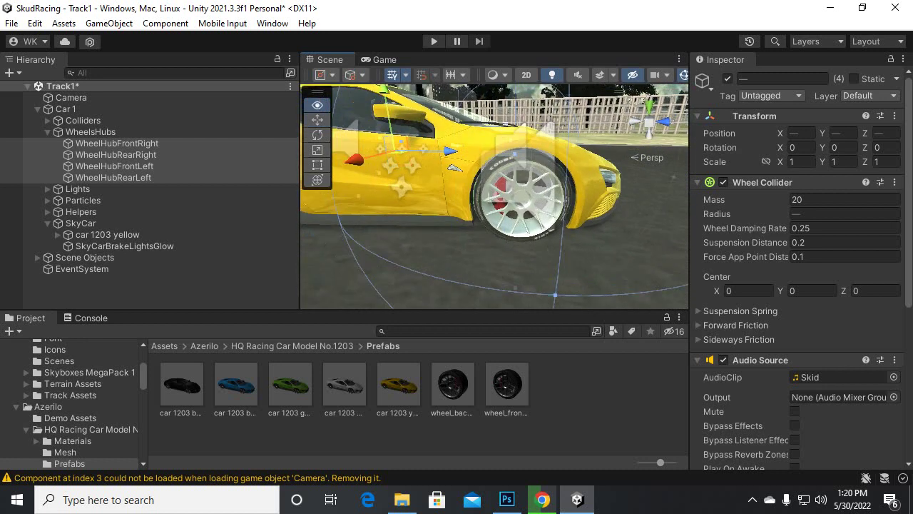
scroll(492, 196, "up", 2)
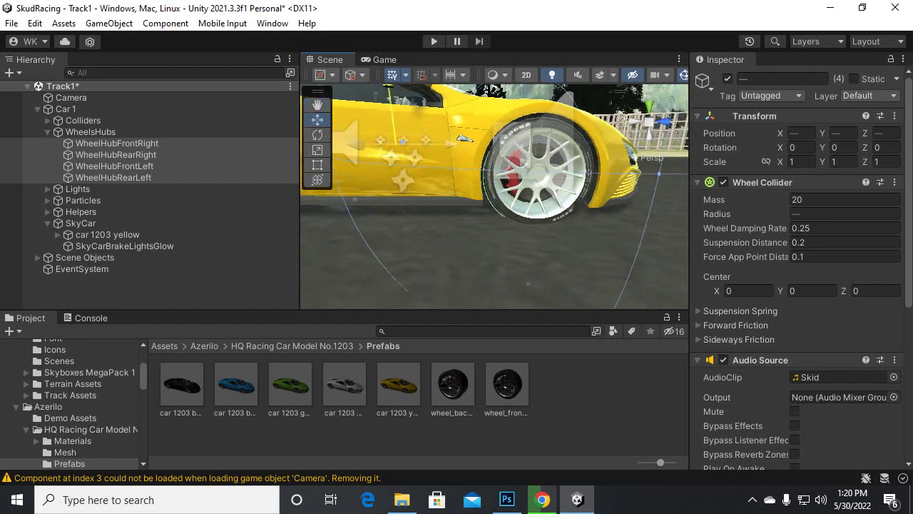
left_click_drag(492, 196, 439, 148, "alt")
right_click_drag(481, 226, 484, 231)
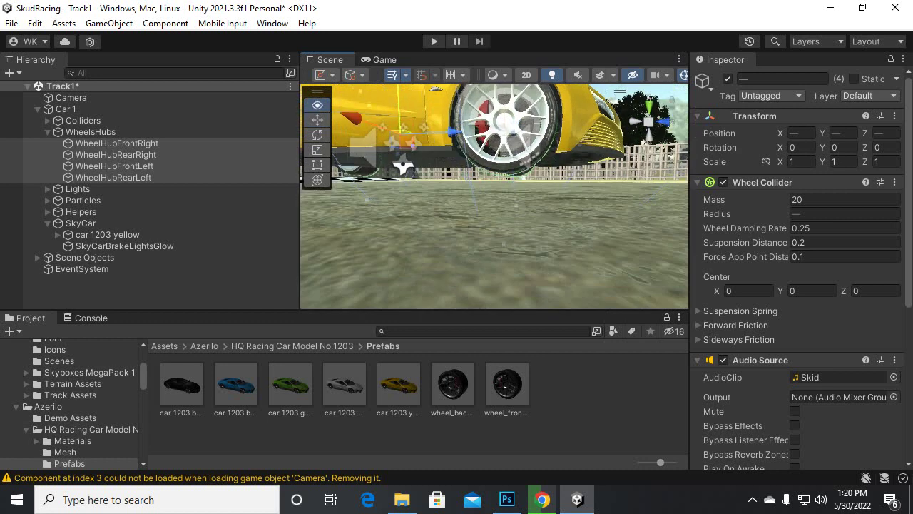
mouse_move(484, 231)
left_mouse_down("alt")
mouse_move(480, 246)
mouse_move(442, 239)
mouse_move(451, 207)
mouse_move(528, 246)
mouse_move(482, 242)
mouse_move(471, 223)
mouse_move(500, 227)
mouse_move(400, 221)
mouse_move(528, 264)
mouse_move(314, 135)
left_mouse_up("alt")
left_click_drag(429, 143, 85, 207, "alt")
left_click_drag(457, 214, 428, 172, "alt")
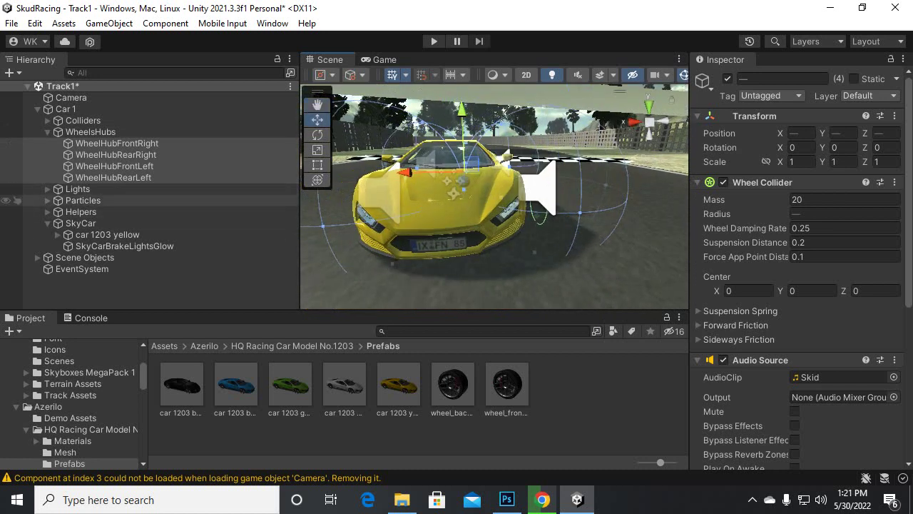
Select WheelHubFrontLeft and WheelHubRearLeft and shift them together sideways to line up with the yellow car's left wheels.
left_click(115, 166)
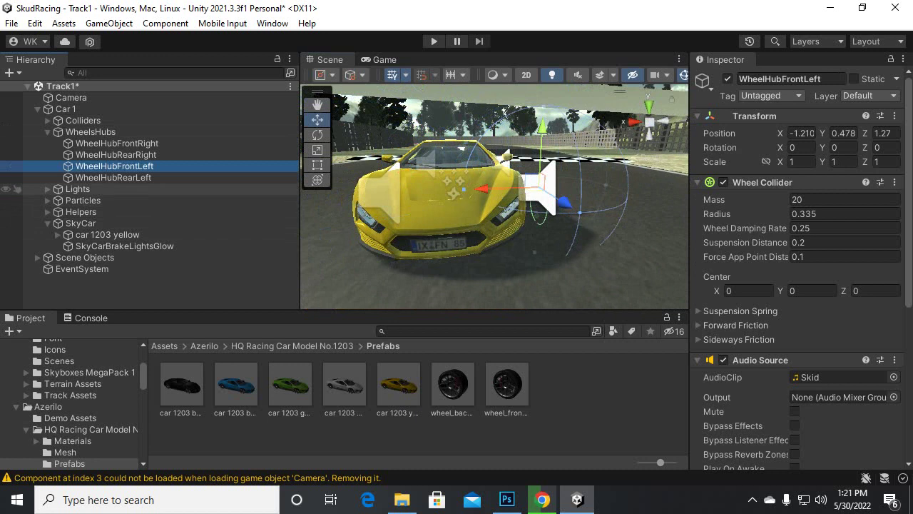
left_click(113, 176, "shift")
left_click_drag(508, 235, 455, 181, "alt")
scroll(511, 179, "up", 5)
left_click_drag(443, 214, 442, 214)
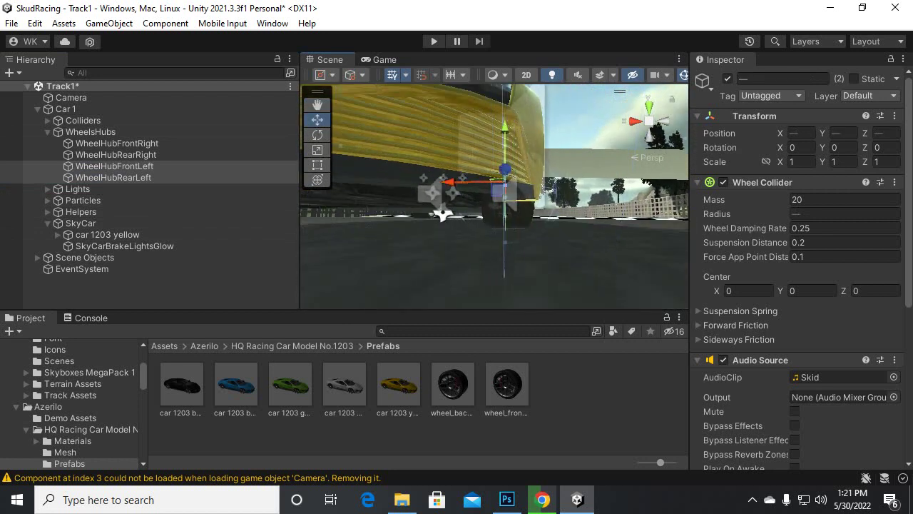
left_click_drag(543, 187, 200, 204, "alt")
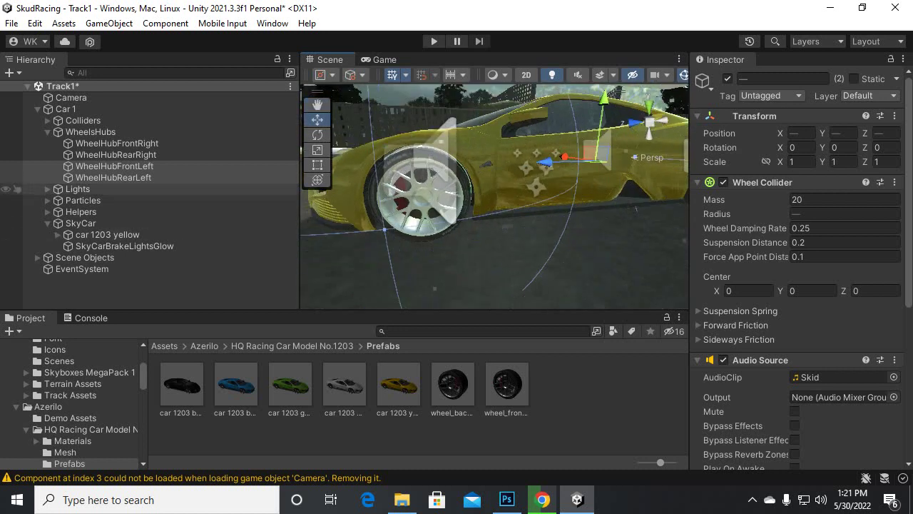
Select WheelHubRearLeft and WheelHubRearRight and move them together along the car to its rear wheels, at about Z -1.421.
left_click(113, 177)
left_click(113, 177)
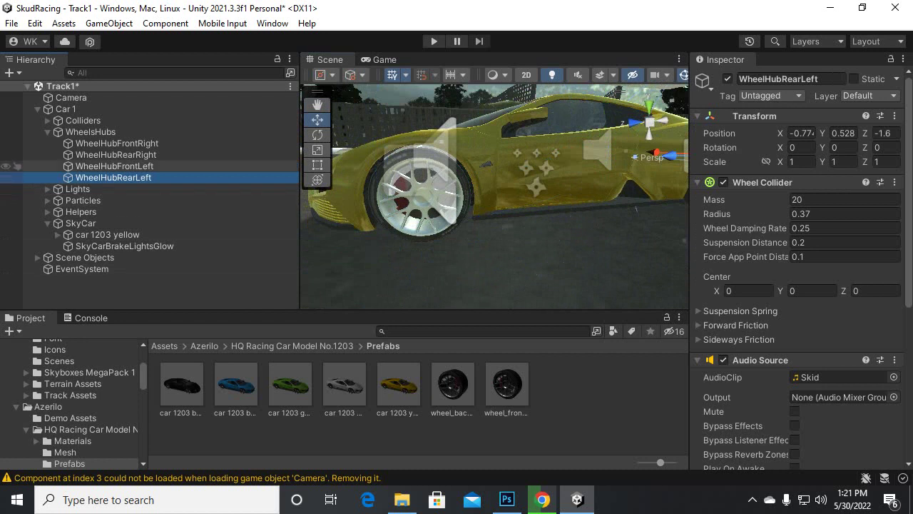
left_click(115, 154, "ctrl")
scroll(494, 196, "up", 2)
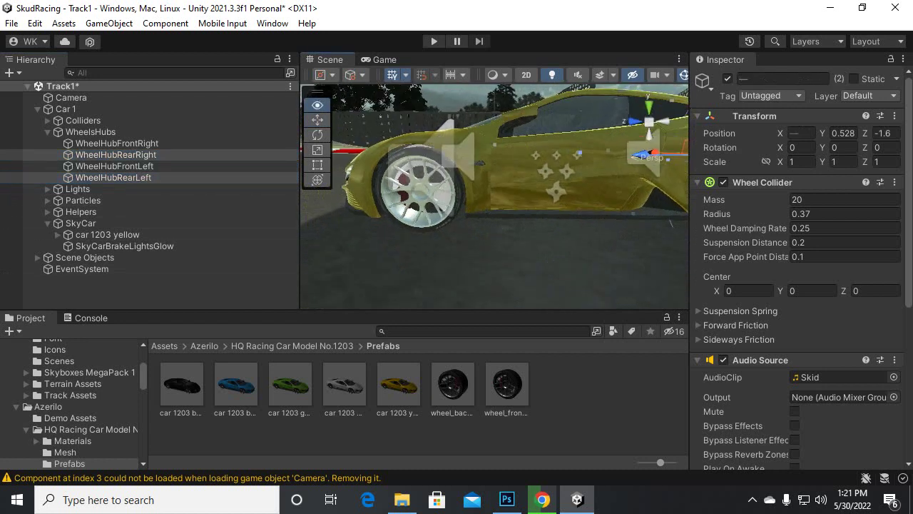
middle_click_drag(635, 197, 491, 194)
left_click_drag(491, 194, 517, 179, "alt")
scroll(495, 196, "up", 1)
left_click_drag(456, 156, 450, 53)
left_click_drag(421, 189, 418, 189)
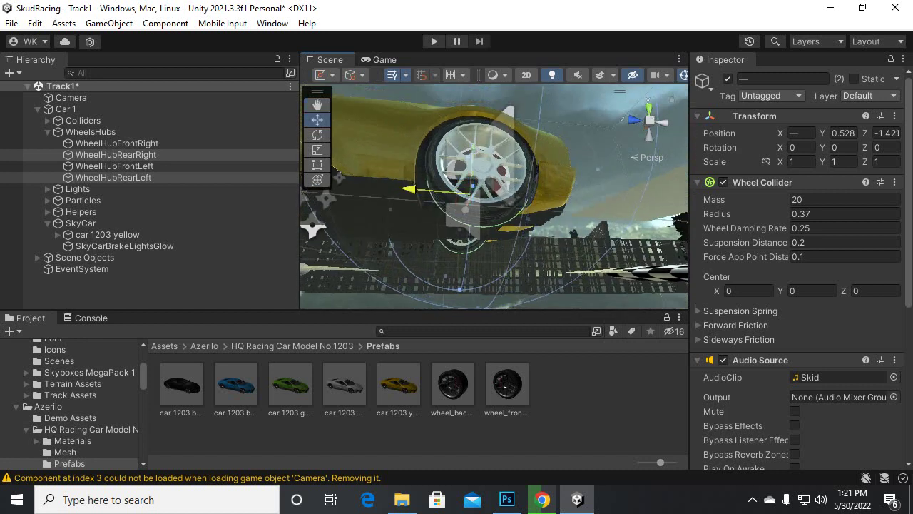
Rename the Car 1 object as CarYellowPlayer.
left_click_drag(456, 89, 483, 157, "alt")
left_click_drag(424, 217, 657, 249, "alt")
scroll(495, 196, "down", 8)
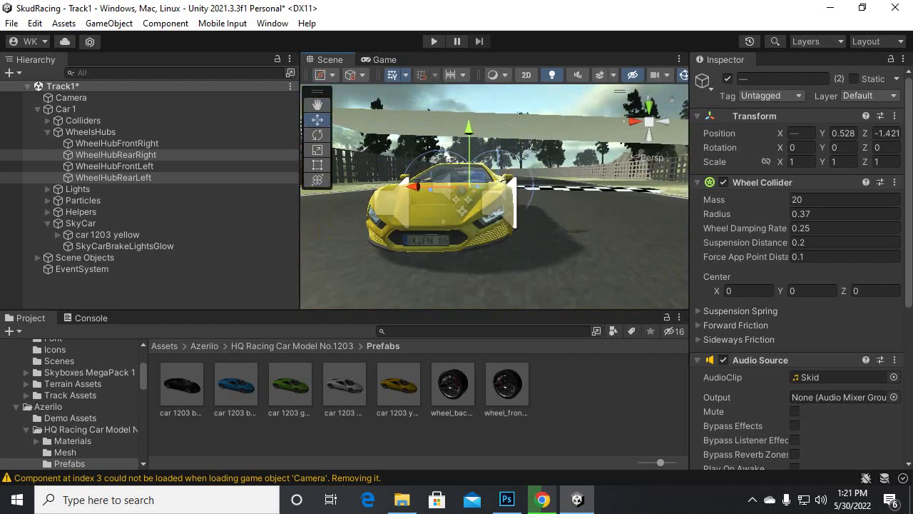
left_click_drag(495, 196, 660, 223, "alt")
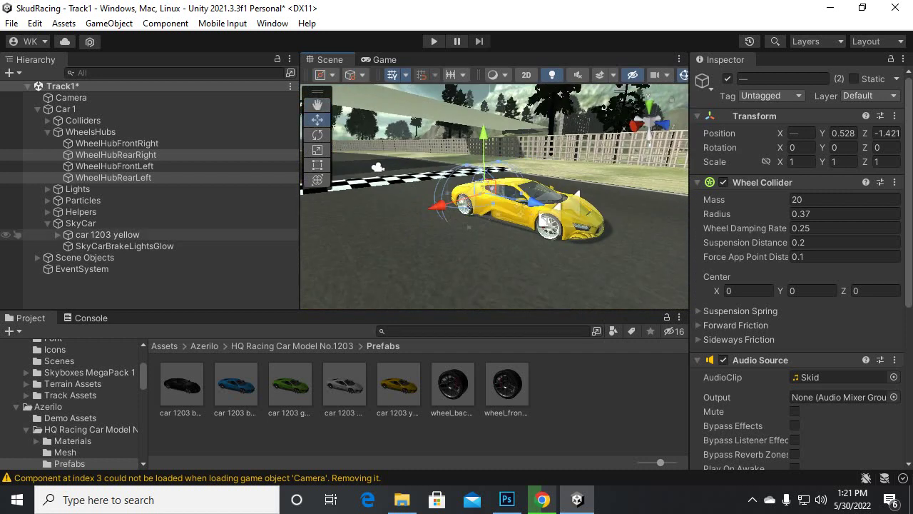
left_click(71, 109)
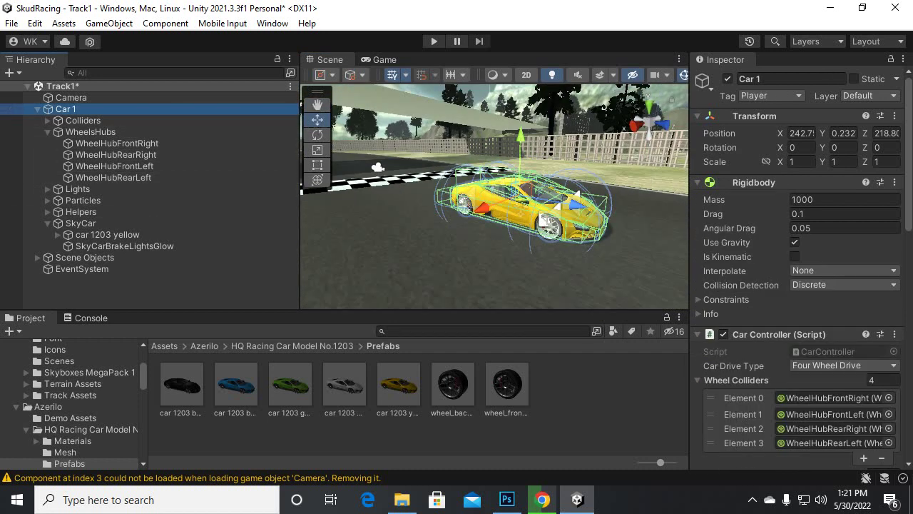
left_click(790, 78)
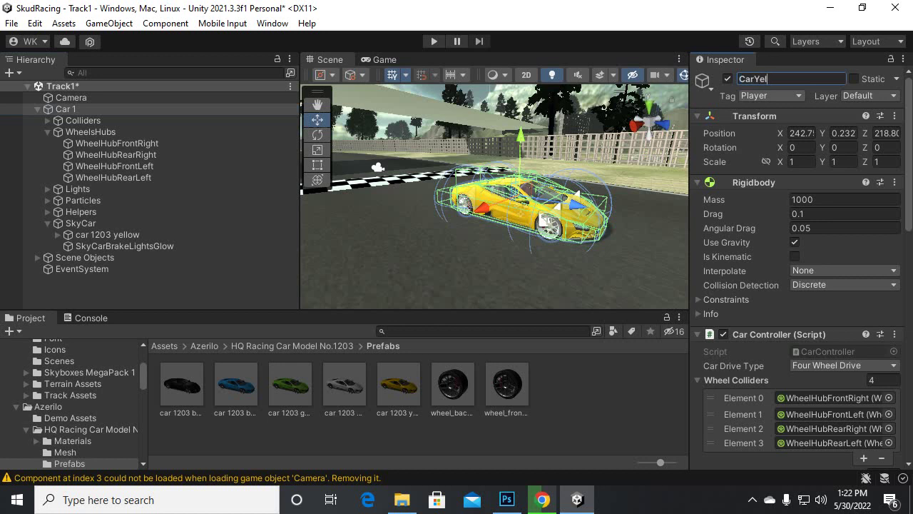
type("CarYellowPlayer")
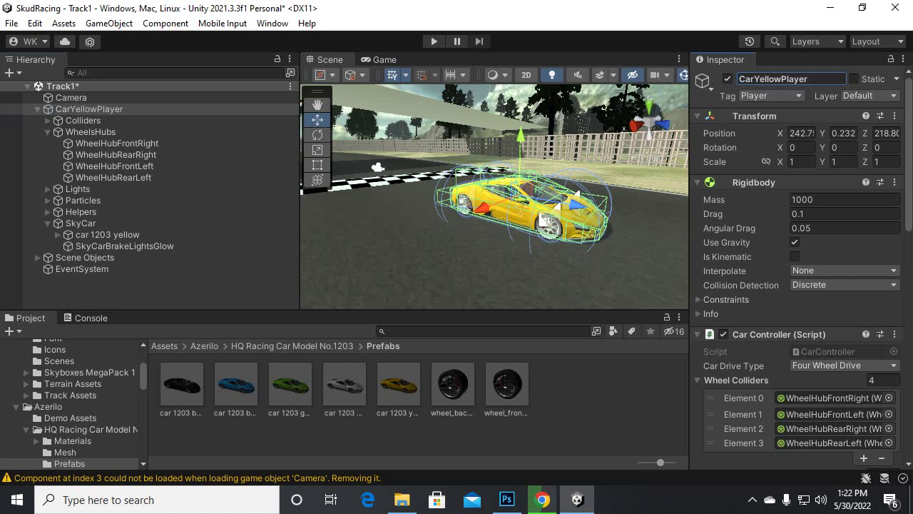
Assign wheel_front_right and wheel_front_left from car 1203 yellow to Wheel Meshes Elements 0 and 1 in CarYellowPlayer's Car Controller.
left_click(89, 109)
scroll(797, 285, "down", 1)
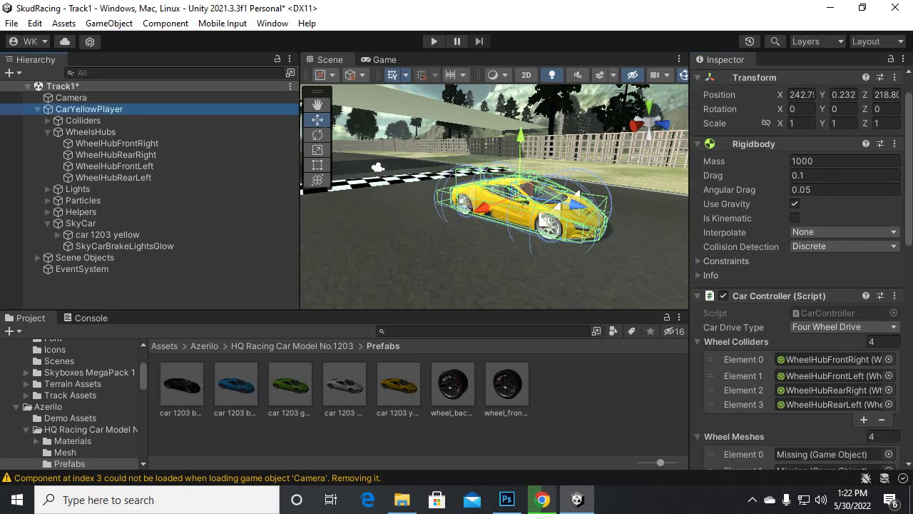
scroll(802, 269, "down", 2)
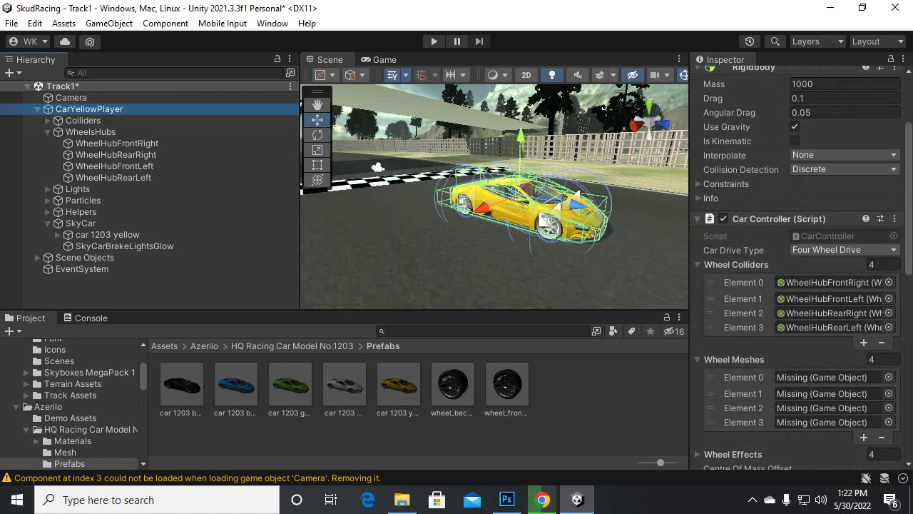
scroll(802, 270, "down", 1)
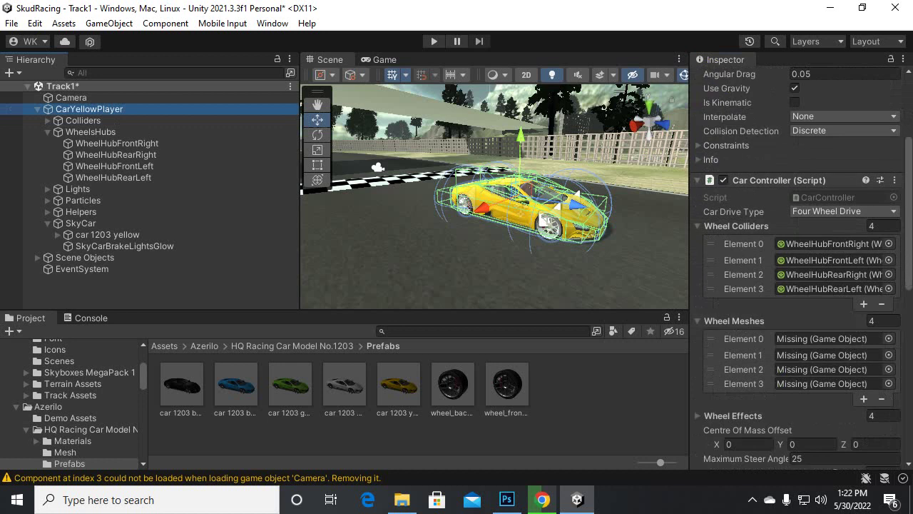
scroll(799, 314, "down", 3)
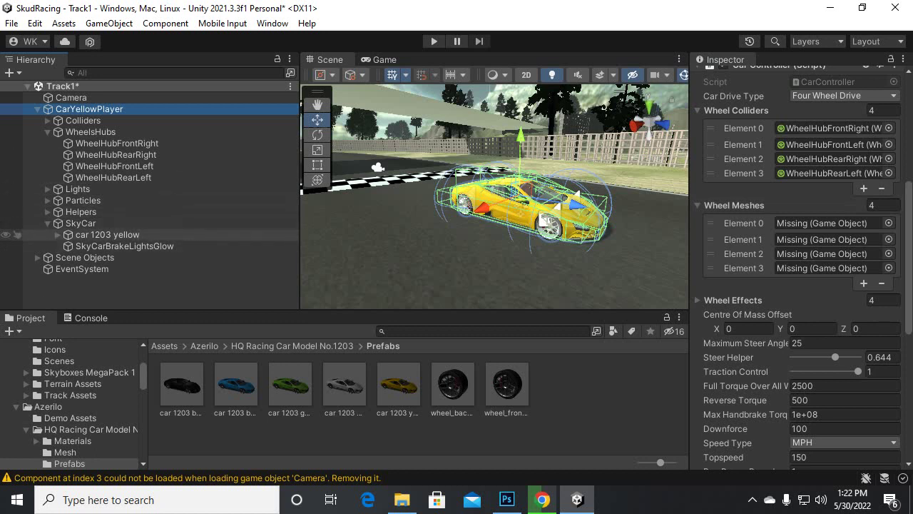
left_click(69, 234)
scroll(143, 186, "down", 5)
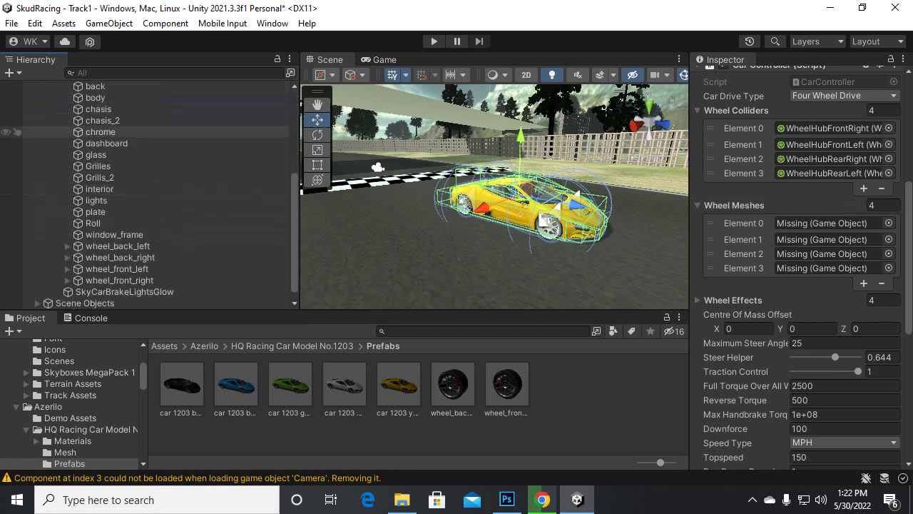
scroll(143, 179, "down", 1)
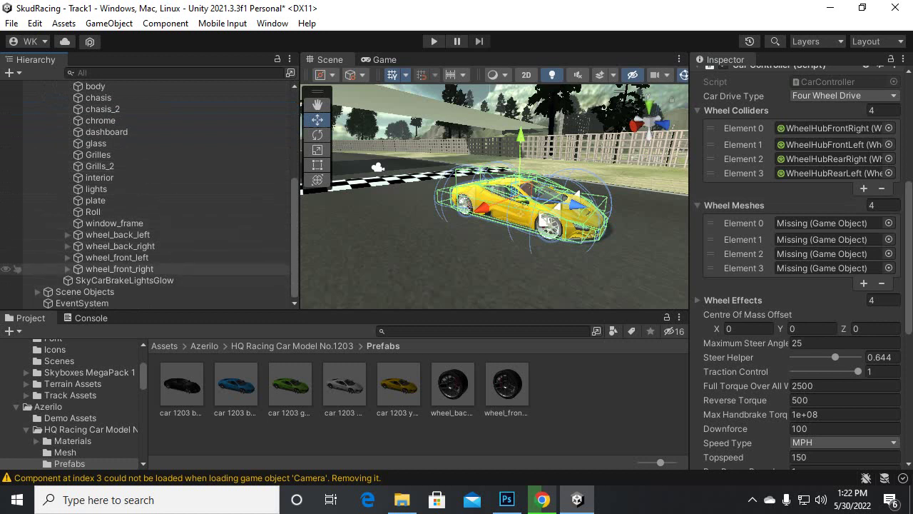
left_click_drag(120, 268, 827, 223)
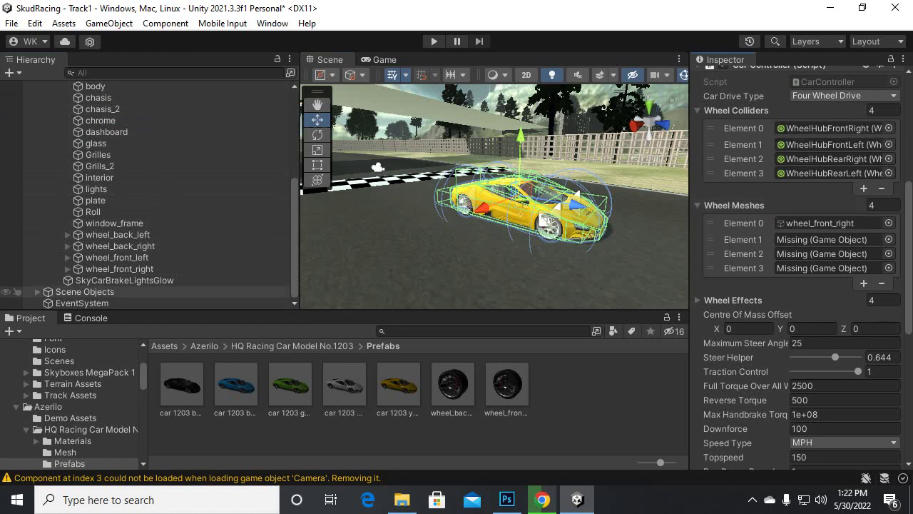
left_click_drag(117, 257, 820, 239)
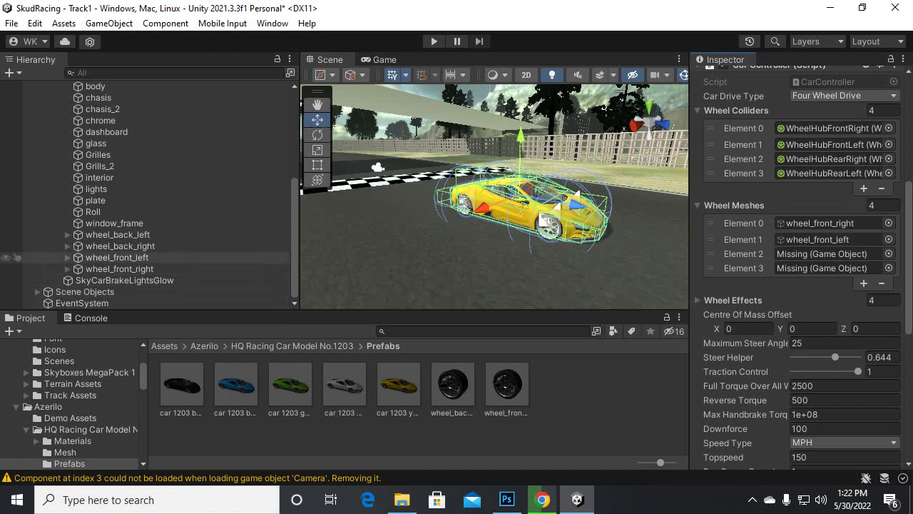
Assign wheel_back_right and wheel_back_left to Wheel Meshes Elements 2 and 3 in the Car Controller.
left_click_drag(120, 246, 821, 253)
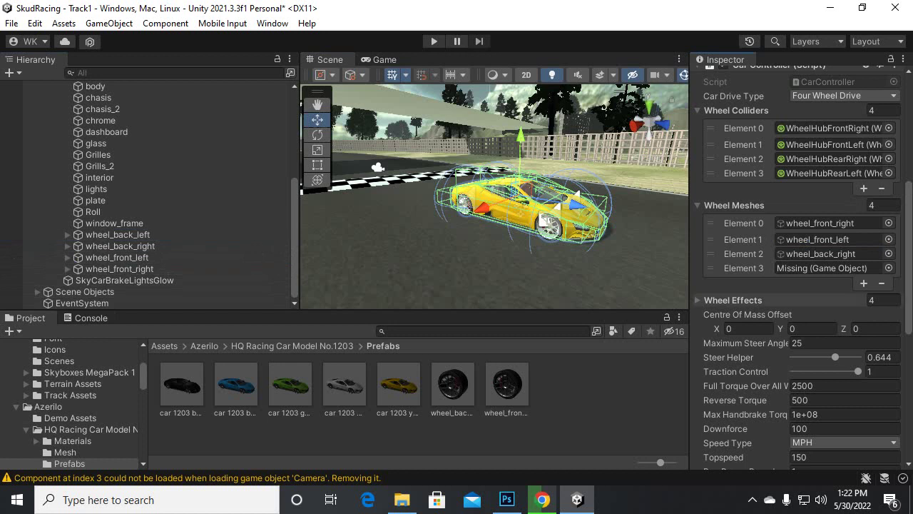
left_click_drag(820, 300, 821, 267)
left_click(753, 500)
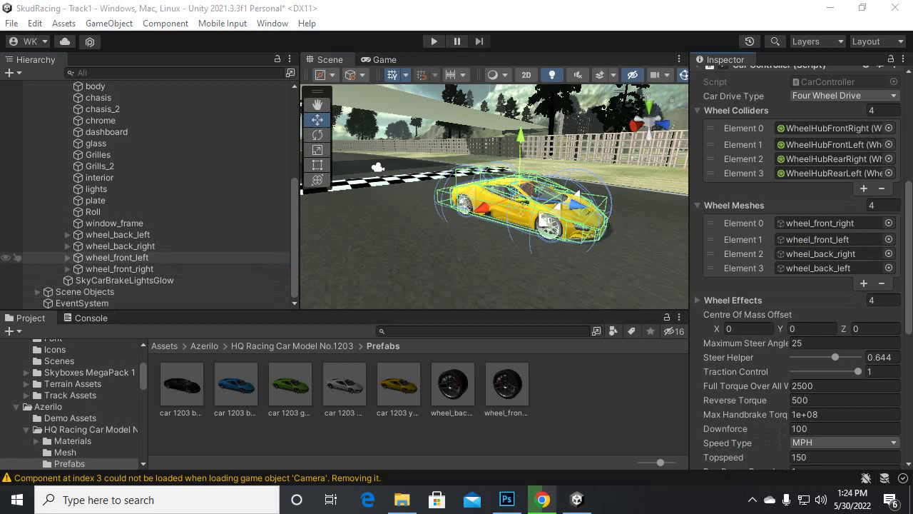
Collapse CarYellowPlayer in the object tree and make Camera its child.
scroll(142, 285, "up", 5)
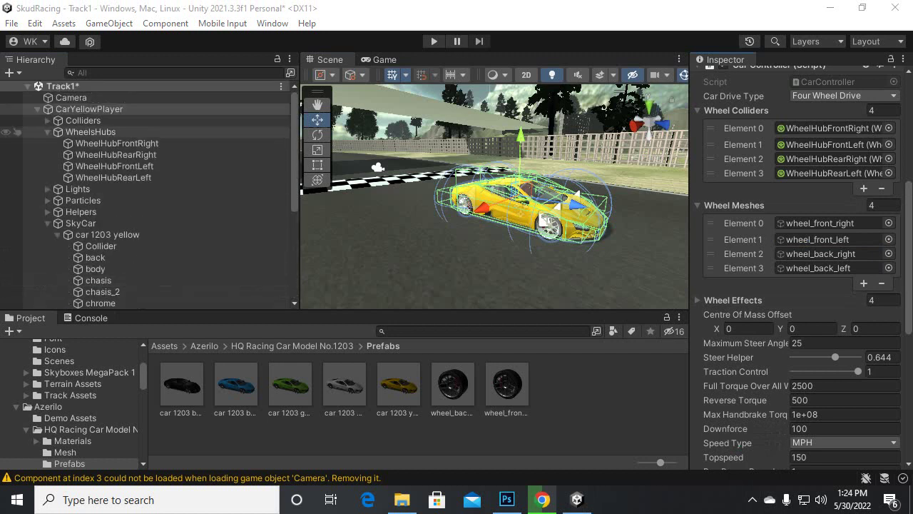
left_click(37, 108)
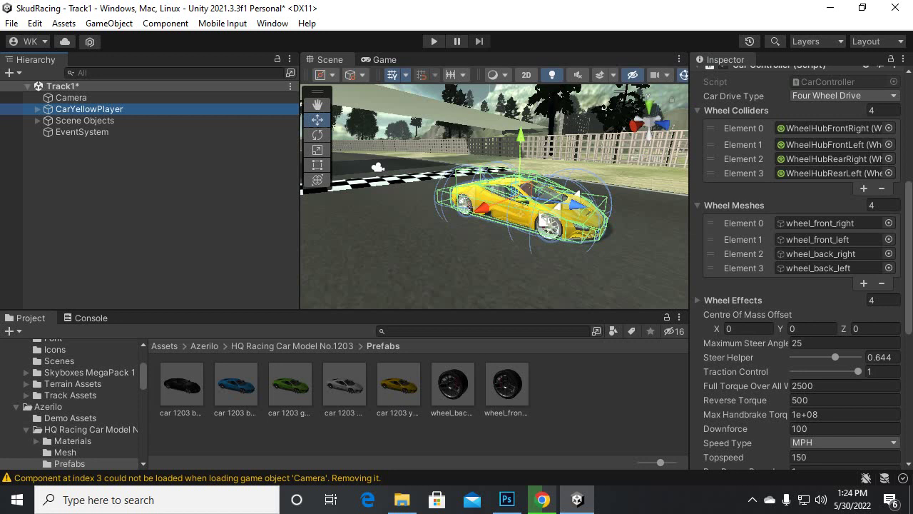
left_click_drag(71, 97, 72, 109)
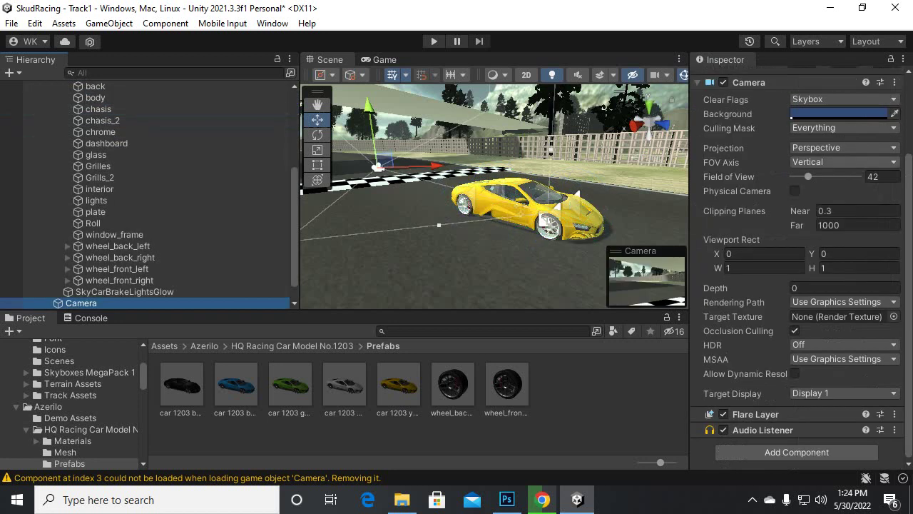
Reset the Camera's transform and move it up and behind the car, to about Y 0.79 and Z -4.4.
scroll(799, 249, "up", 3)
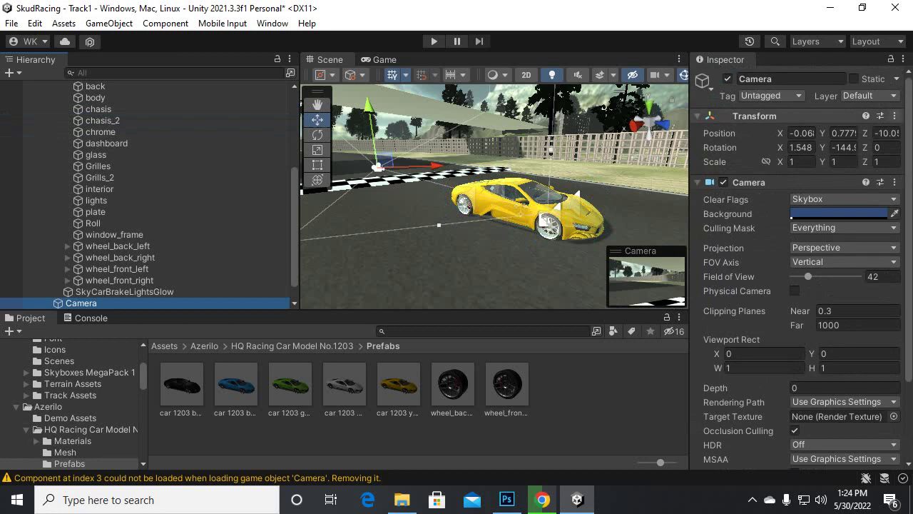
left_click(895, 116)
left_click(792, 131)
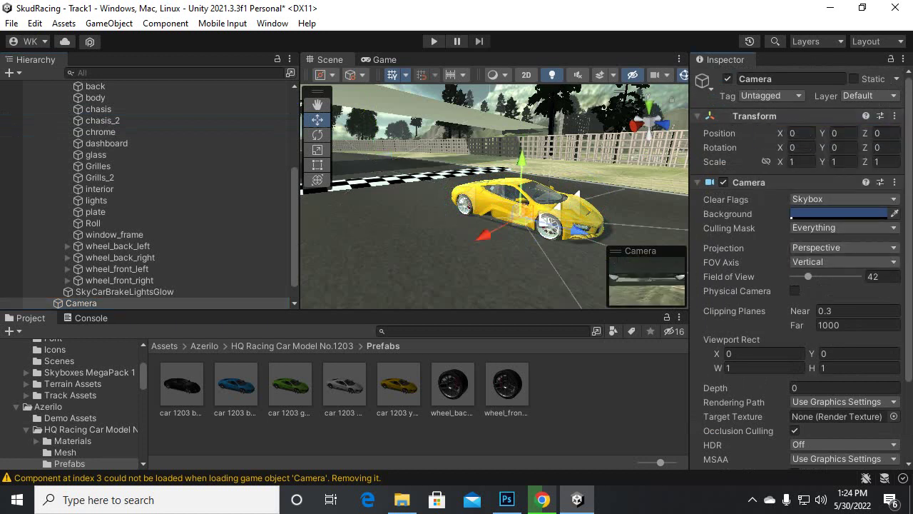
left_click_drag(521, 160, 521, 127)
left_click_drag(580, 200, 453, 180)
Run the game, test driving the yellow car forward, steering both ways and braking, and stop the run.
left_click(434, 41)
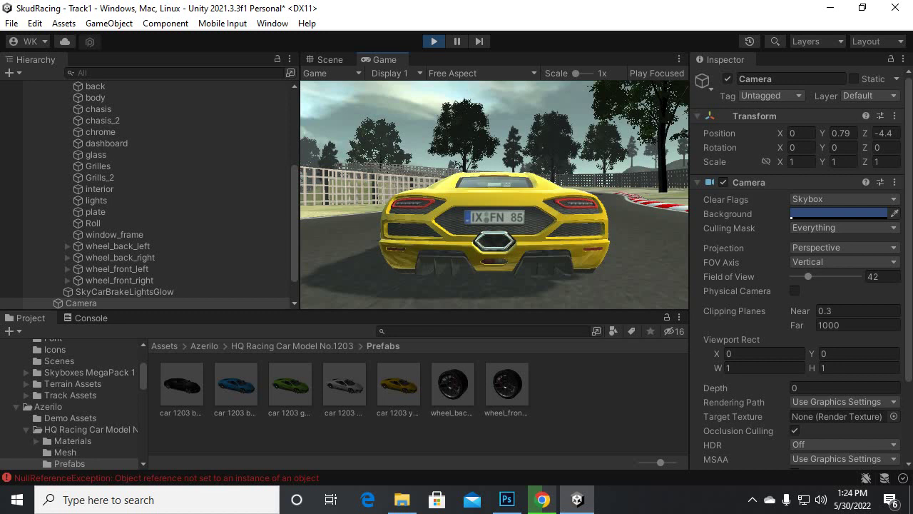
key("Up")
key("Right")
key("Down")
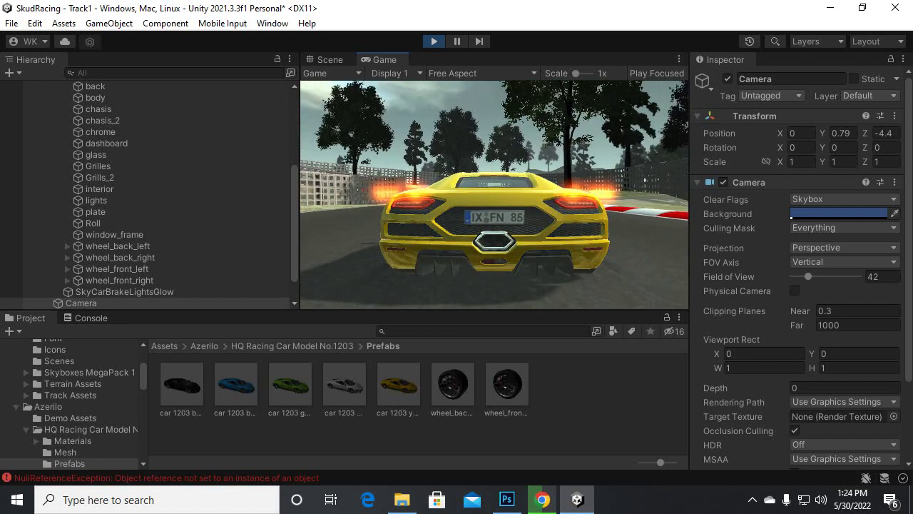
key("Right")
key("Down")
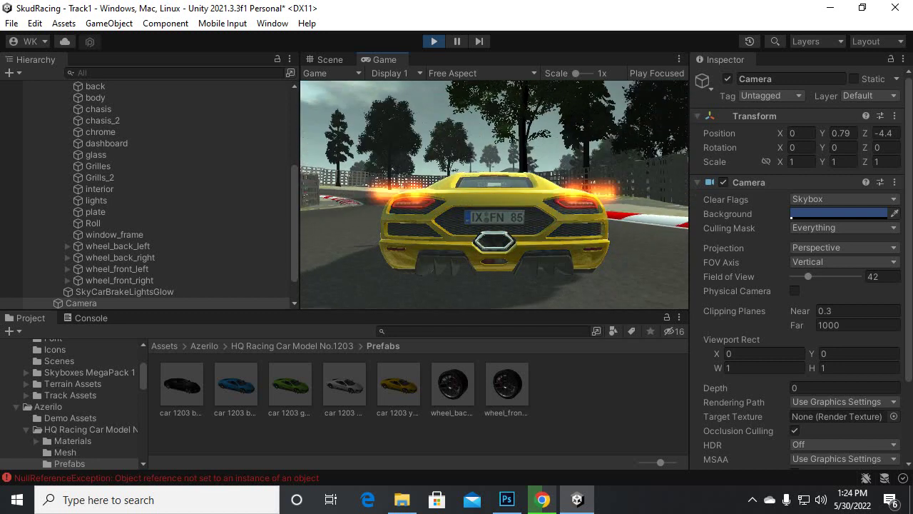
key("Left")
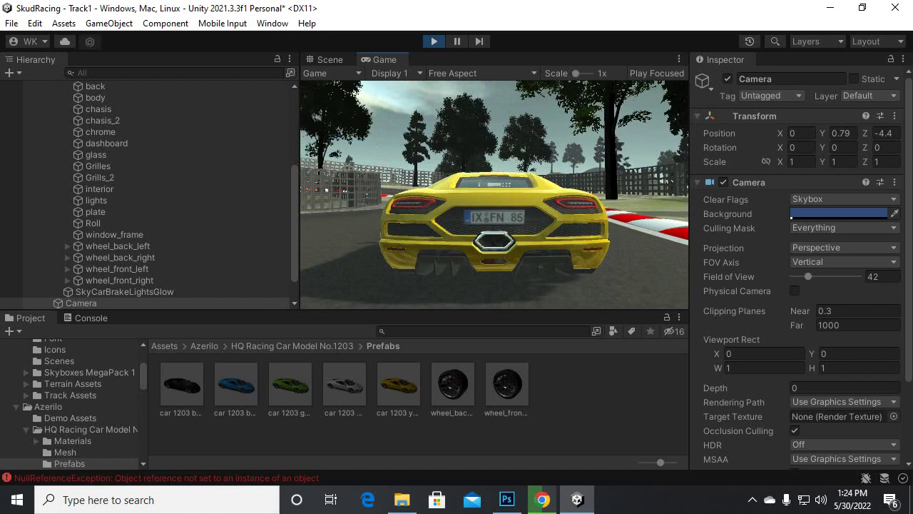
key("w")
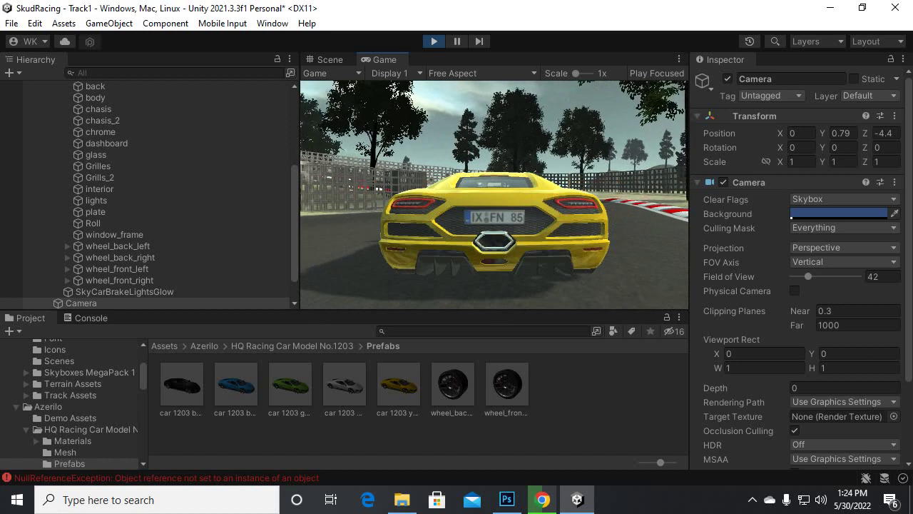
key("w")
key("d")
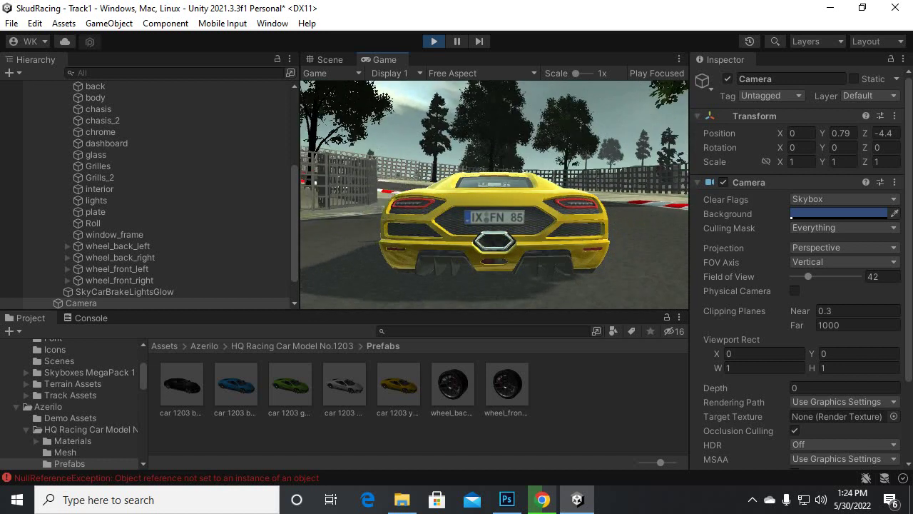
key("a")
key("s")
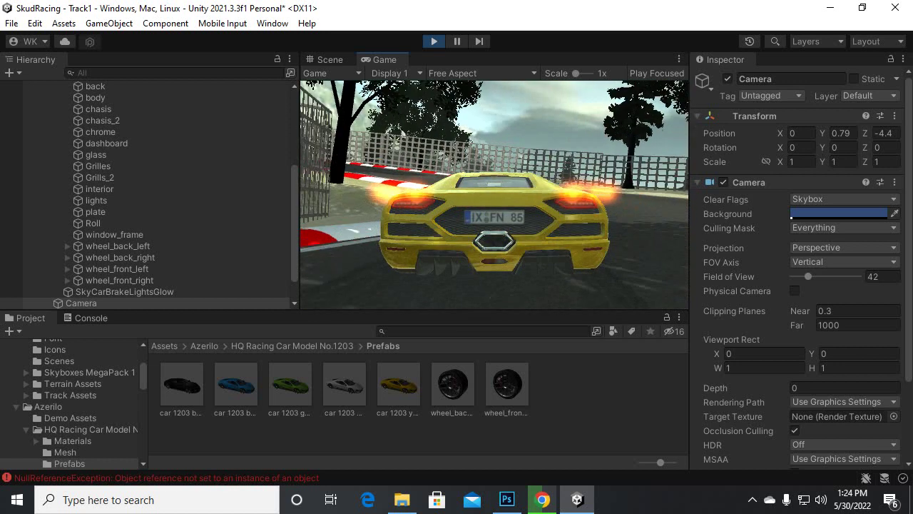
key("ctrl+p")
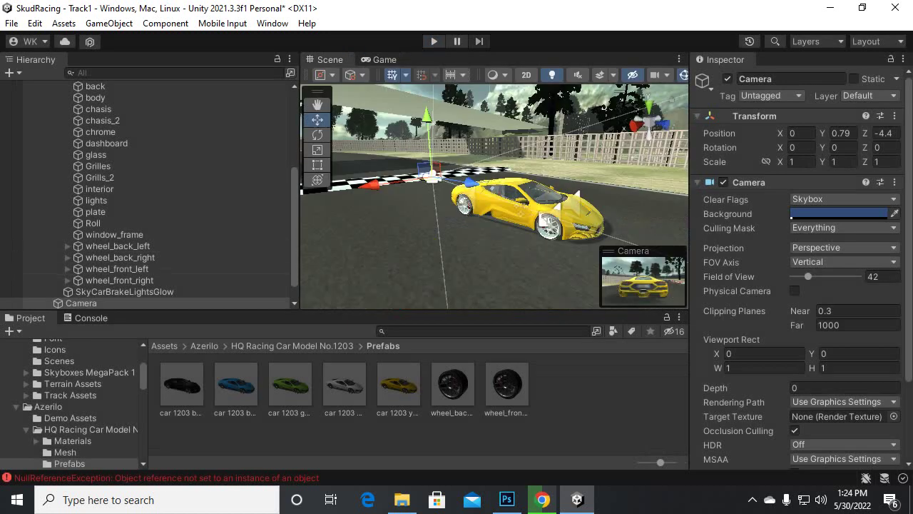
scroll(143, 285, "up", 5)
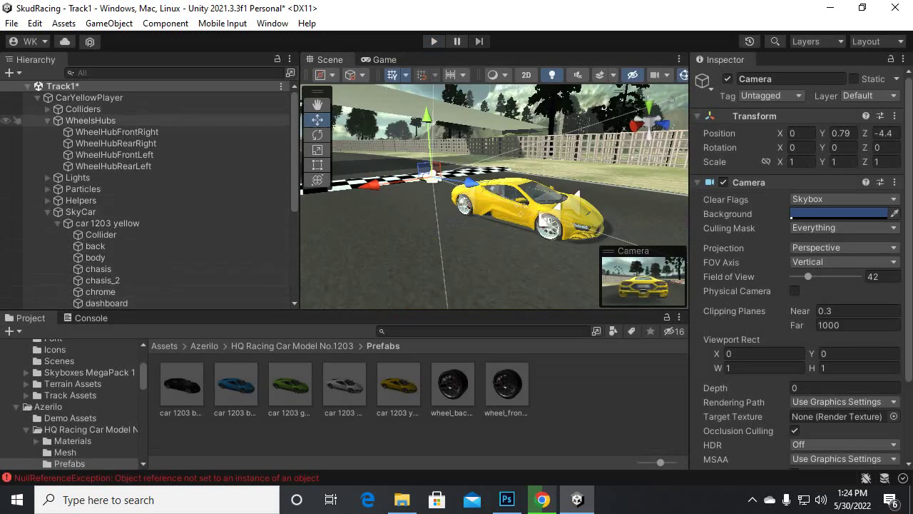
Move Camera out of CarYellowPlayer to the scene's root level, above EventSystem, and collapse CarYellowPlayer.
left_click(37, 97)
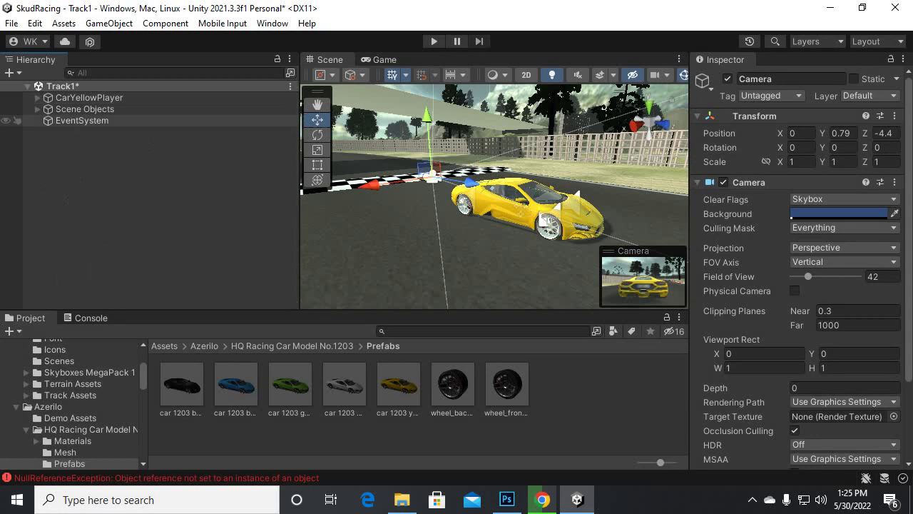
left_click(37, 98)
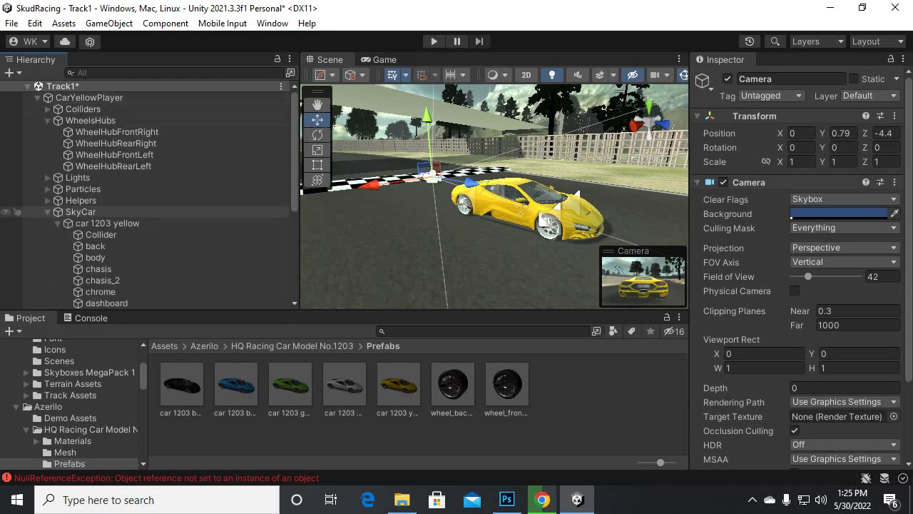
scroll(143, 221, "down", 5)
left_click_drag(80, 280, 82, 296)
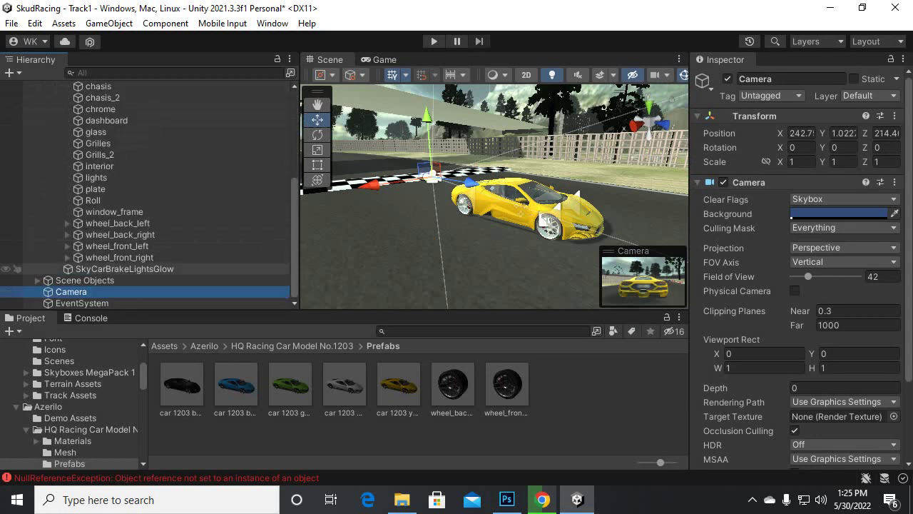
scroll(107, 223, "up", 5)
left_click(37, 97)
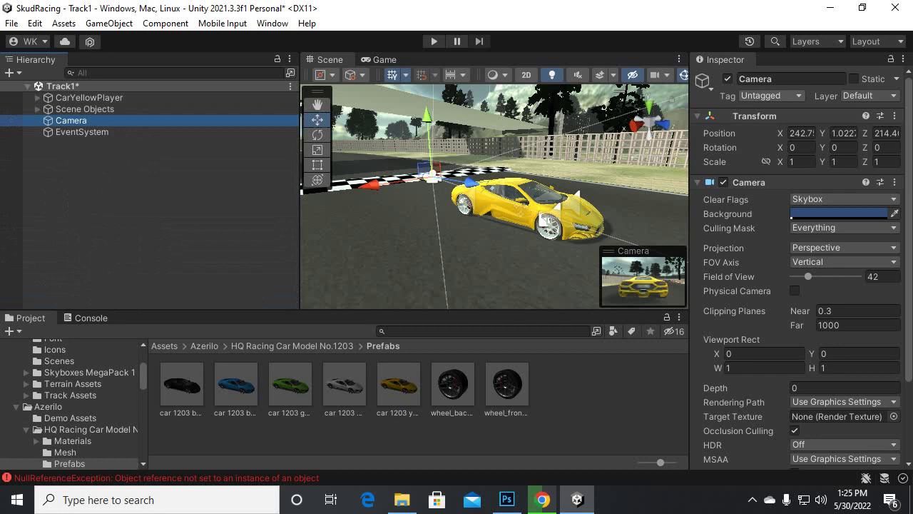
Set the Camera's tag to MainCamera.
left_click(770, 95)
left_click(771, 96)
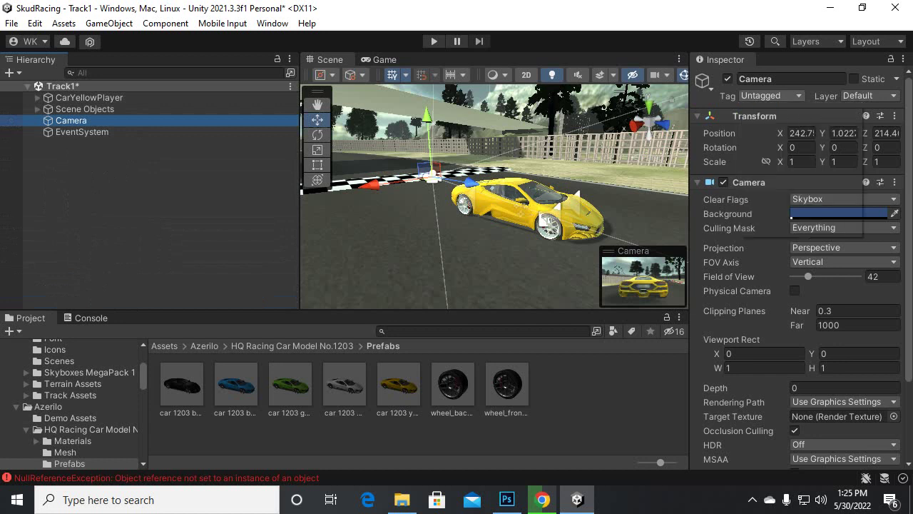
left_click(770, 95)
left_click(143, 178)
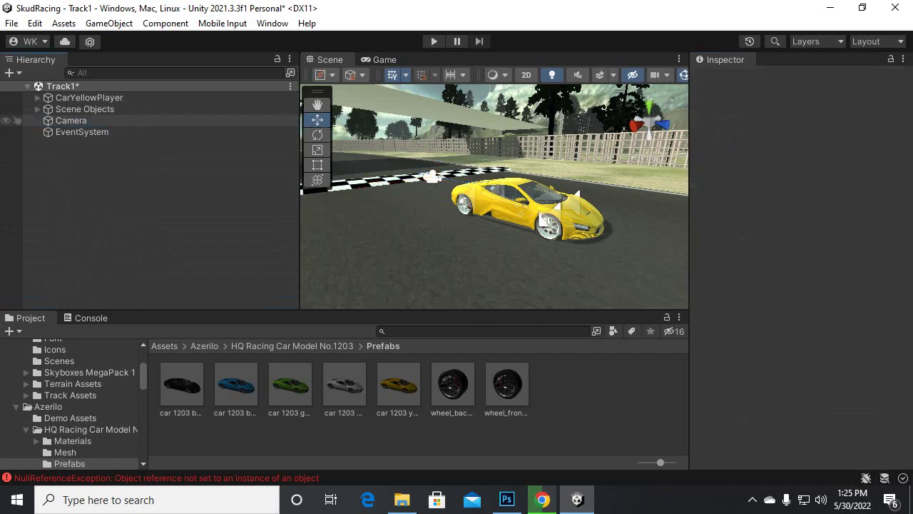
left_click(72, 121)
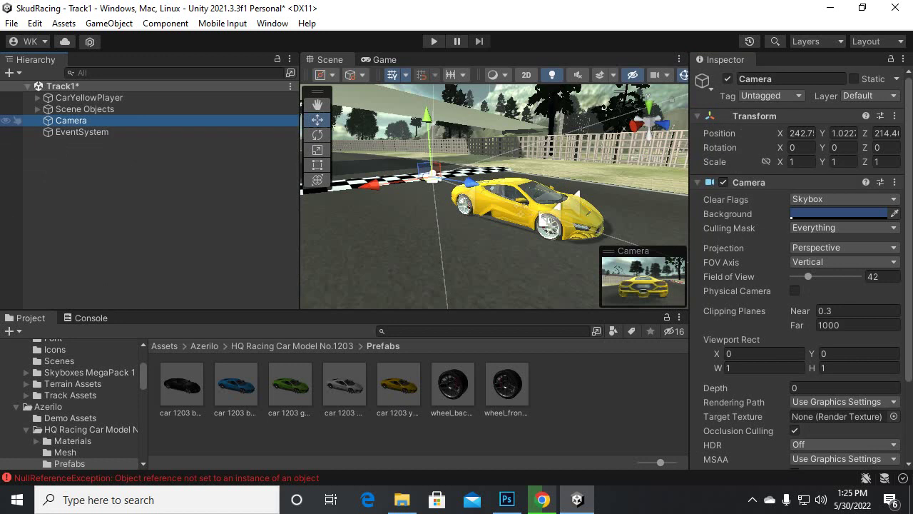
left_click(771, 95)
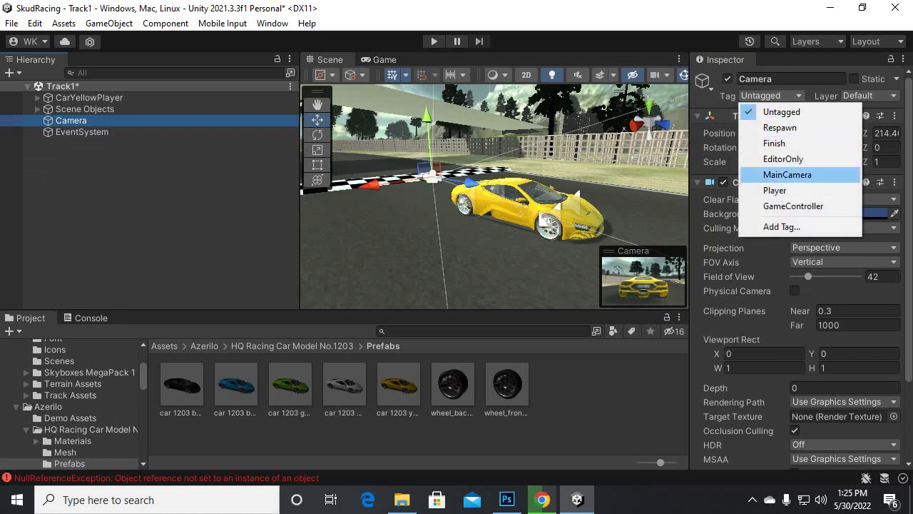
left_click(787, 174)
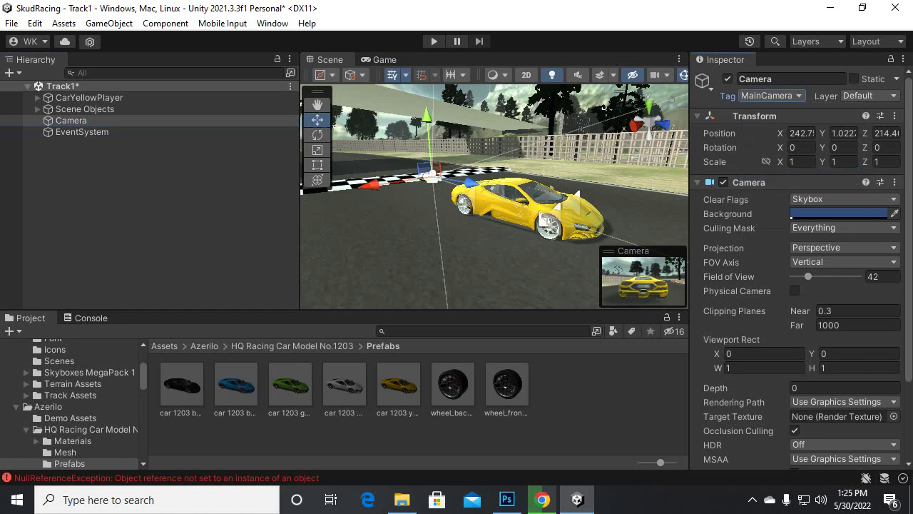
Return to the root Assets folder, narrow the object tree, and search My Assets in the Package Manager for "cine".
left_click(164, 345)
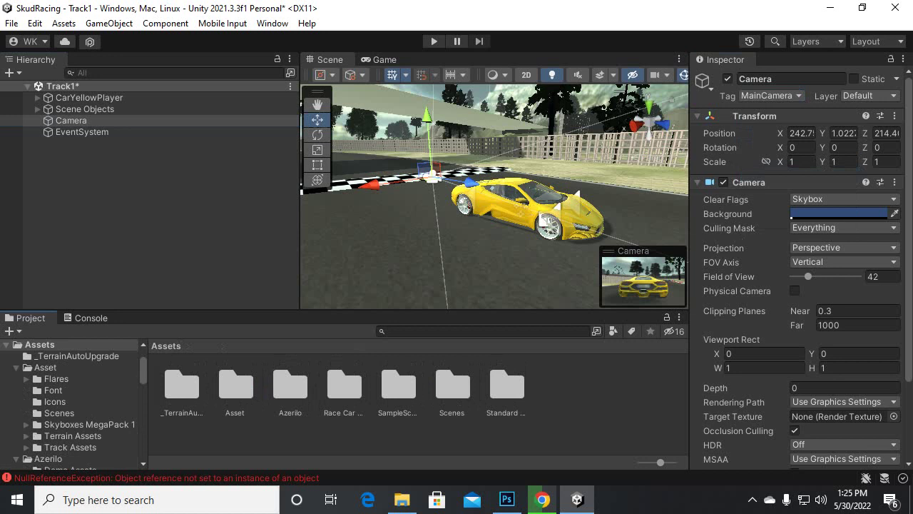
left_click_drag(299, 196, 224, 196)
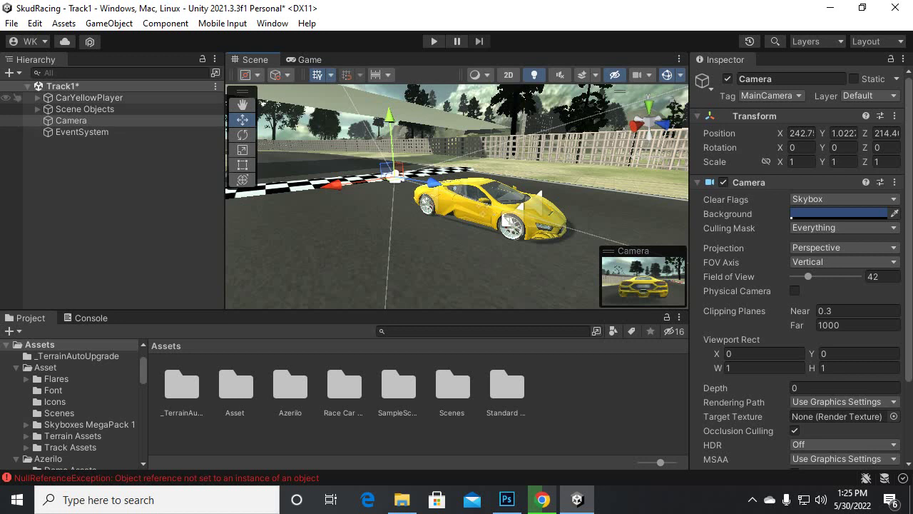
left_click(273, 23)
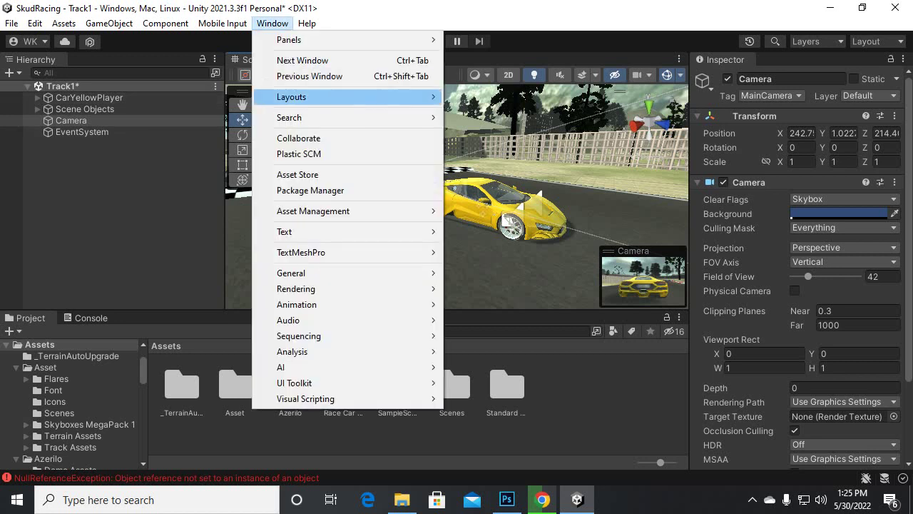
left_click(310, 190)
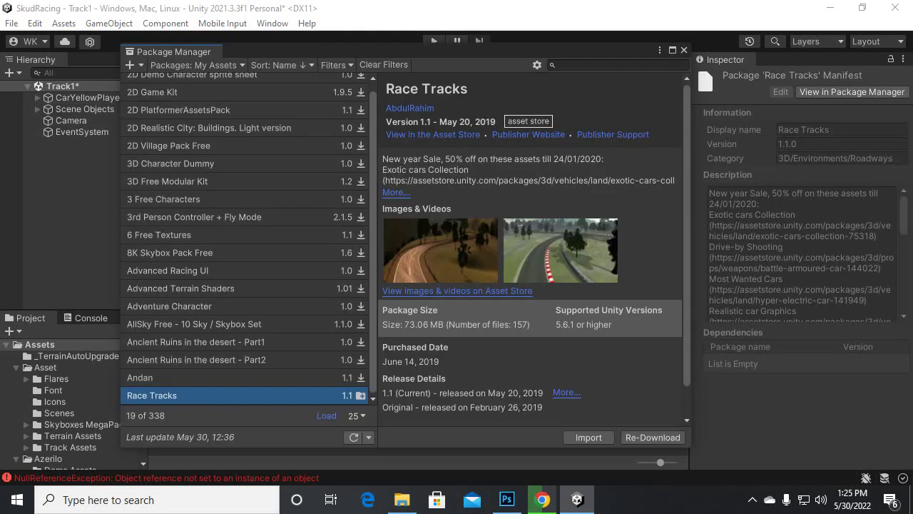
left_click(557, 65)
type("cine")
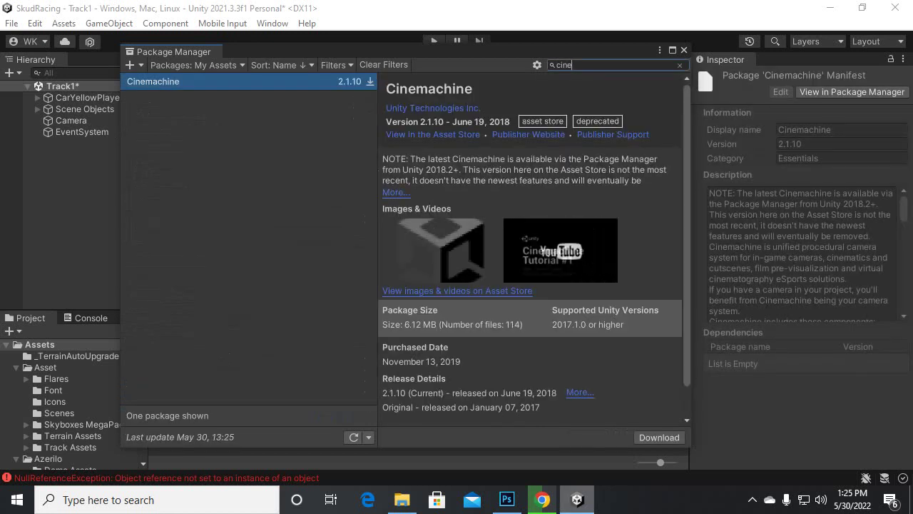
Download the Cinemachine 2.1.10 package and import all of its files into the project.
left_click(659, 436)
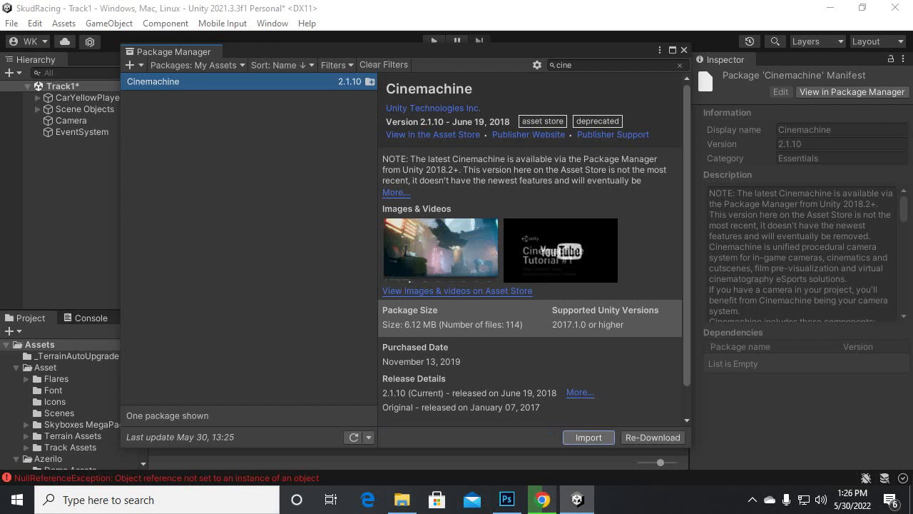
left_click(589, 437)
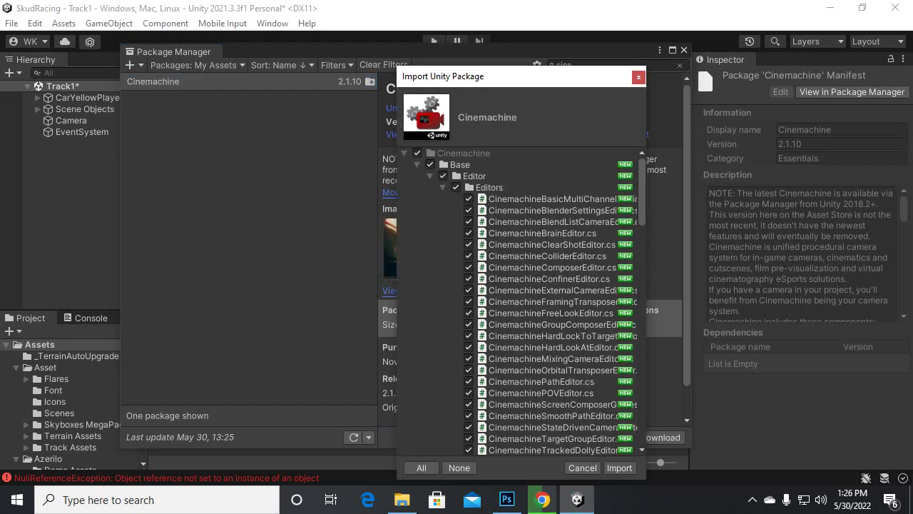
left_click(620, 467)
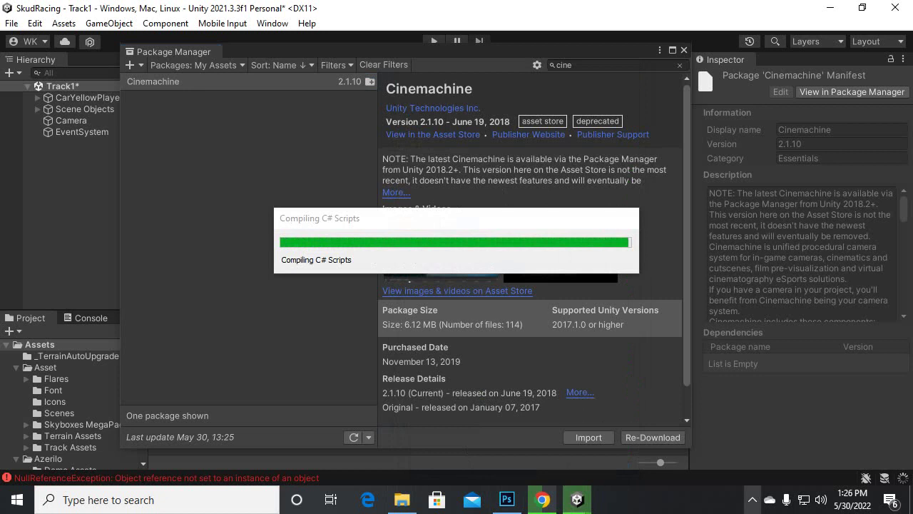
left_click(752, 500)
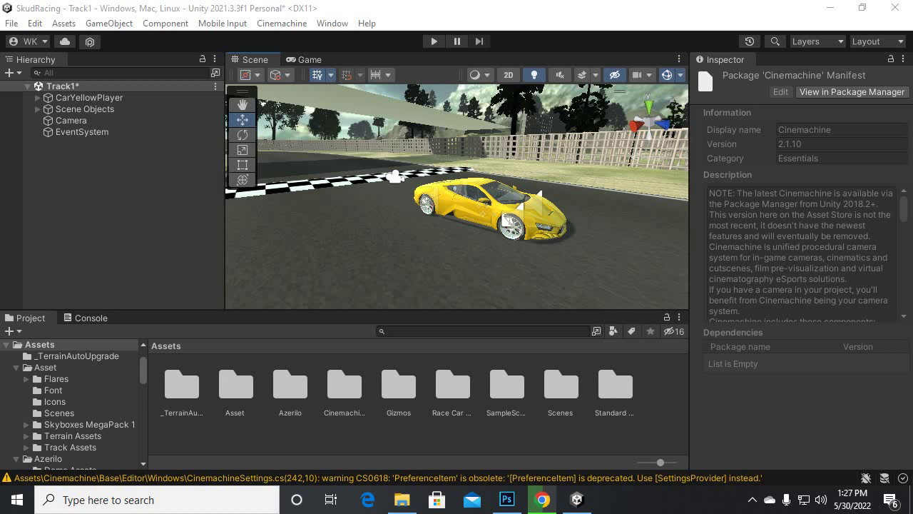
Create a Cinemachine virtual camera and rename it CarCamera.
left_click(282, 23)
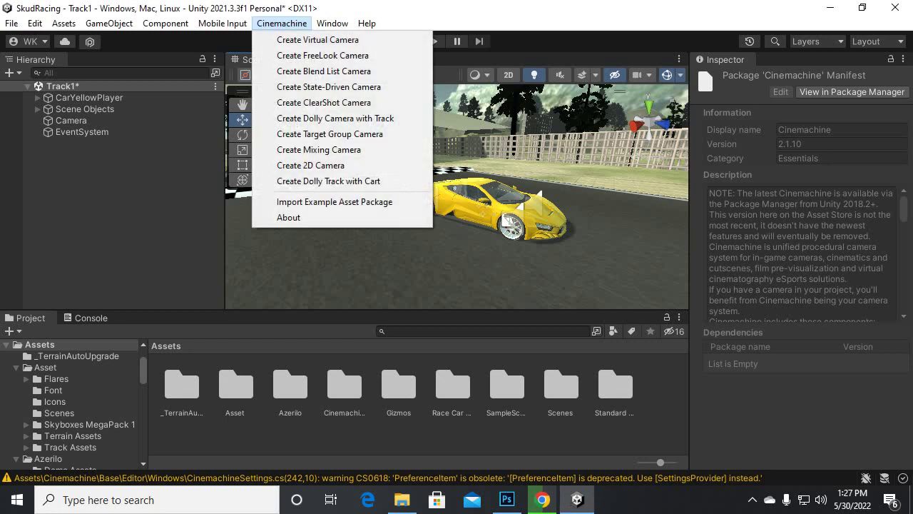
left_click(317, 39)
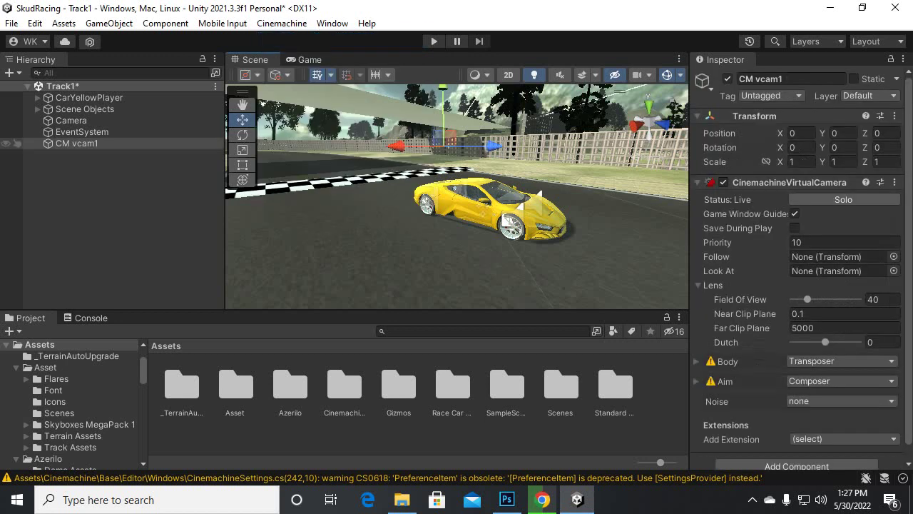
left_click(76, 142)
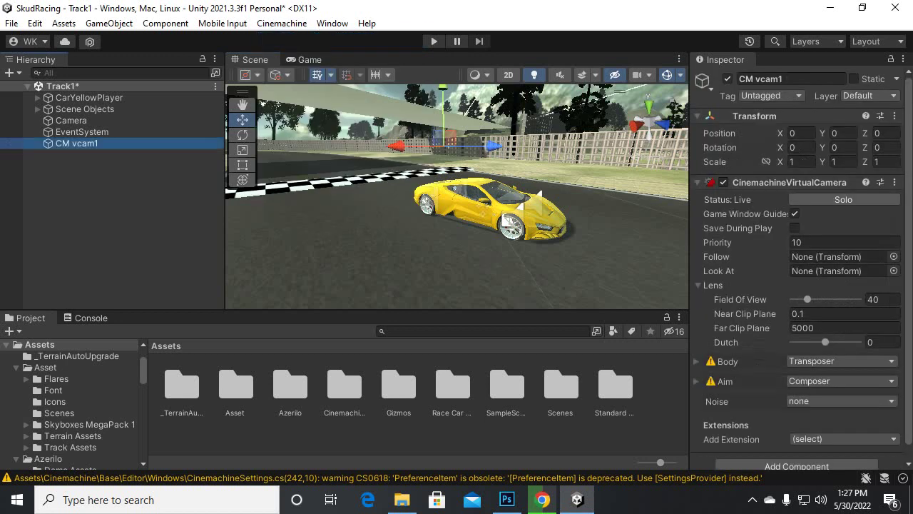
left_click(789, 79)
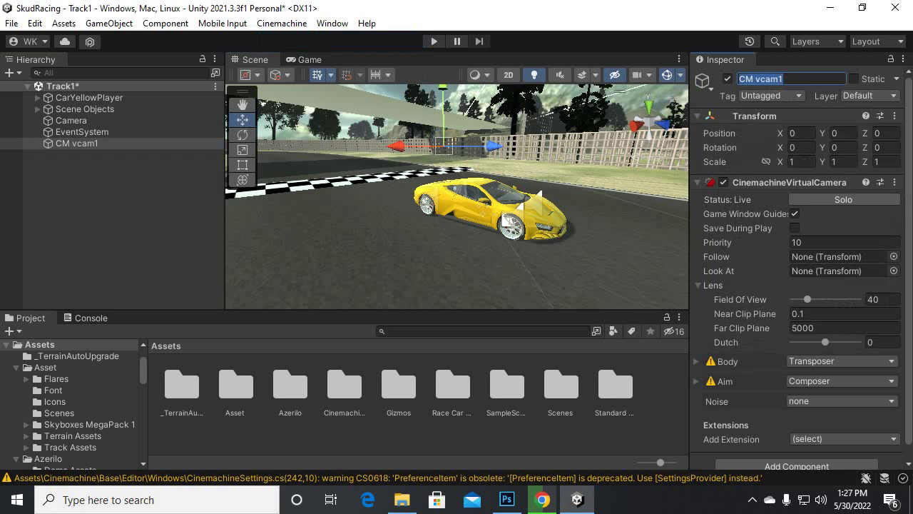
type("CarCamera")
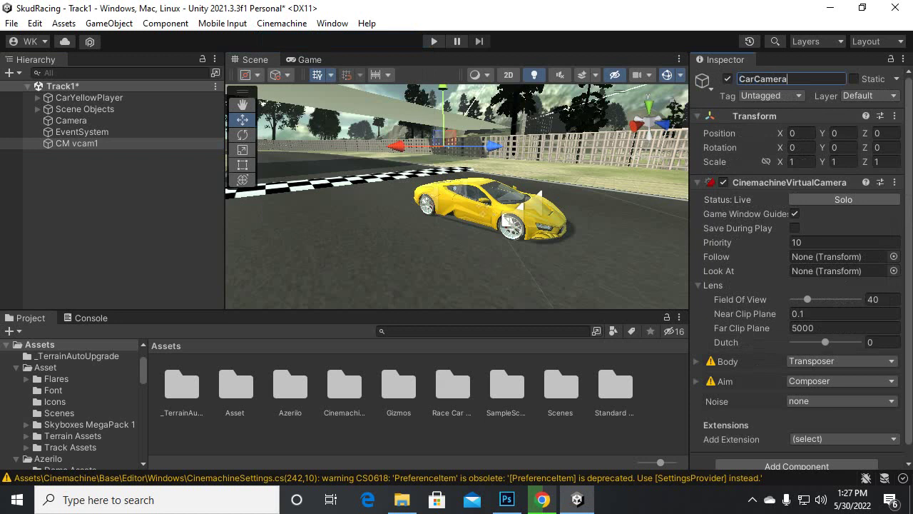
key("Return")
Examine the CinemachineBrain component and its settings on Camera.
scroll(801, 267, "down", 1)
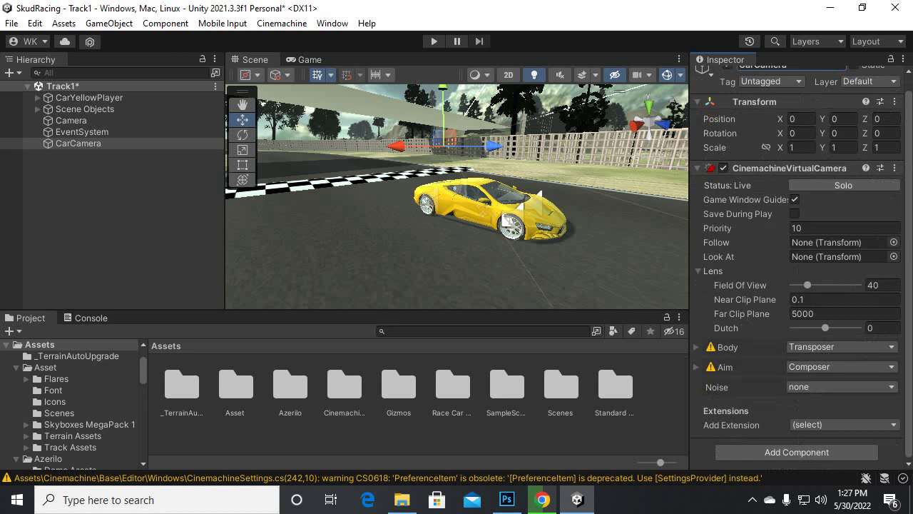
left_click(71, 120)
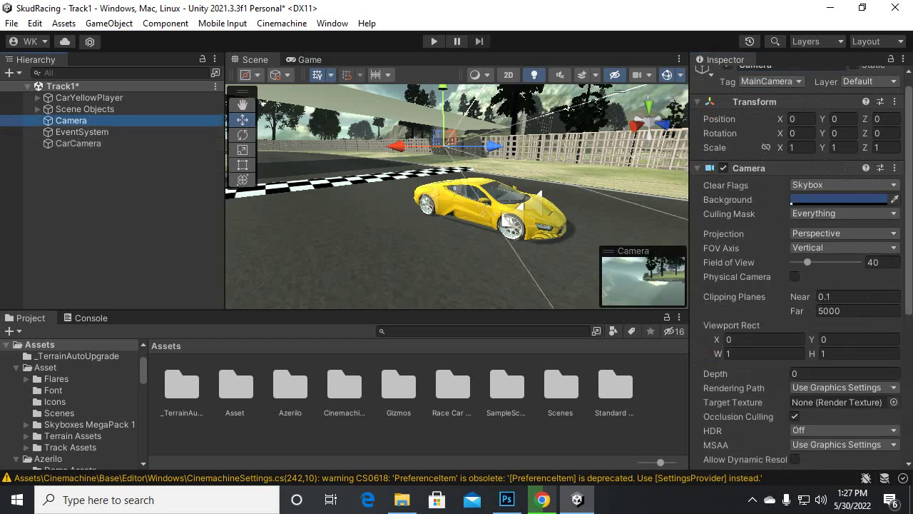
scroll(800, 271, "down", 5)
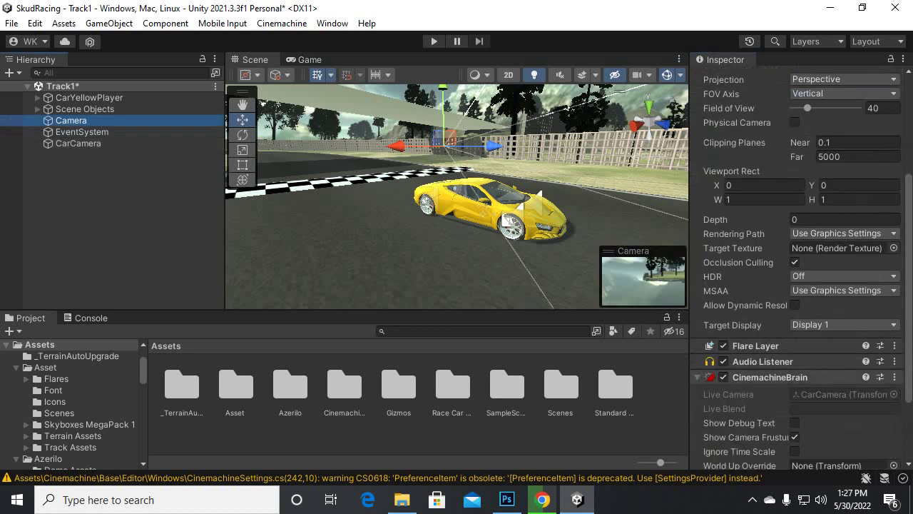
scroll(799, 271, "down", 3)
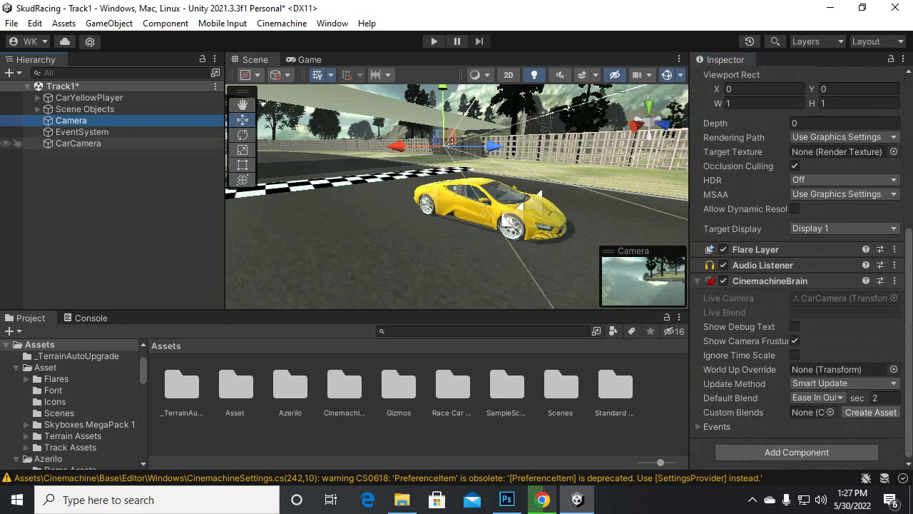
Show the game view and assign CarYellowPlayer as both the Follow and Look At target of CarCamera.
left_click(78, 143)
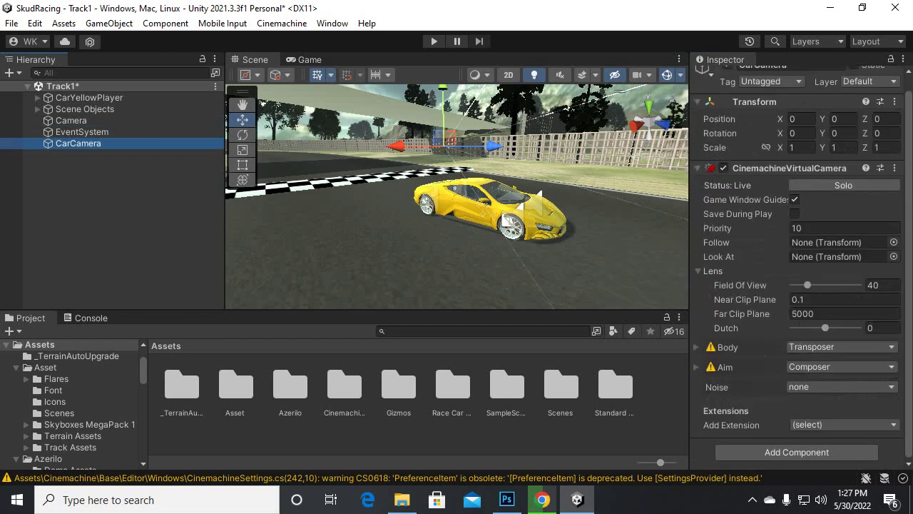
left_click(309, 59)
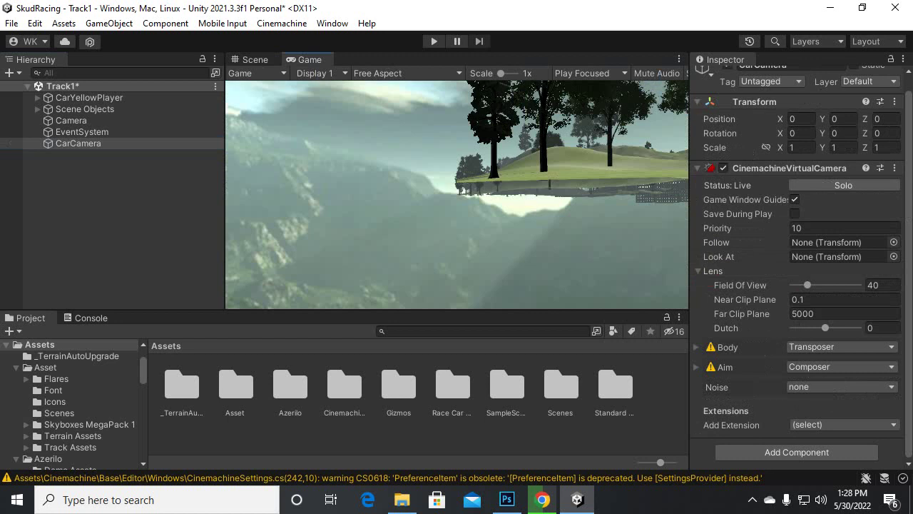
left_click(78, 143)
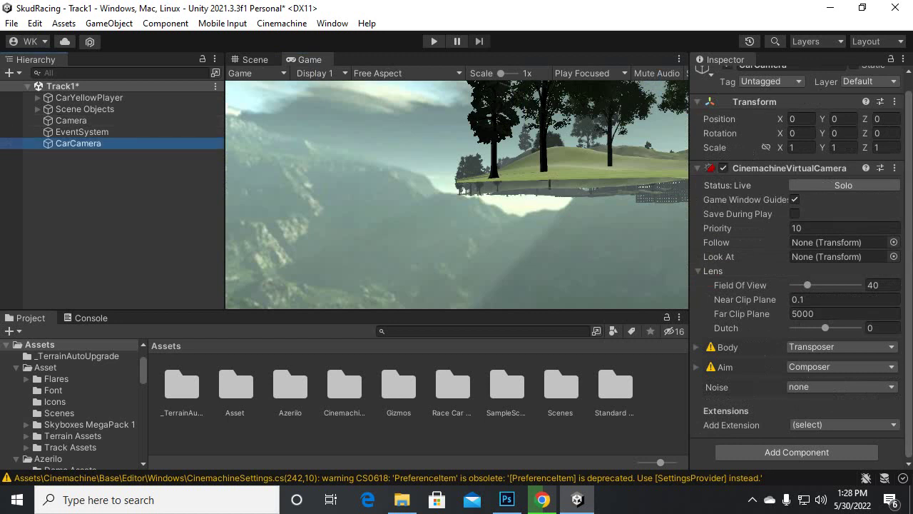
left_click_drag(89, 98, 839, 242)
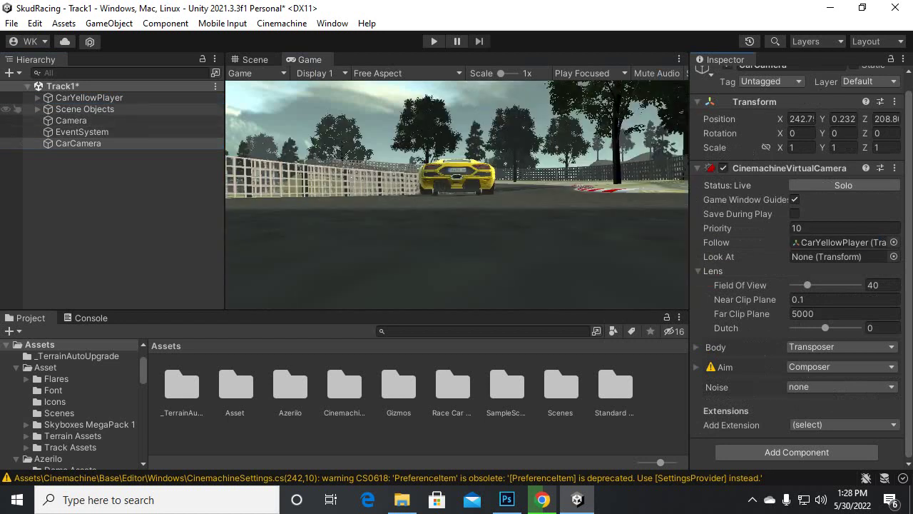
left_click_drag(89, 98, 742, 249)
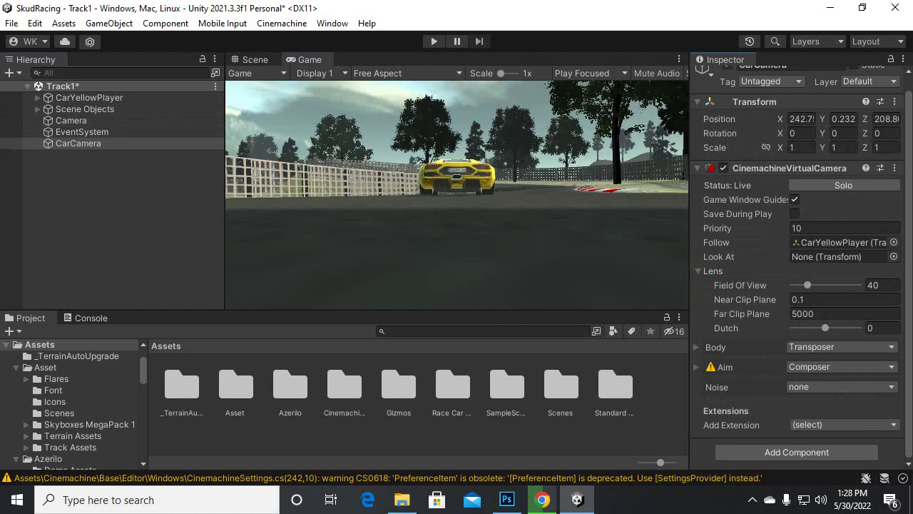
left_click_drag(842, 256, 842, 256)
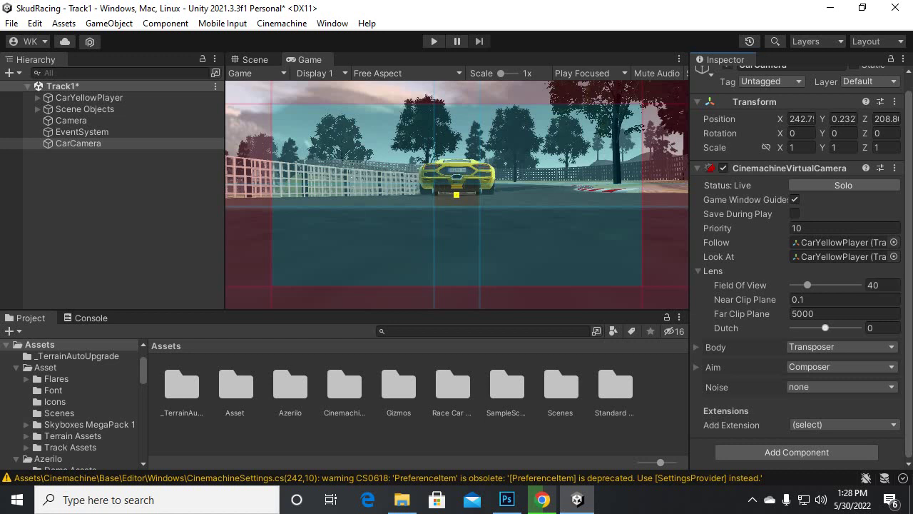
Set the Y value of CarCamera's Transposer Follow Offset to 1.7.
left_click(715, 347)
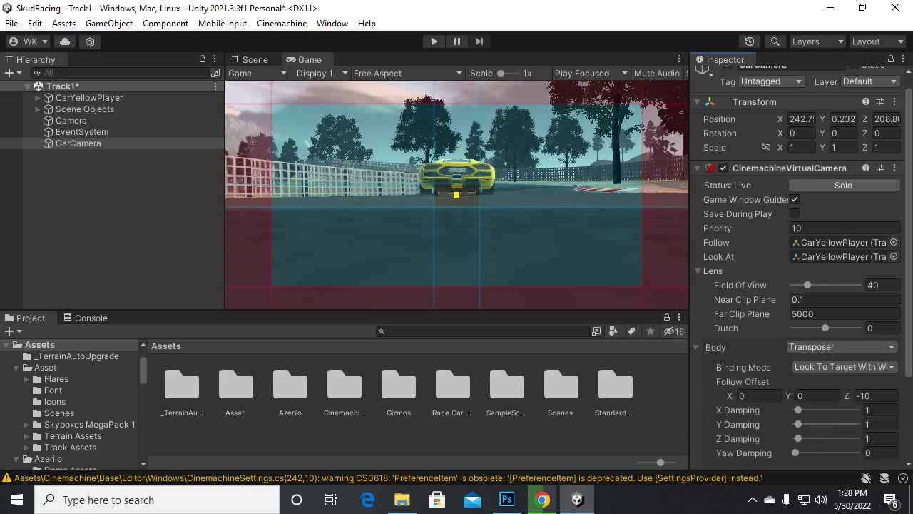
scroll(795, 285, "down", 2)
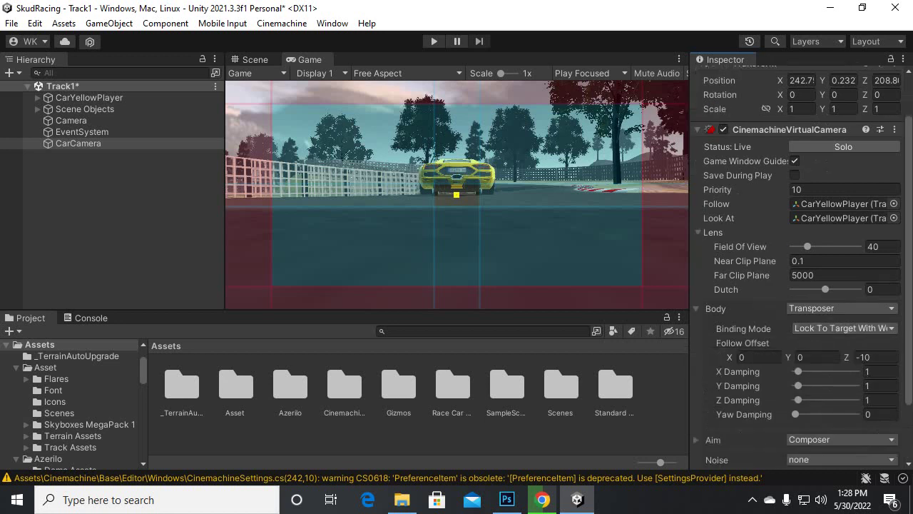
left_click(788, 356)
mouse_move(788, 357)
left_mouse_down()
mouse_move(781, 357)
mouse_move(853, 357)
mouse_move(778, 357)
left_mouse_up()
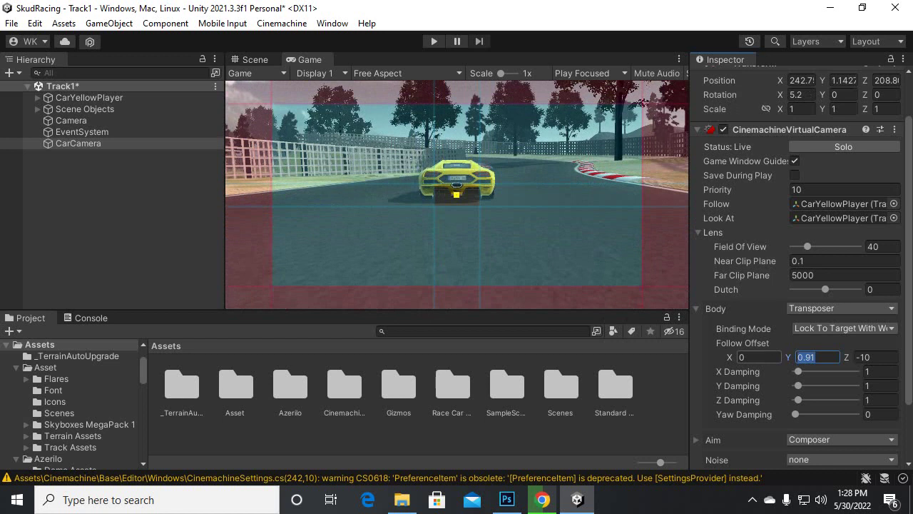
type("2")
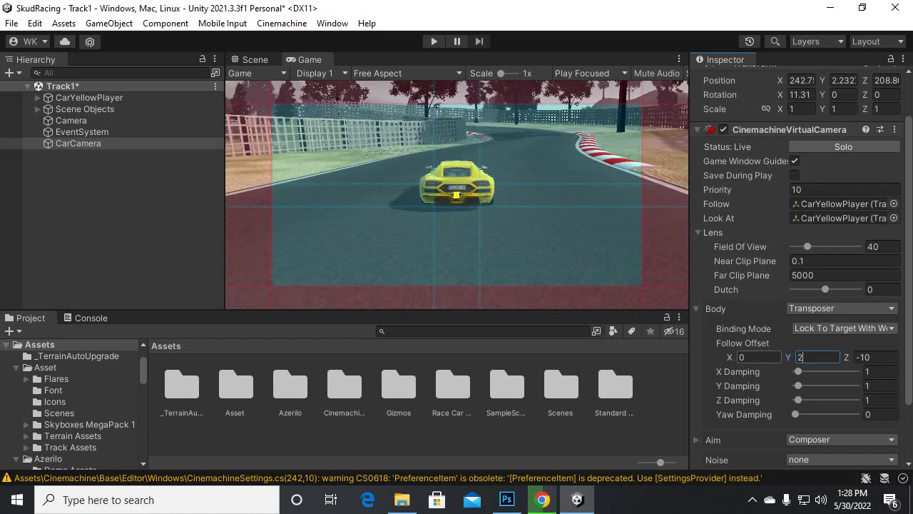
key("BackSpace")
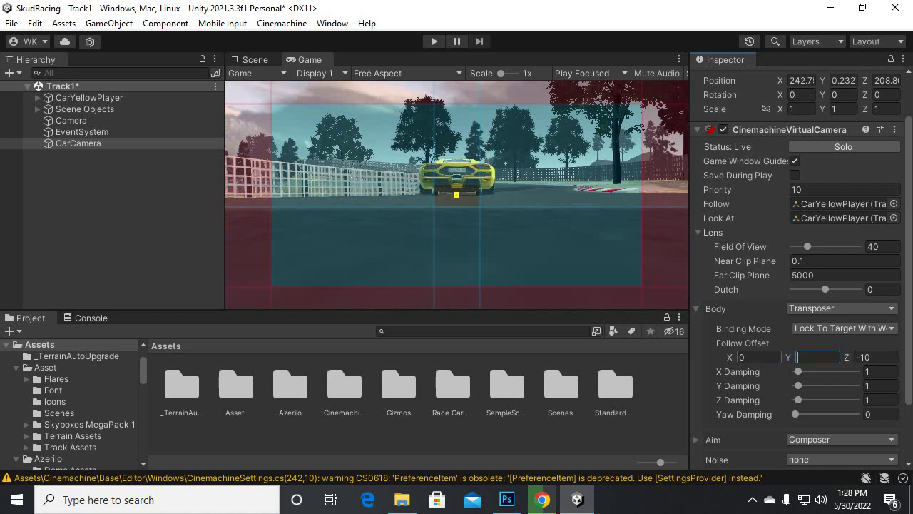
type("1.5")
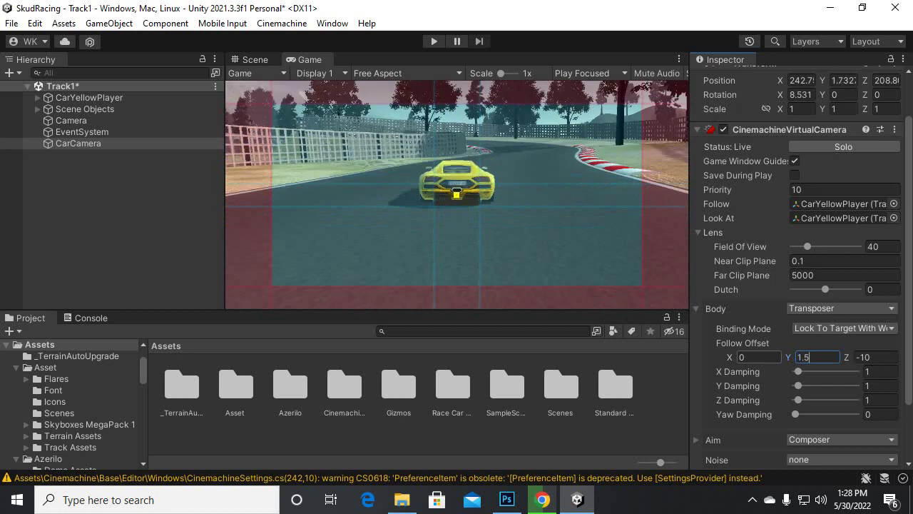
key("BackSpace")
type("7")
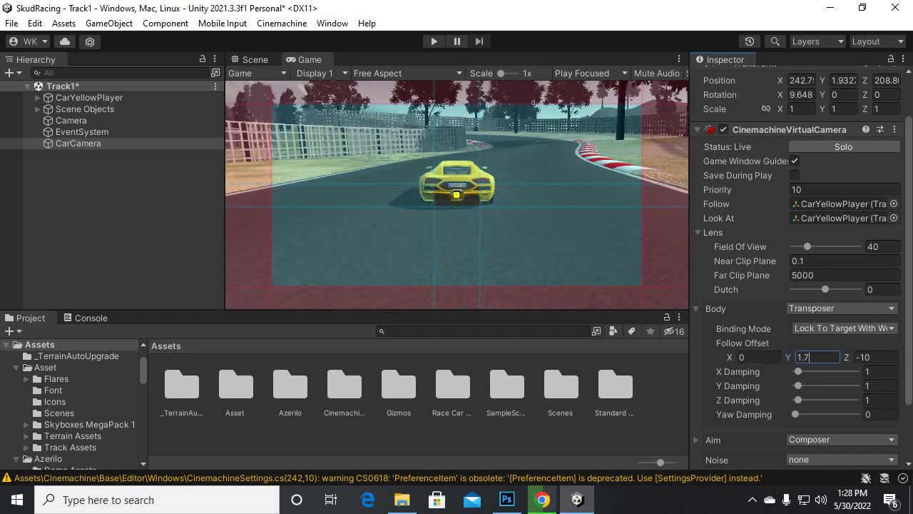
Set the Z value of CarCamera's Follow Offset to -9 and save the scene.
left_click_drag(872, 357, 861, 357)
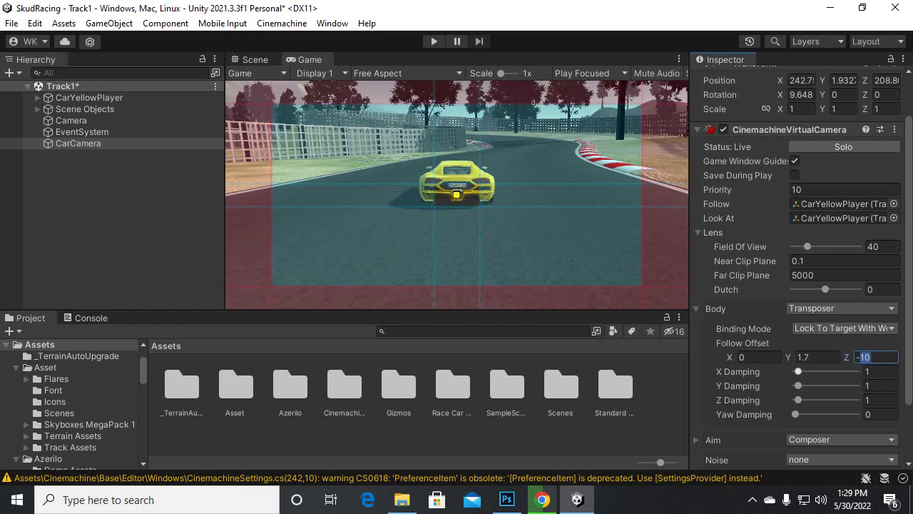
type("-8")
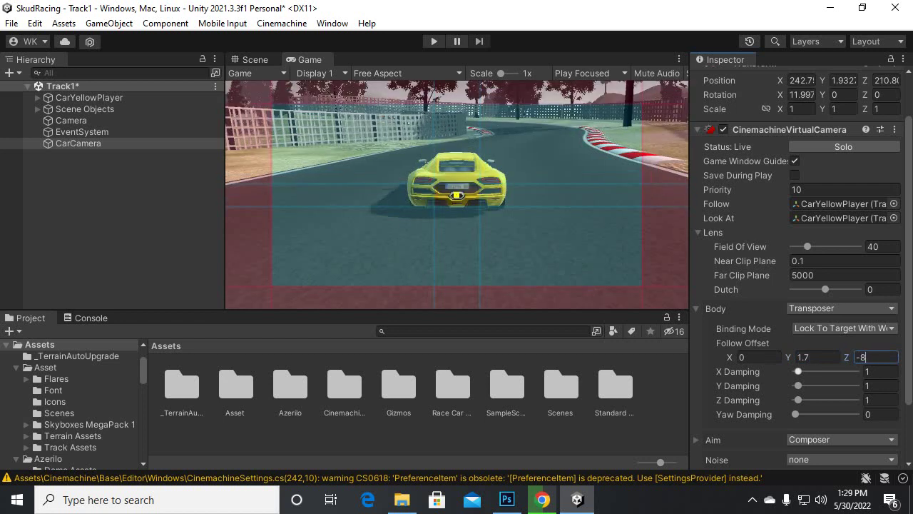
key("BackSpace")
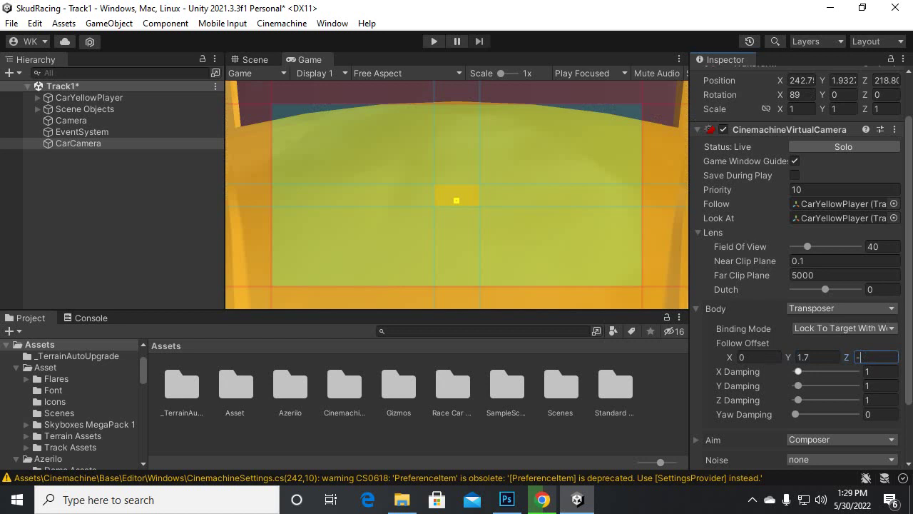
type("9")
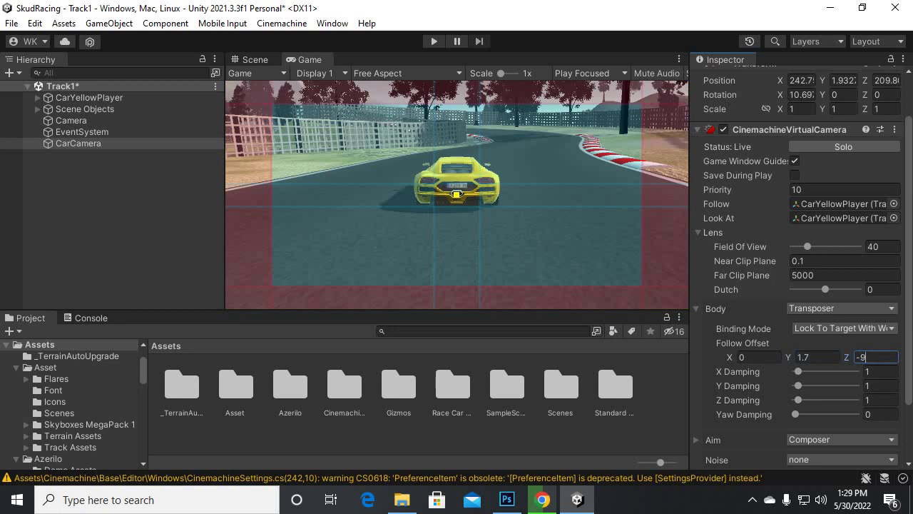
key("ctrl+s")
left_click(112, 214)
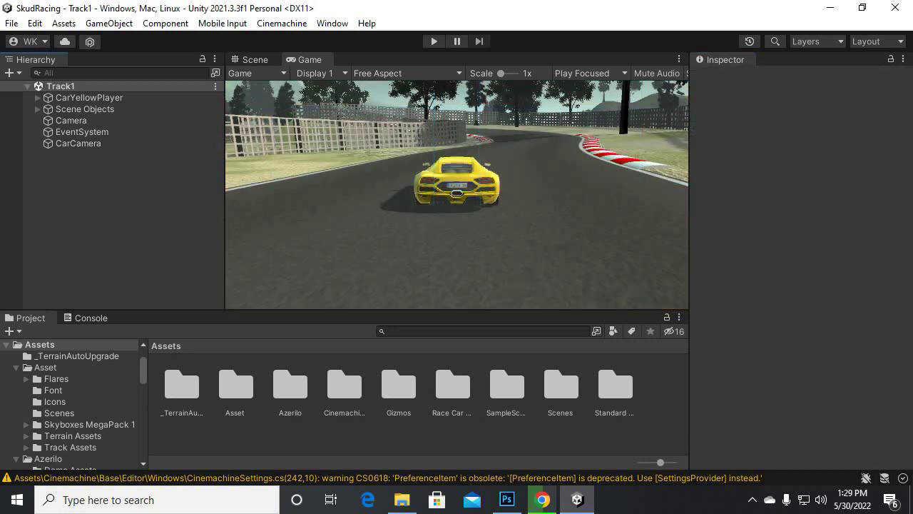
Play the scene and test-drive the yellow car through the track's bends to check the follow camera, ending play mode after the run.
left_click(254, 59)
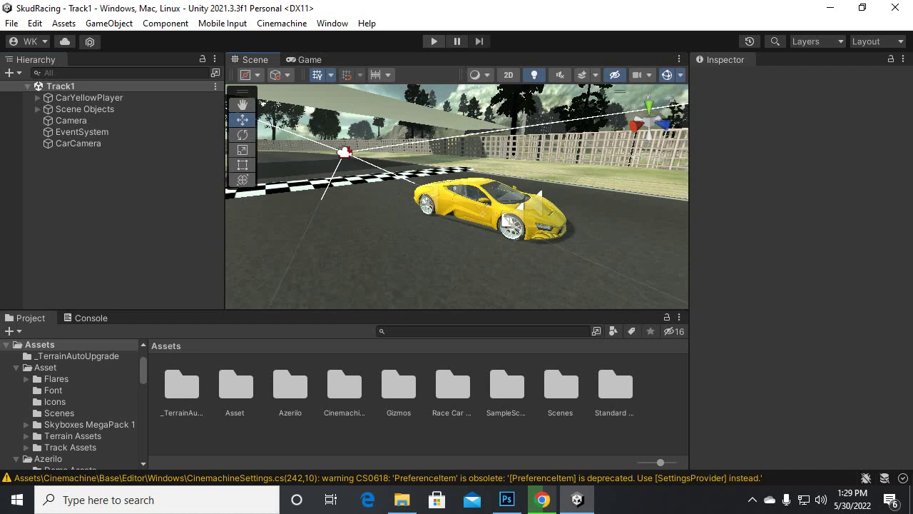
left_click(434, 41)
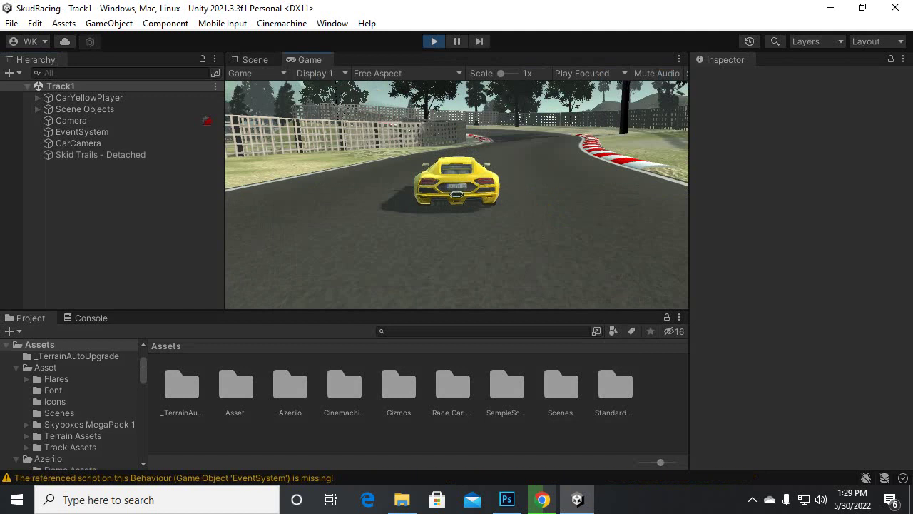
key("Up")
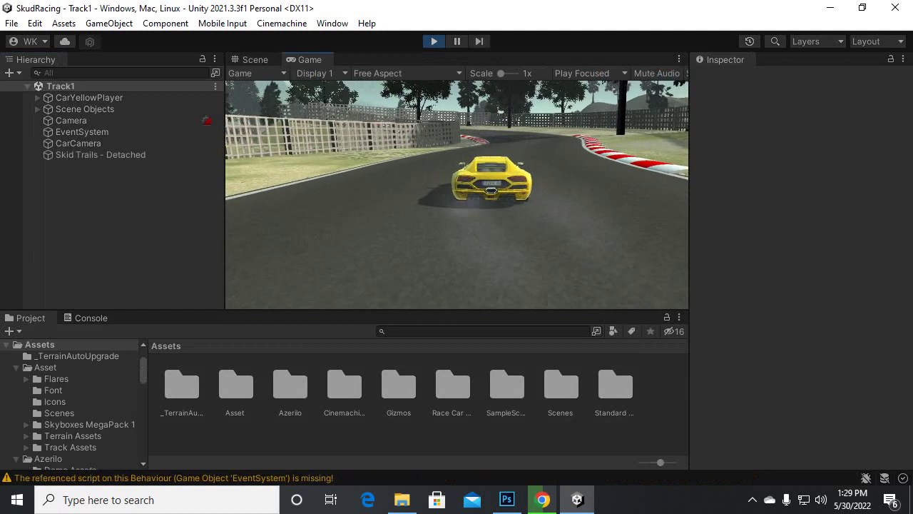
key("Down")
key("Up")
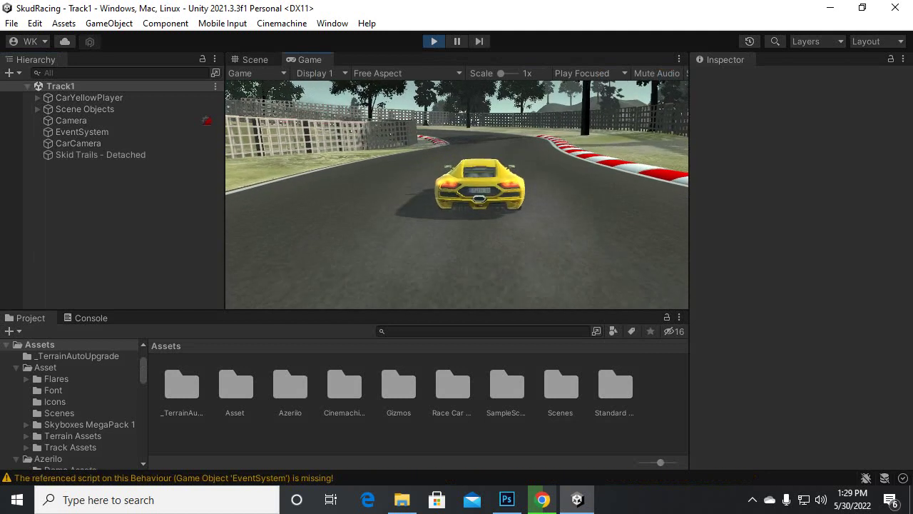
key("Up")
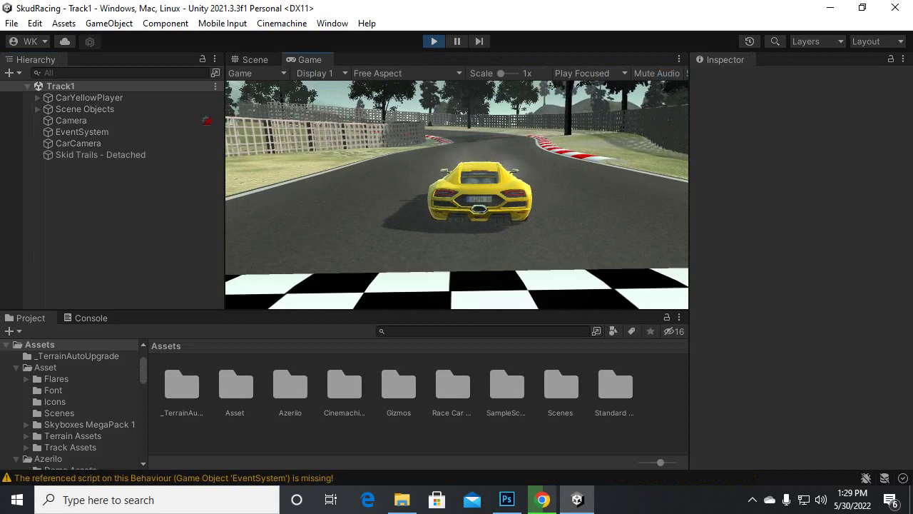
key("Up")
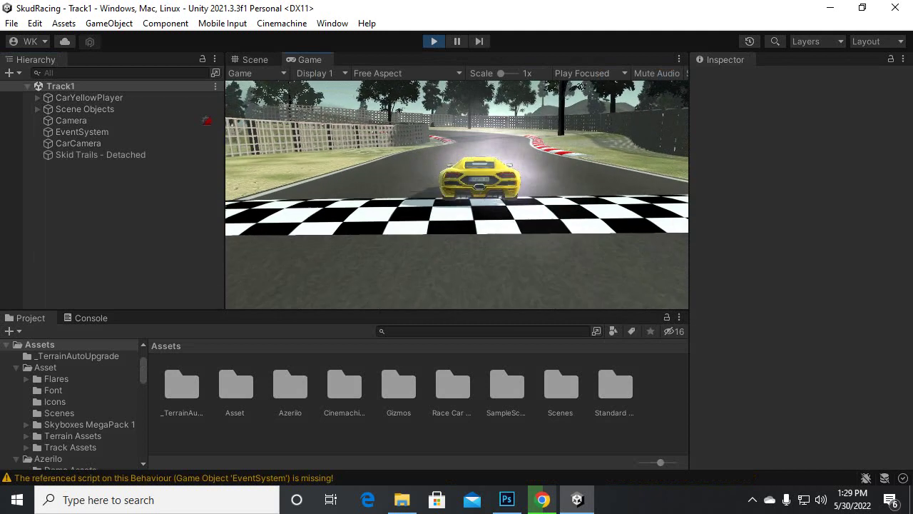
key("Up")
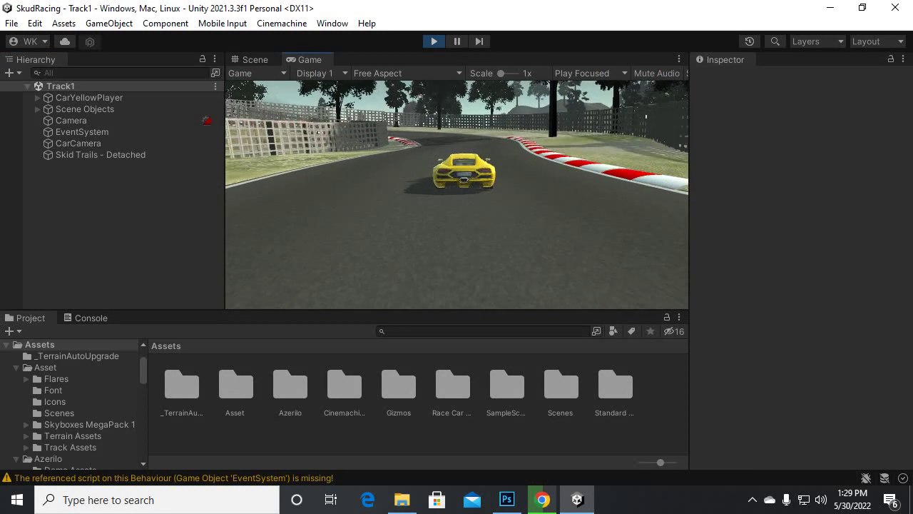
key("Up")
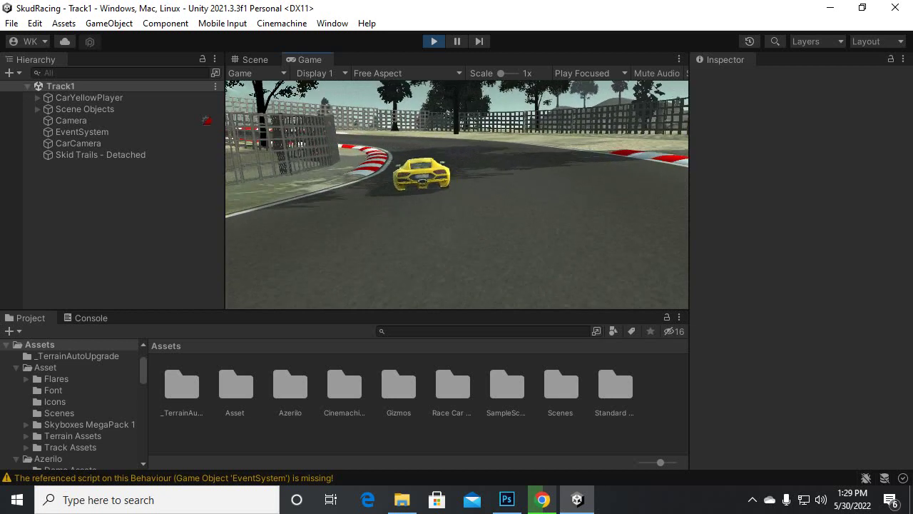
key("Up")
key("Left")
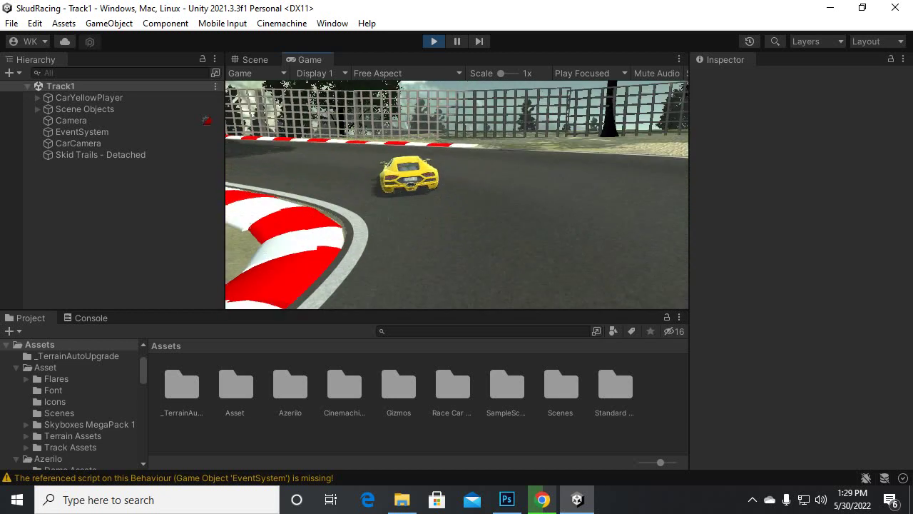
key("Up")
key("Left")
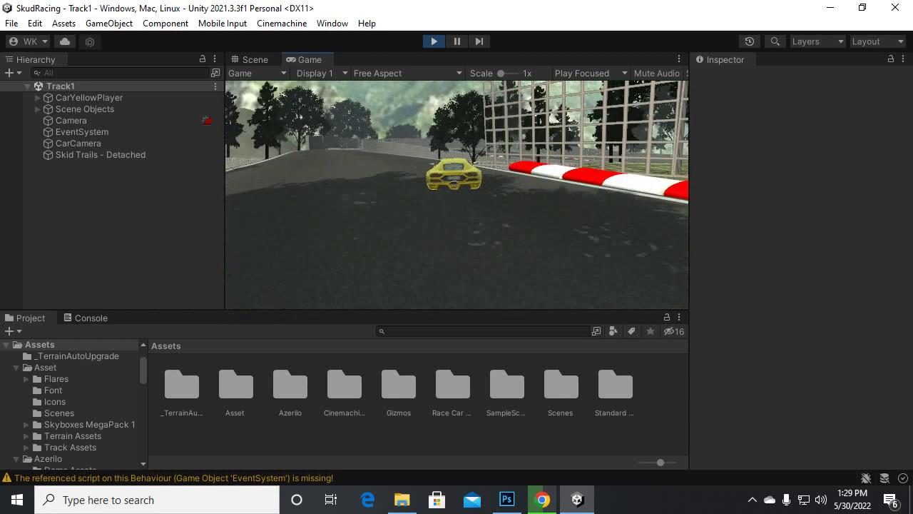
key("Up")
key("Left")
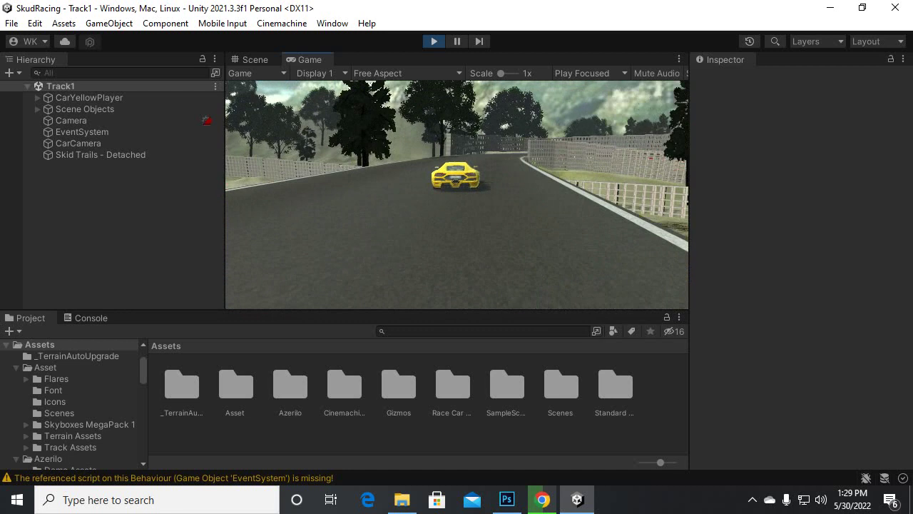
key("Up")
key("Right")
key("Up")
key("Right")
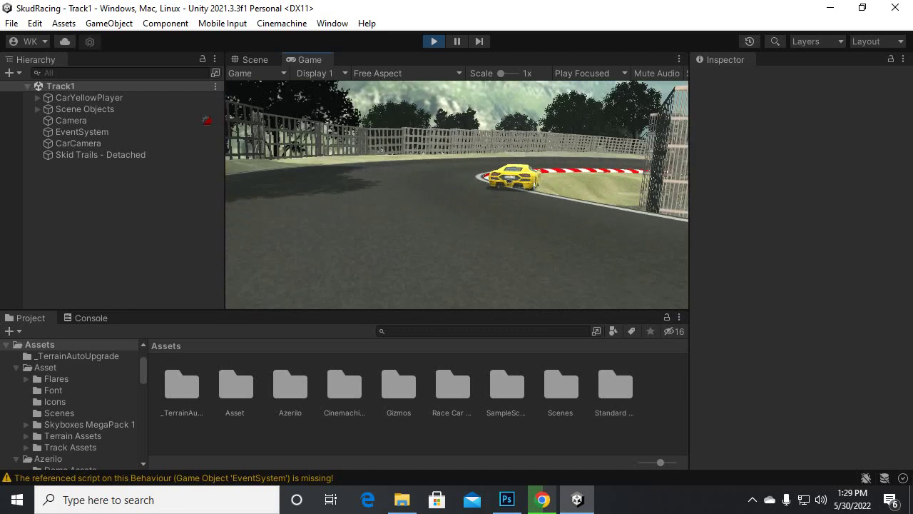
key("Up")
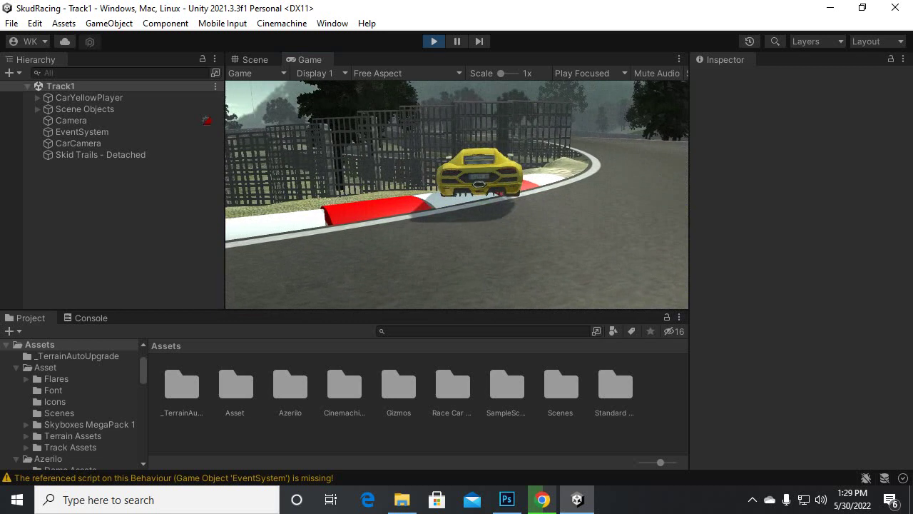
key("ctrl+p")
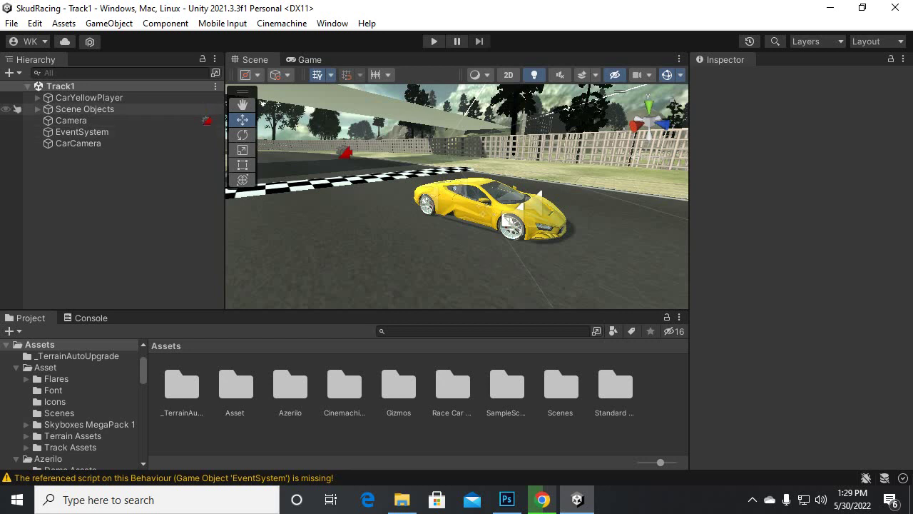
Set Downforce to 150 and Topspeed to 200 in CarYellowPlayer's Car Controller script.
left_click(89, 97)
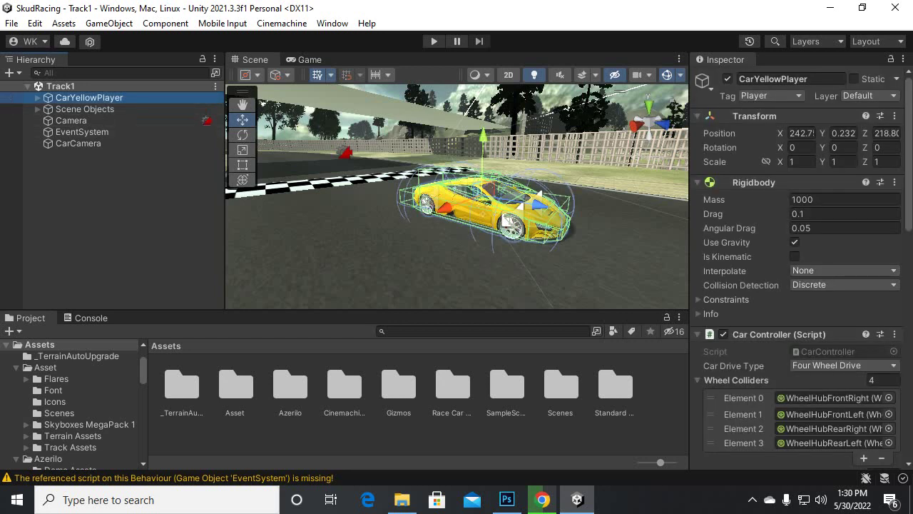
scroll(799, 285, "down", 8)
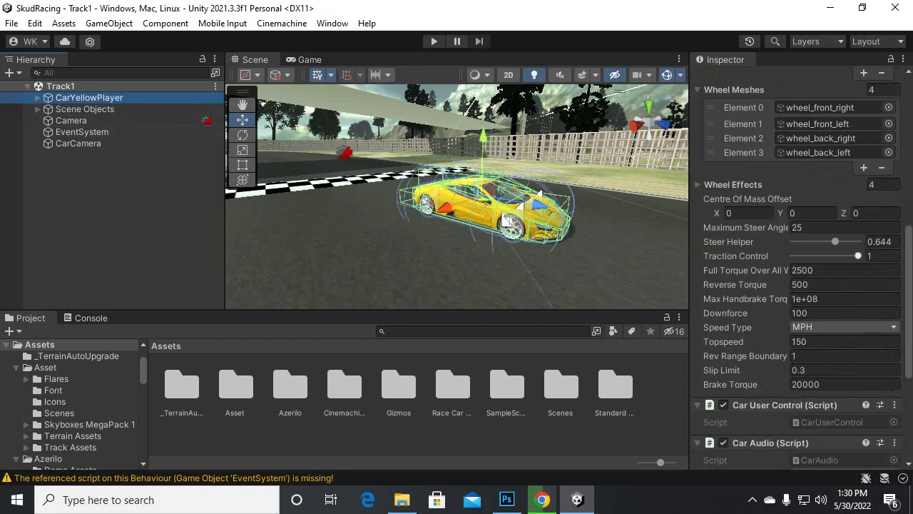
scroll(800, 267, "down", 5)
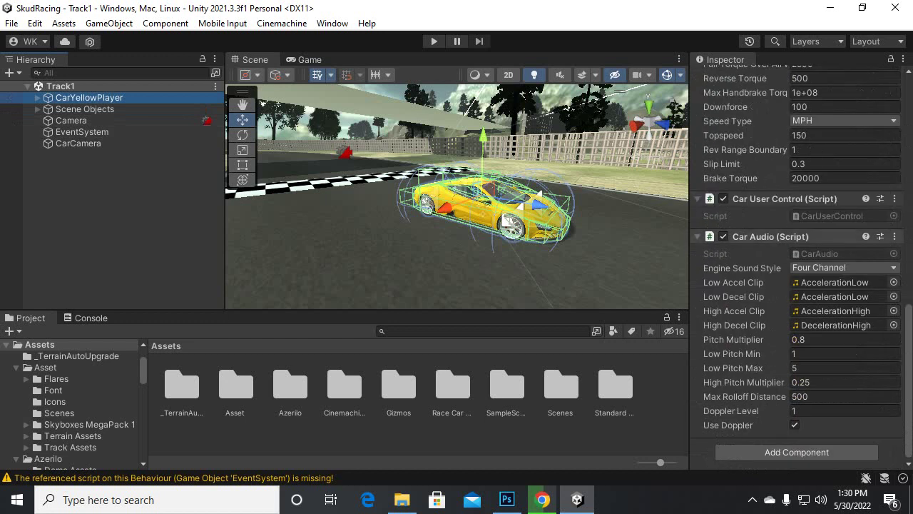
scroll(800, 268, "up", 2)
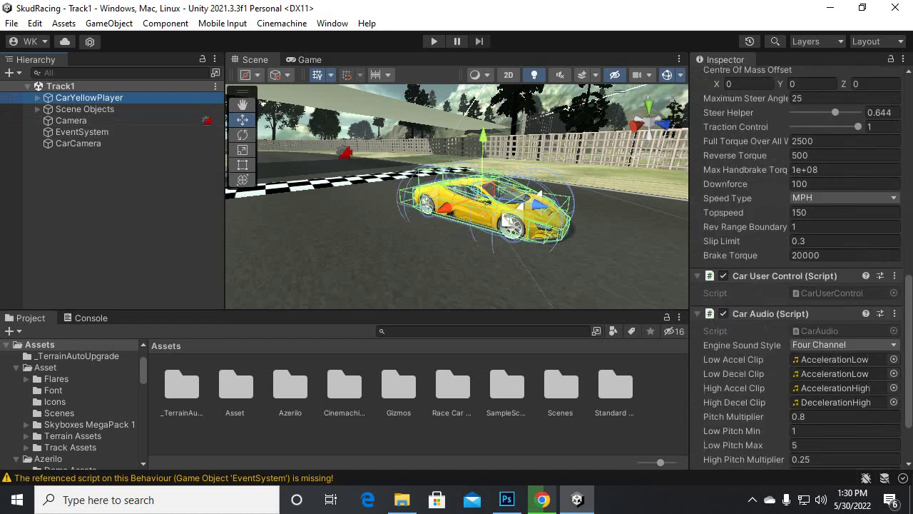
scroll(800, 268, "up", 2)
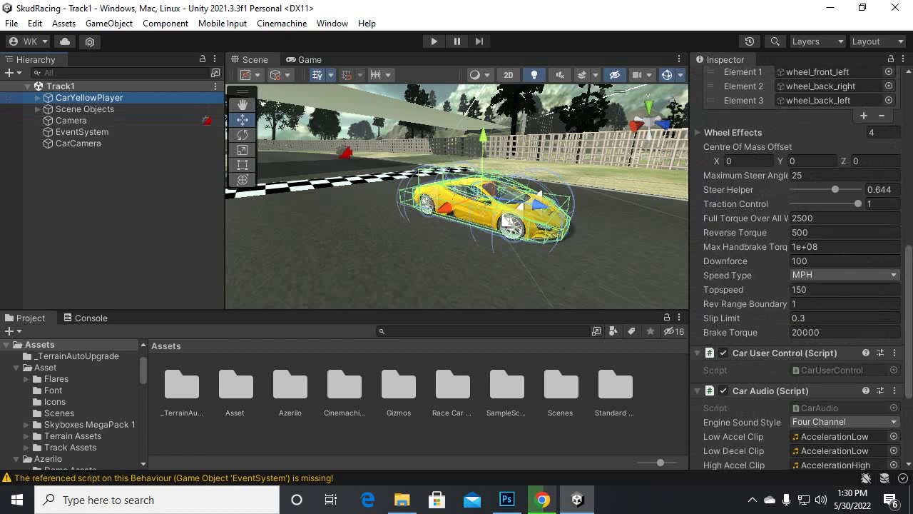
left_click_drag(809, 260, 790, 261)
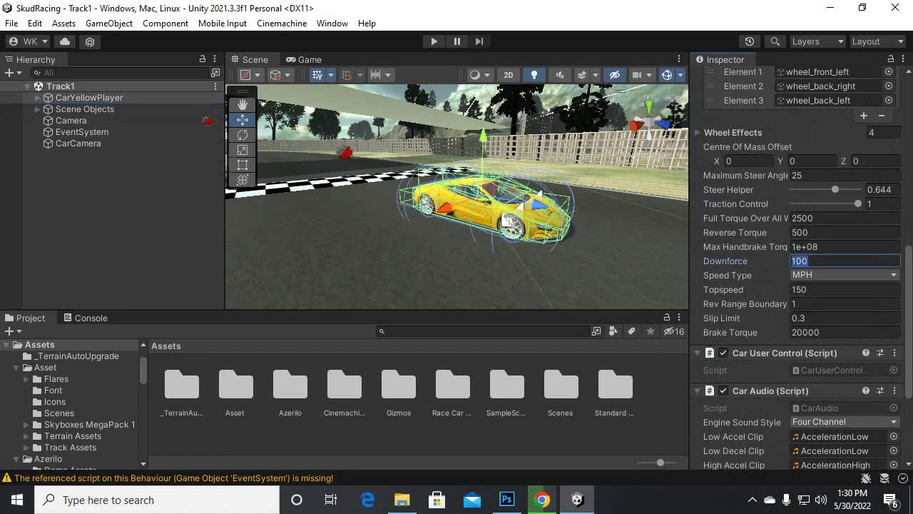
type("150")
left_click(808, 289)
type("200")
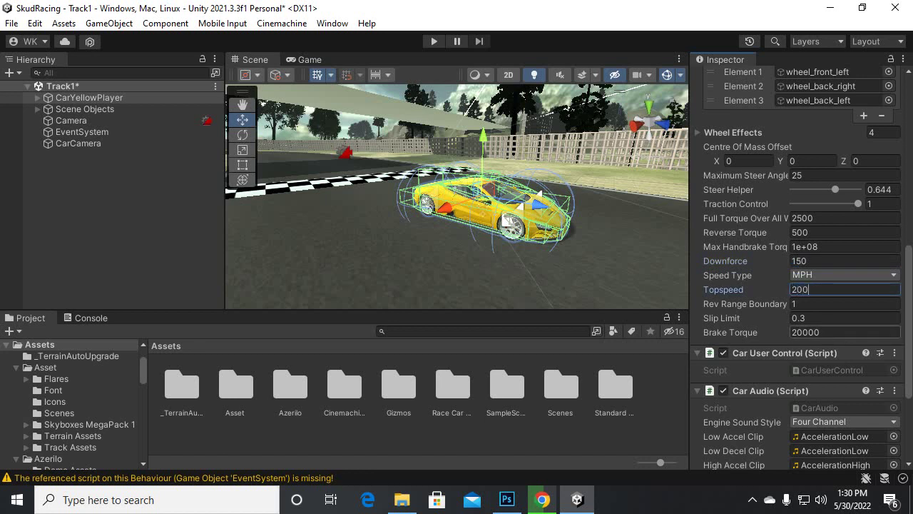
Set the Car Controller's Brake Torque to 35000 and its Slip Limit to 0.8.
left_click_drag(792, 332, 804, 332)
type("35")
mouse_move(807, 317)
left_mouse_down()
mouse_move(791, 318)
mouse_move(799, 318)
left_mouse_up()
type("8")
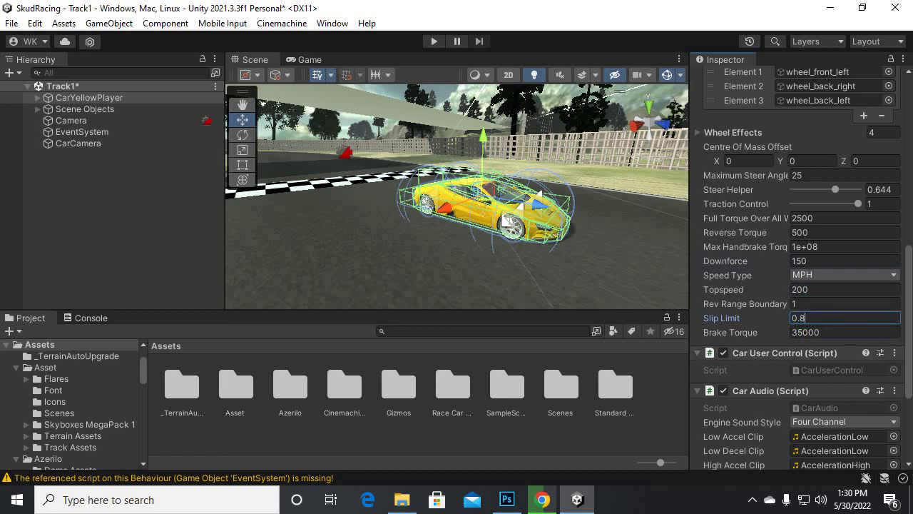
Set the Car Controller's Rev Range Boundary to 0.7 and save the scene.
left_click(806, 303)
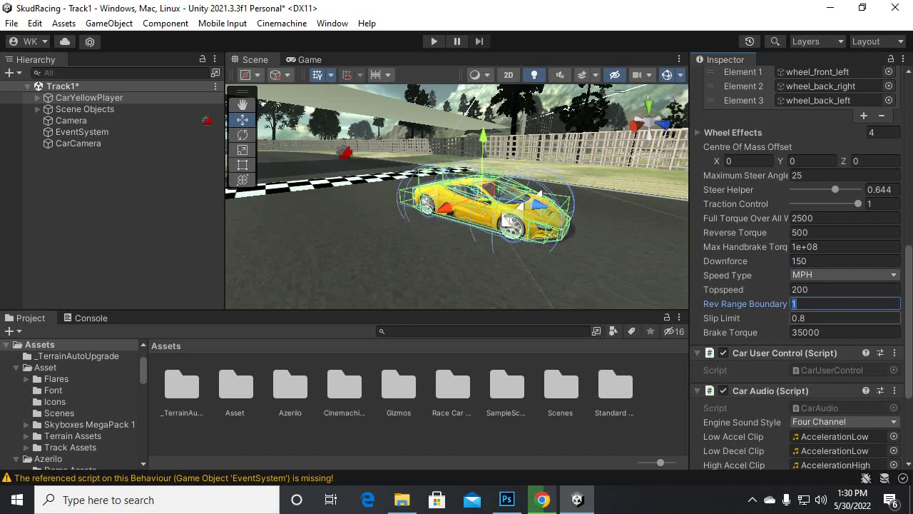
type(".7")
key("ctrl+a")
left_click(800, 303)
key("ctrl+s")
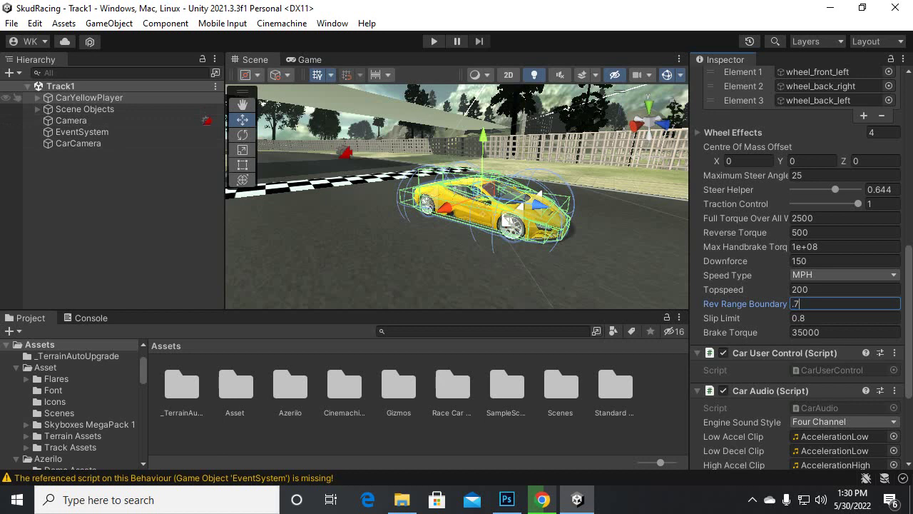
Select all four wheel hubs of CarYellowPlayer and set their Wheel Colliders' Forward Friction Stiffness to 1.7, expanding the suspension and sideways friction settings too.
left_click(37, 98)
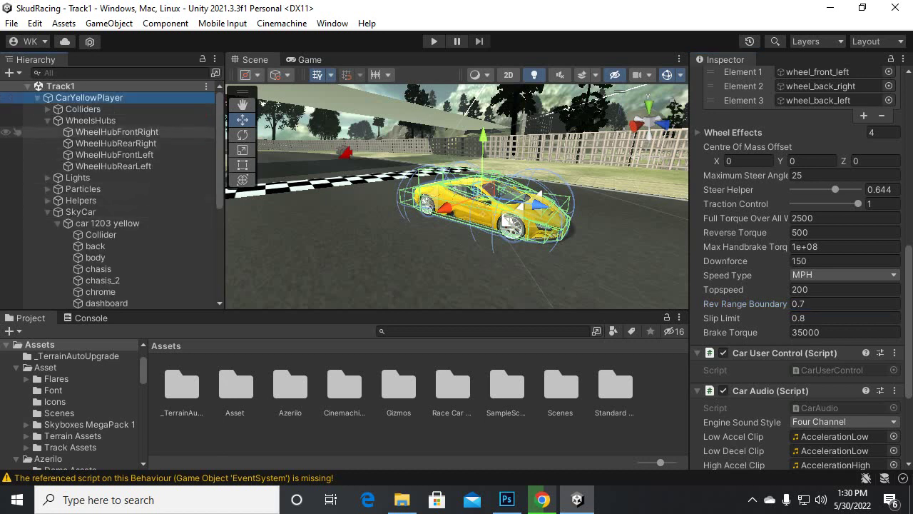
left_click(114, 132)
left_click(114, 166, "shift")
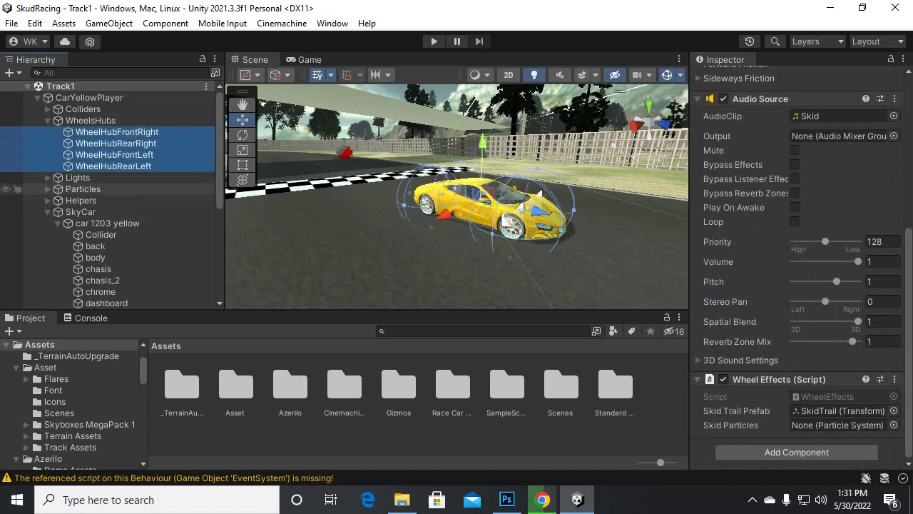
scroll(797, 271, "up", 10)
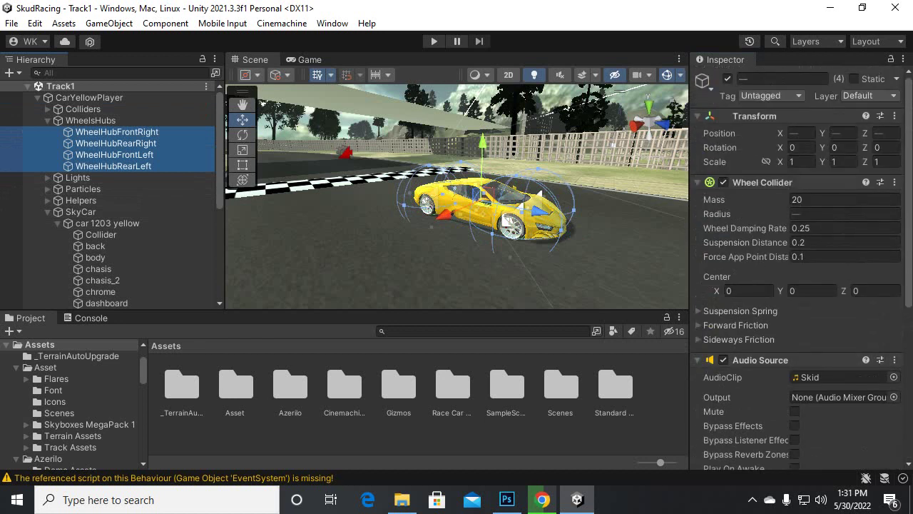
scroll(797, 271, "down", 3)
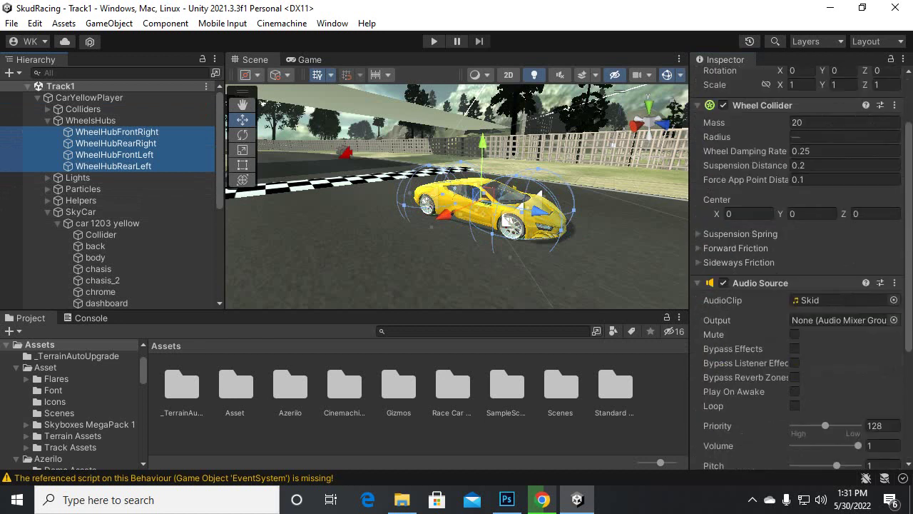
left_click(739, 234)
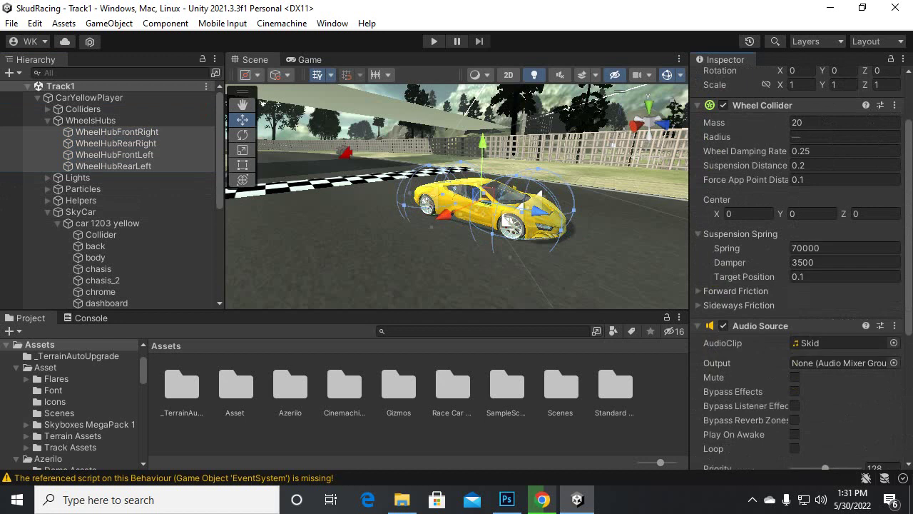
left_click(735, 290)
scroll(735, 290, "down", 3)
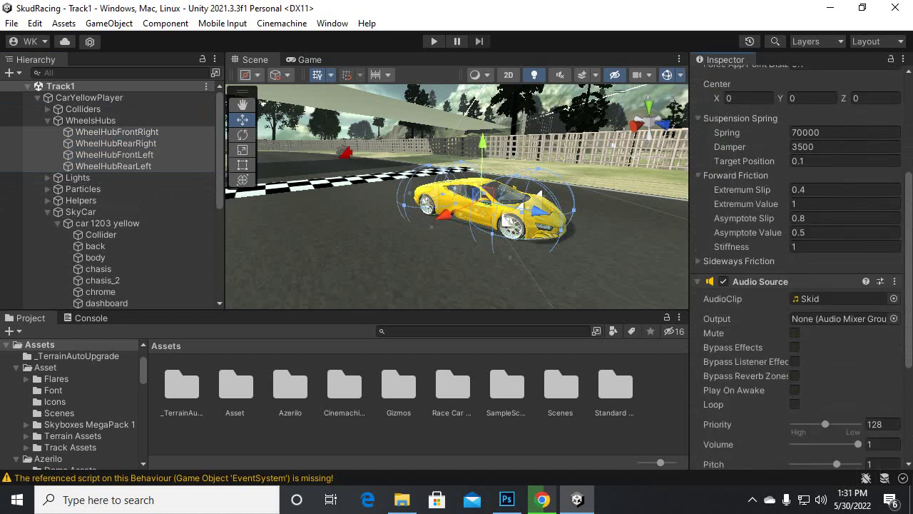
left_click(739, 261)
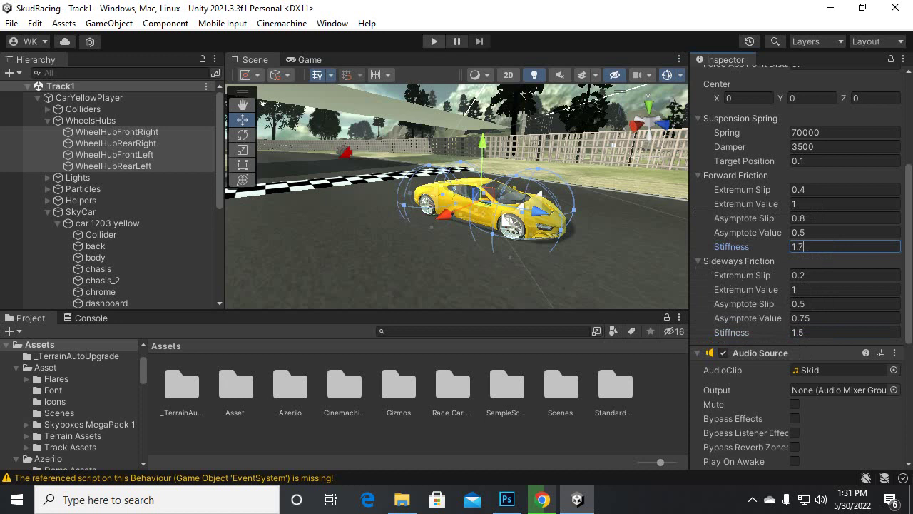
Play the scene and test-drive the car around the track to check its handling, ending play mode after the run.
key("ctrl+p")
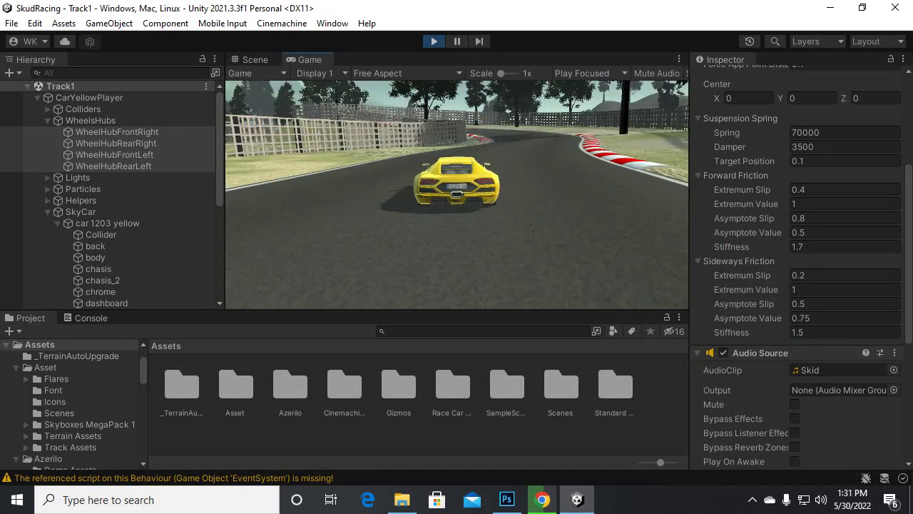
key("w")
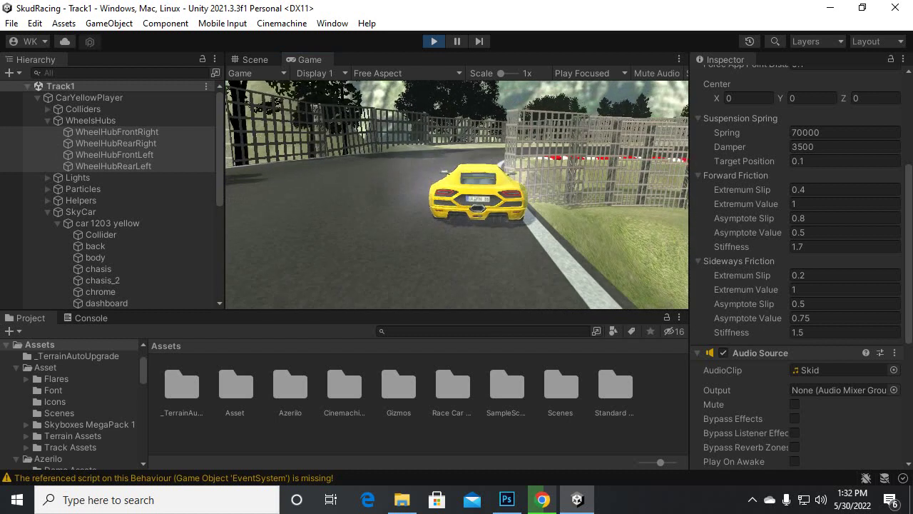
key("ctrl+p")
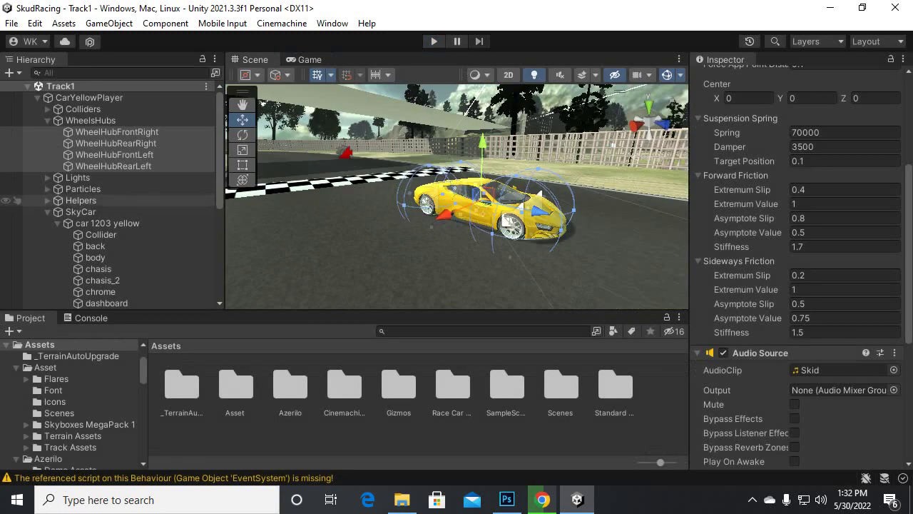
Examine the left and right headlight spot objects in CarYellowPlayer's Lights group and their Light settings.
scroll(107, 193, "down", 3)
scroll(107, 175, "up", 4)
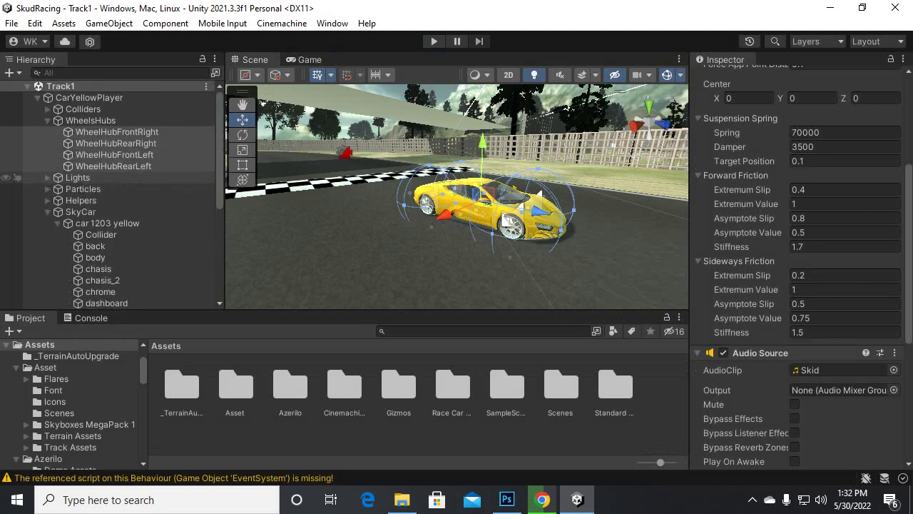
left_click(79, 177)
left_click(47, 212)
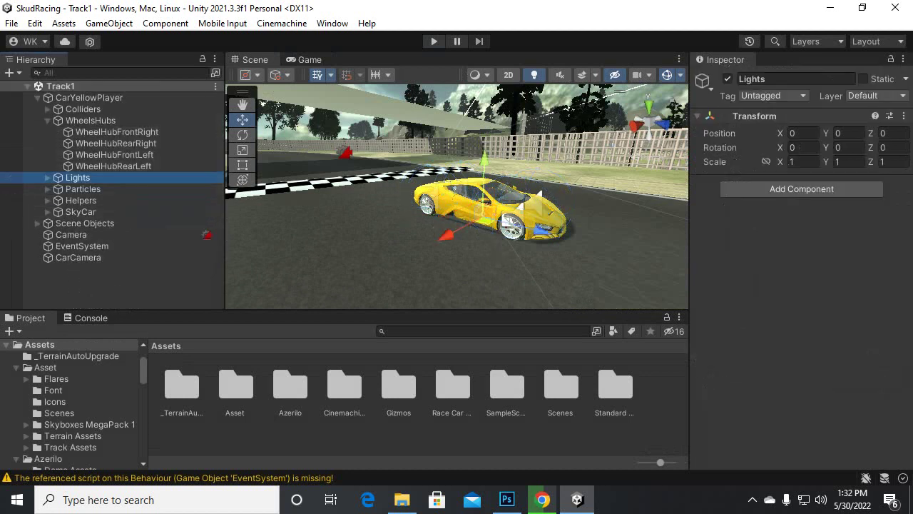
left_click(47, 178)
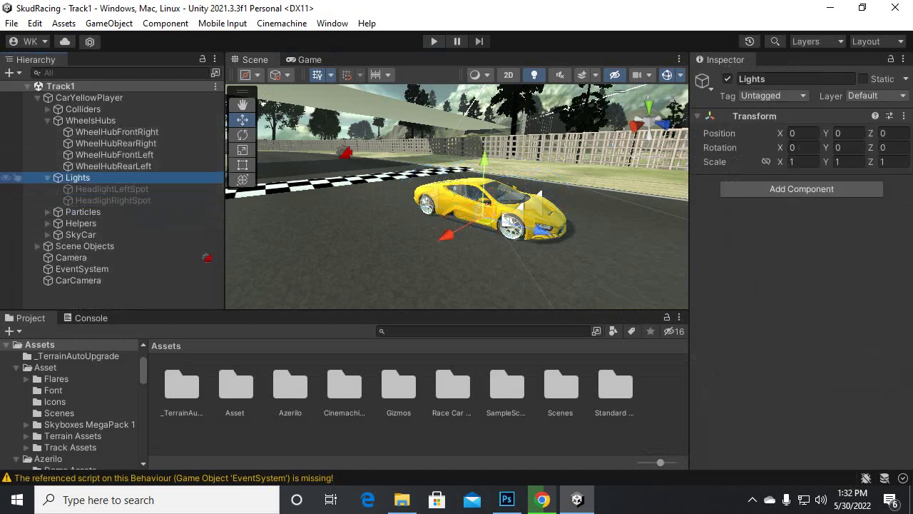
left_click(107, 189)
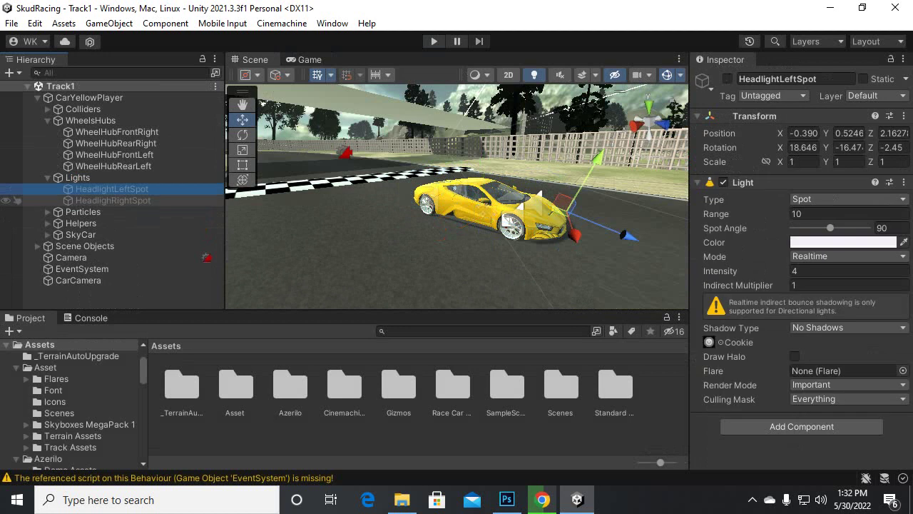
left_click(112, 200)
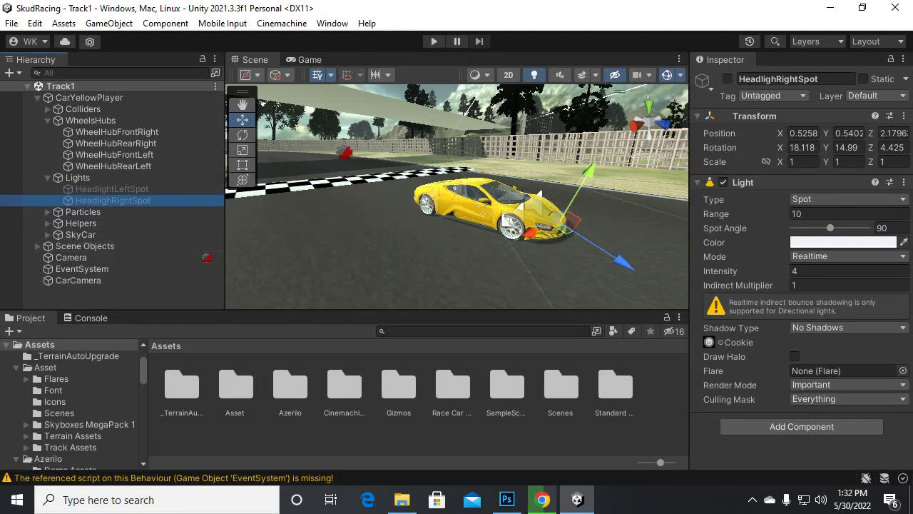
Locate the lights mesh inside SkyCar's yellow car model, review its Mesh Renderer settings and frame it in the scene.
left_click(81, 235)
left_click(47, 235)
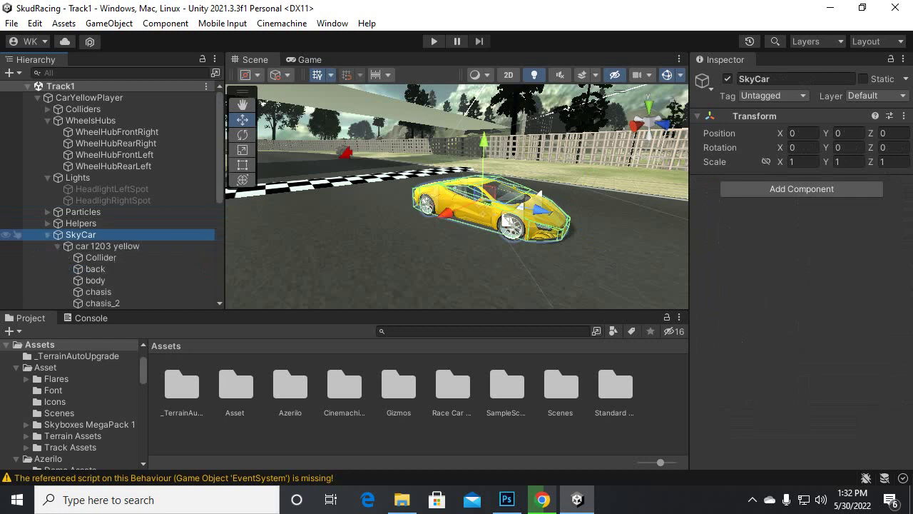
scroll(11, 234, "down", 6)
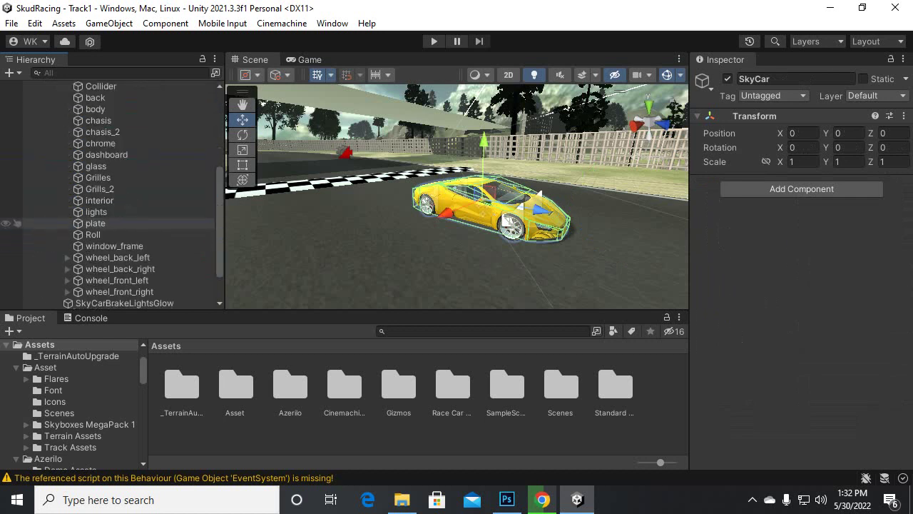
left_click(10, 169)
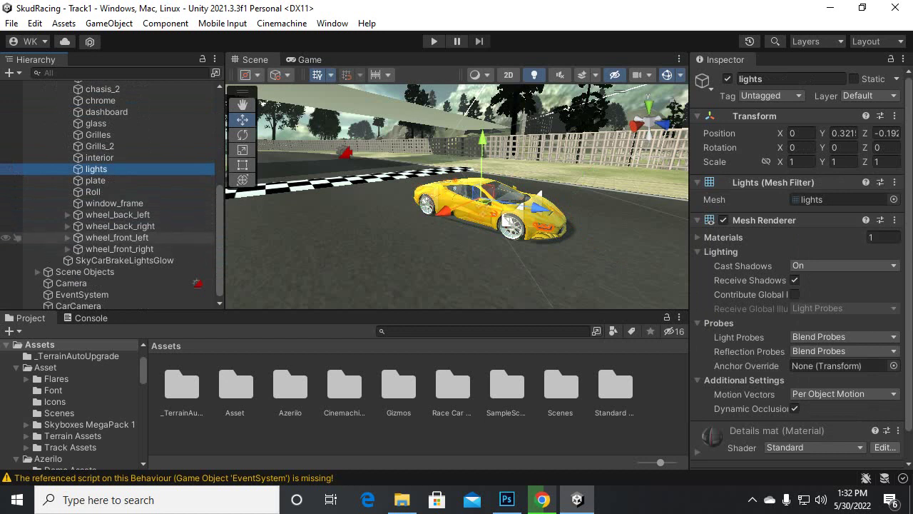
scroll(799, 285, "down", 2)
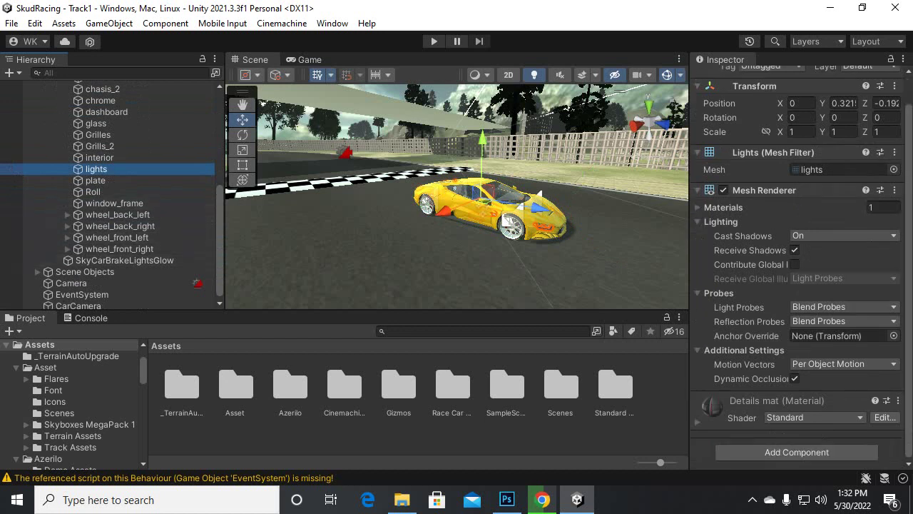
scroll(799, 285, "up", 2)
key("f")
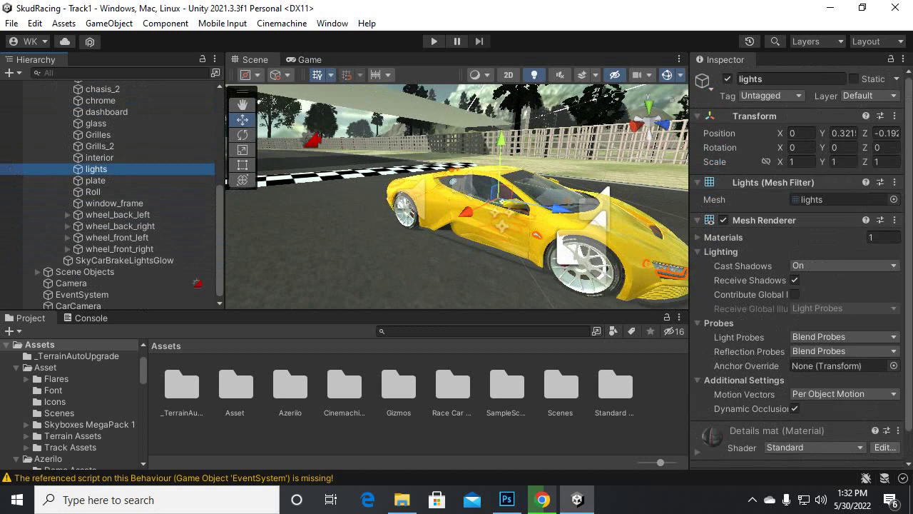
Examine the yellow car's tail lights up close from behind.
left_click(366, 204)
middle_click_drag(365, 203, 503, 294)
left_click_drag(423, 257, 777, 300, "alt")
scroll(457, 197, "up", 7)
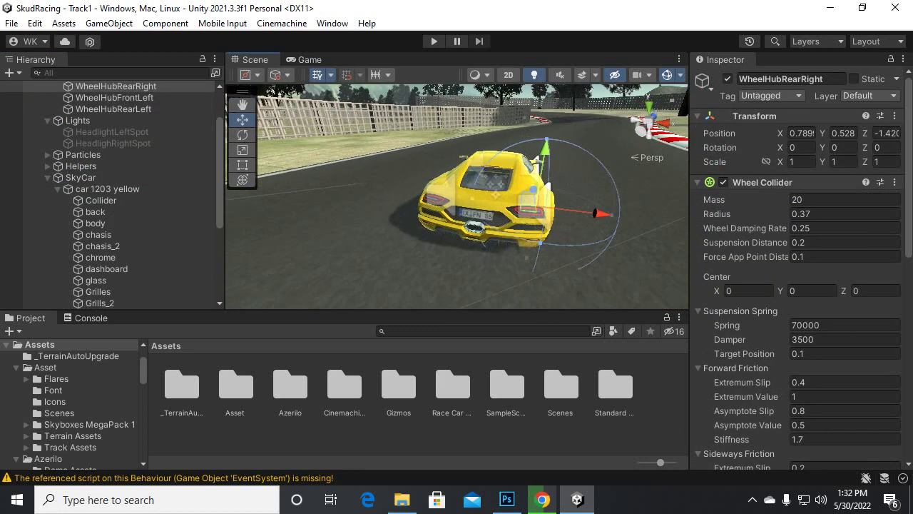
scroll(457, 197, "up", 1)
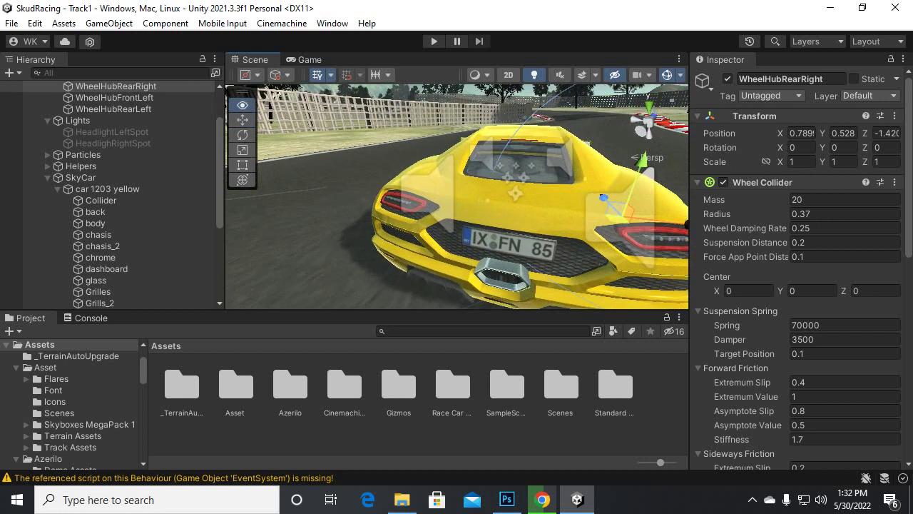